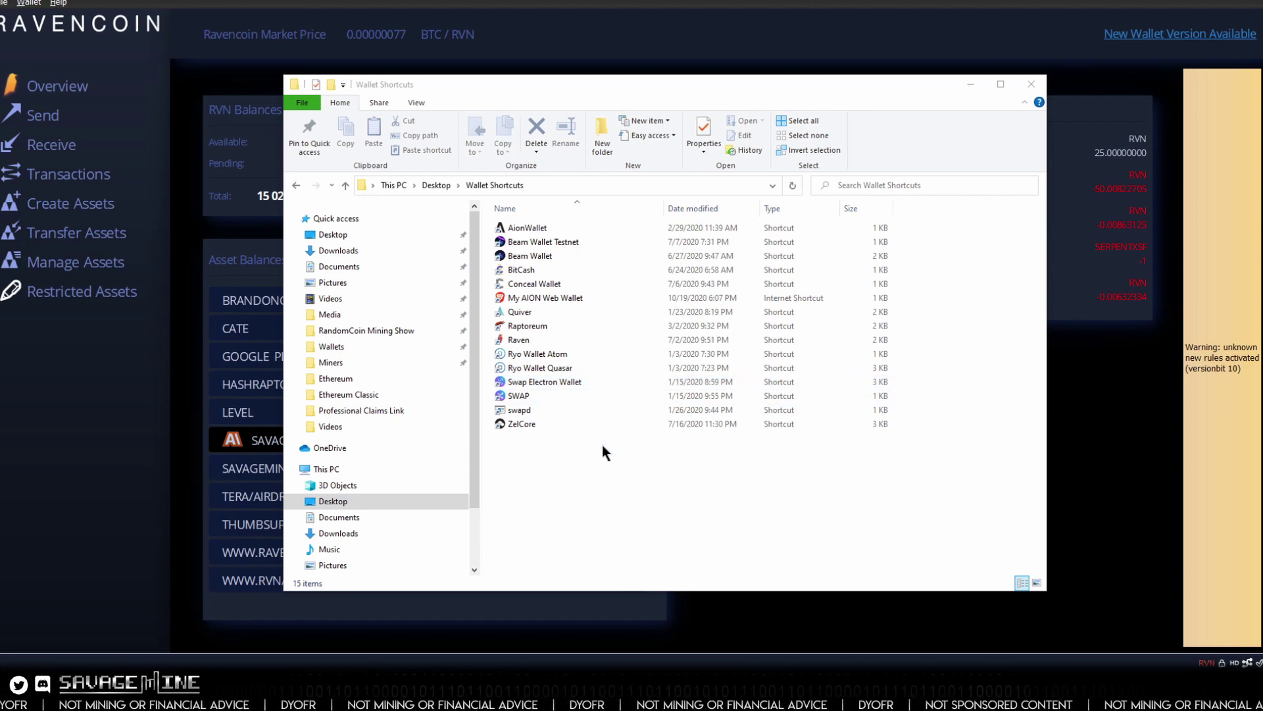
# - Open the properties of the Raven shortcut and read through the full path in its Target field
pyautogui.rightClick(520, 341)
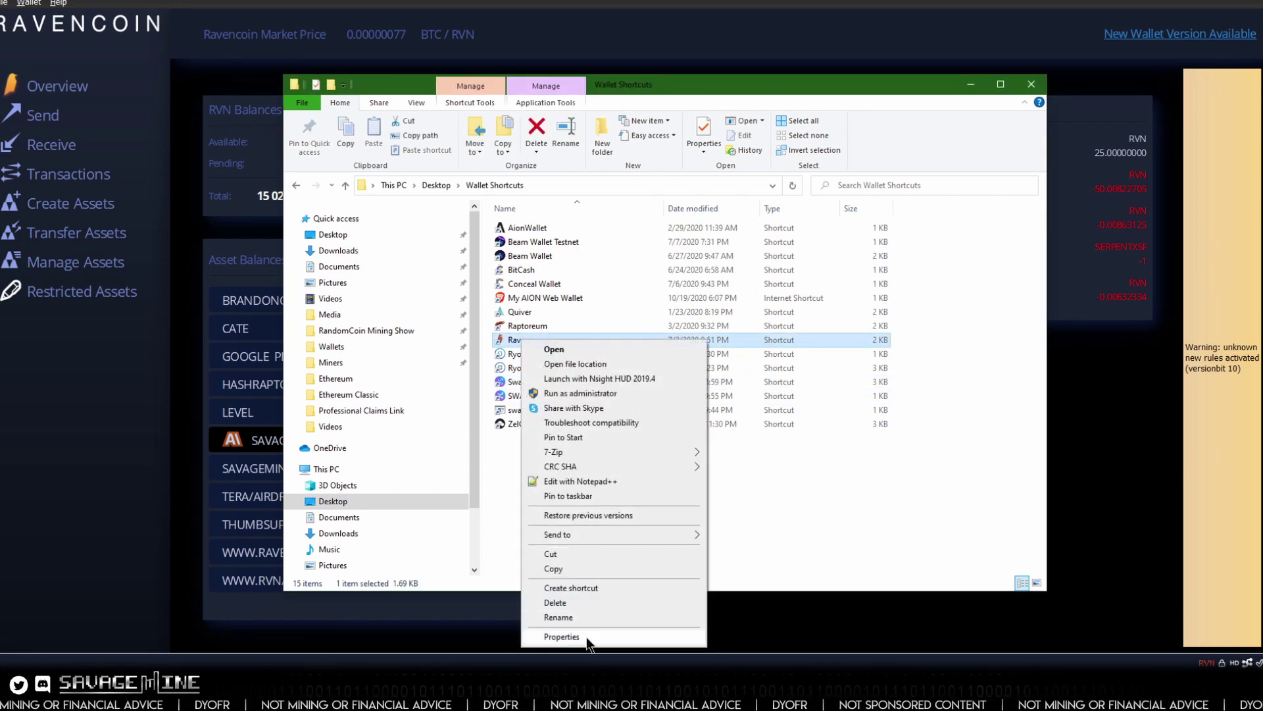
pyautogui.click(561, 636)
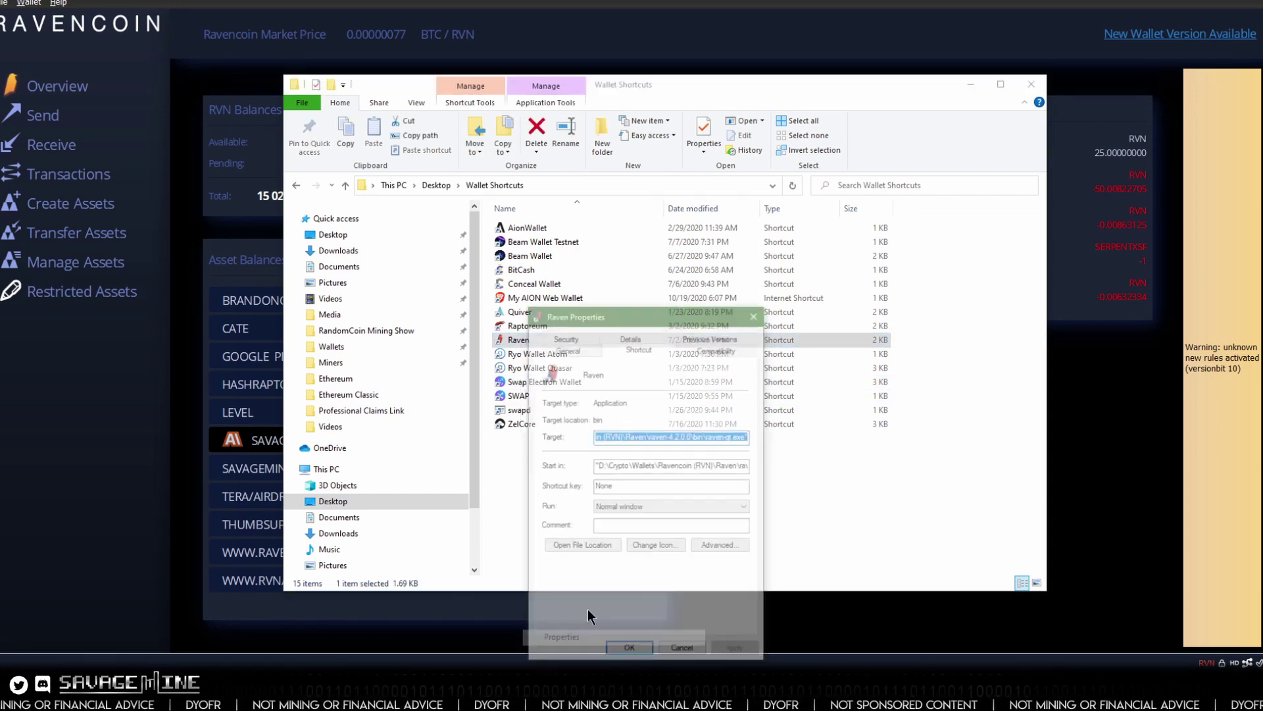
pyautogui.click(646, 437)
pyautogui.click(677, 467)
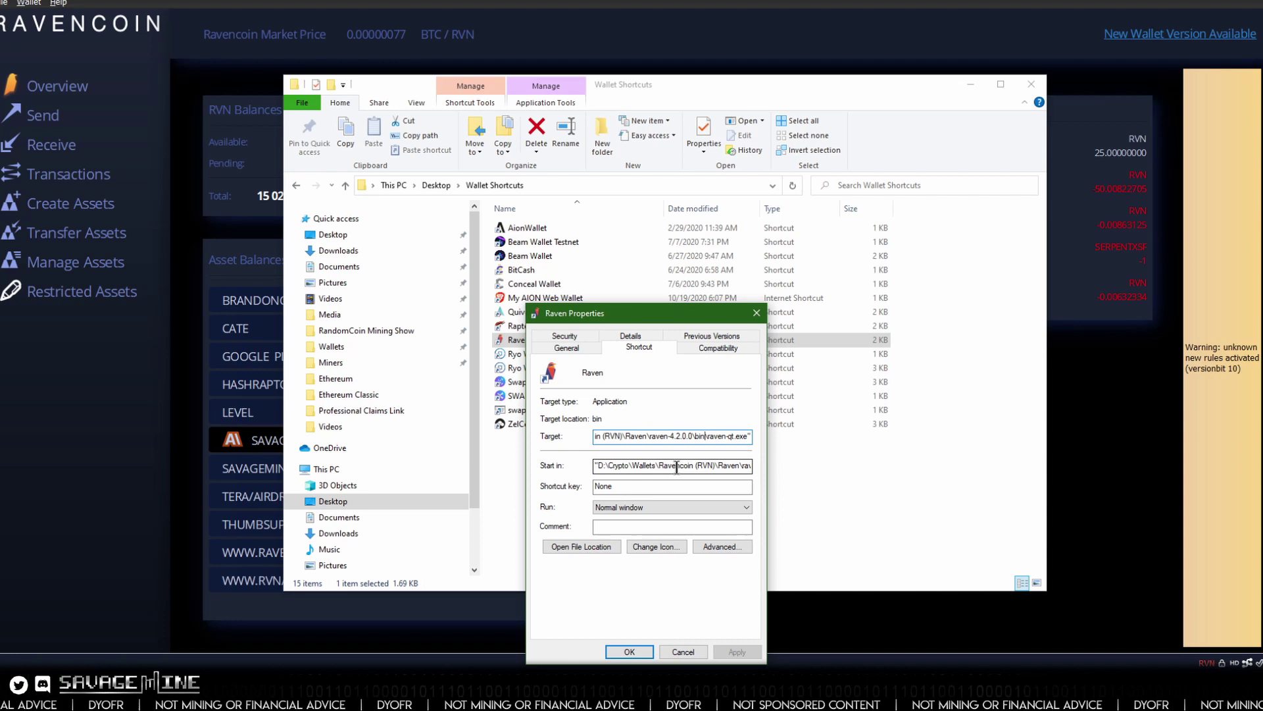
pyautogui.press('Left')
pyautogui.press('Left')
pyautogui.press('Left')
pyautogui.press('Left')
pyautogui.press('Left')
pyautogui.press('Left')
pyautogui.press('Left')
pyautogui.press('Left')
pyautogui.press('Left')
pyautogui.press('Left')
pyautogui.press('Left')
pyautogui.press('Left')
pyautogui.press('Left')
pyautogui.press('Left')
pyautogui.press('Left')
pyautogui.press('Left')
pyautogui.press('Left')
pyautogui.press('Left')
pyautogui.press('Left')
pyautogui.press('Left')
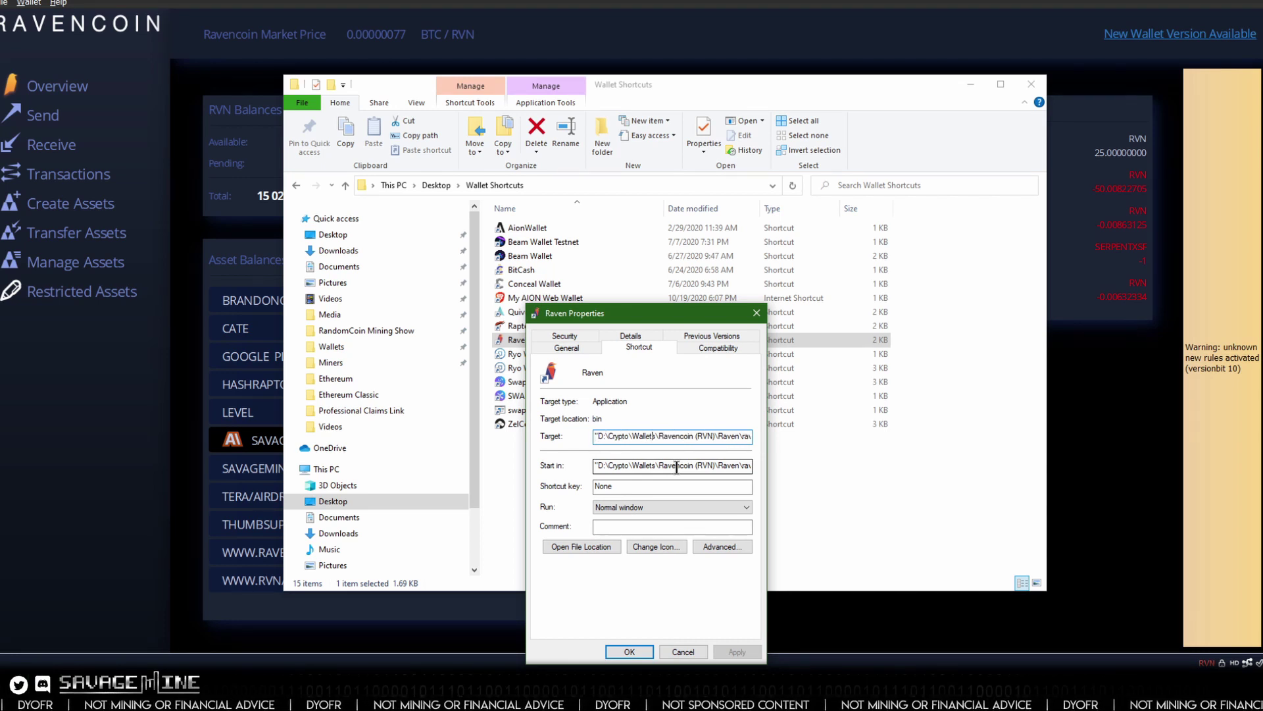
pyautogui.press('Right')
pyautogui.press('Right')
pyautogui.press('Right')
pyautogui.press('Right')
pyautogui.press('Right')
pyautogui.press('Right')
pyautogui.press('Right')
pyautogui.press('Right')
pyautogui.press('Right')
pyautogui.press('Right')
pyautogui.press('Right')
pyautogui.press('Right')
pyautogui.press('Right')
pyautogui.press('Right')
pyautogui.press('Right')
pyautogui.press('Right')
pyautogui.press('Right')
pyautogui.press('Right')
pyautogui.press('Right')
pyautogui.press('Right')
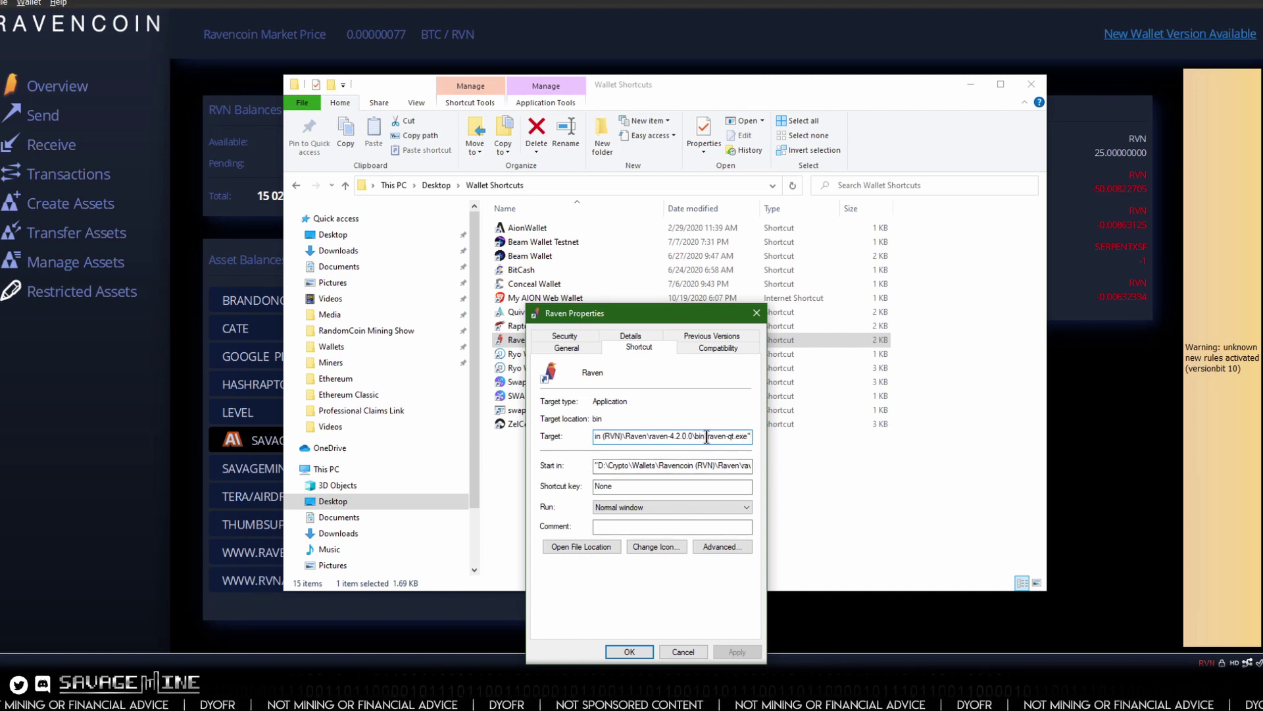
# - Copy the folder part of the Raven shortcut's target path, up to bin\, and close the properties
pyautogui.moveTo(708, 437)
pyautogui.mouseDown()
pyautogui.moveTo(528, 435)
pyautogui.moveTo(756, 438)
pyautogui.moveTo(706, 443)
pyautogui.mouseUp()
pyautogui.rightClick(678, 440)
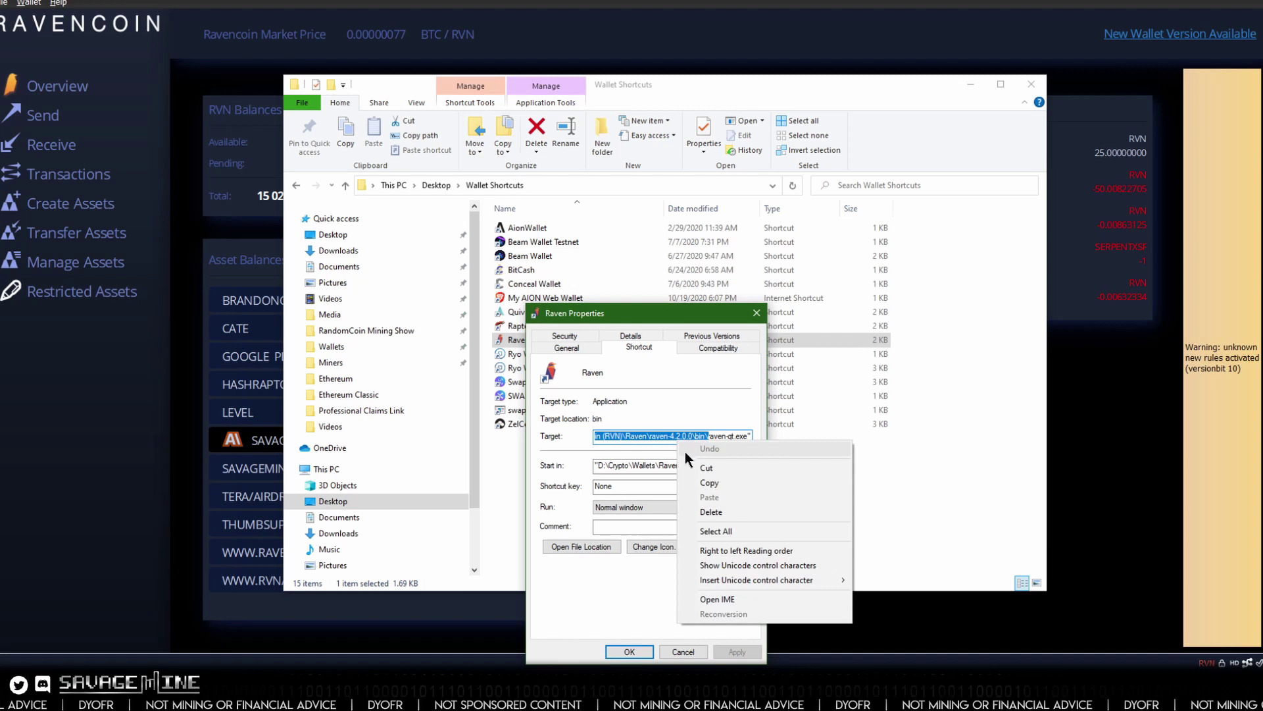
pyautogui.click(706, 482)
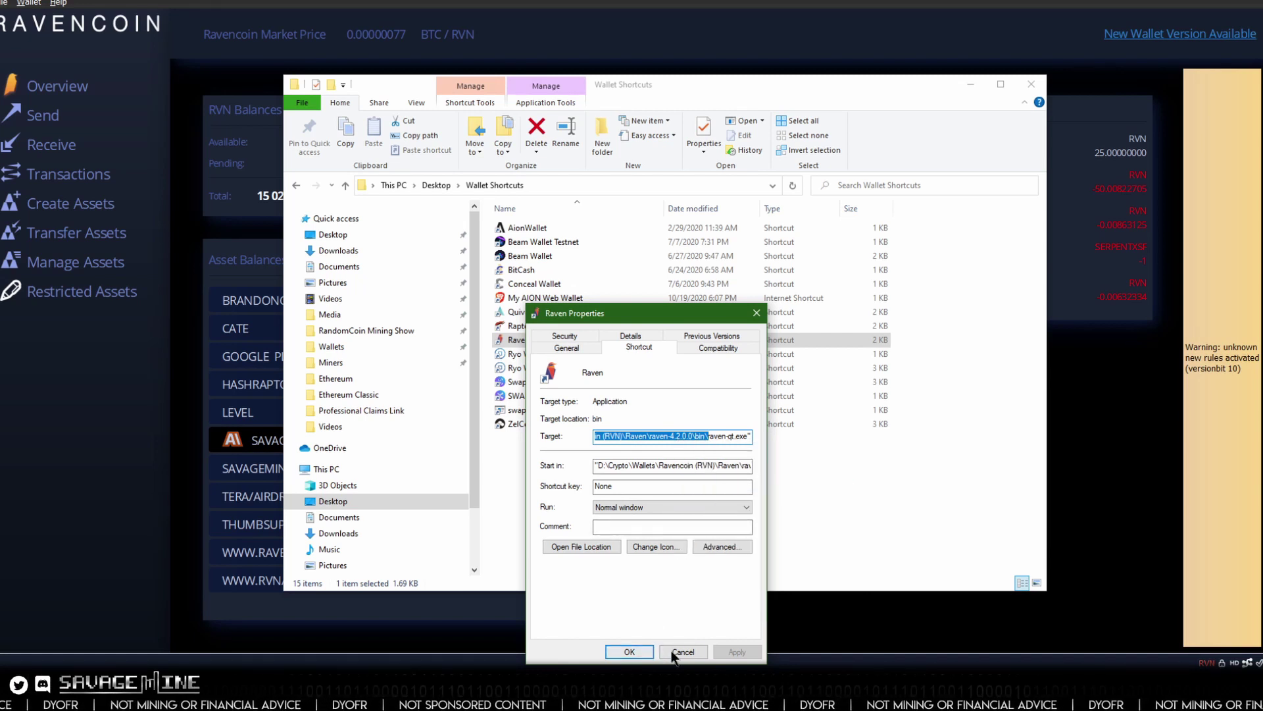
pyautogui.click(629, 651)
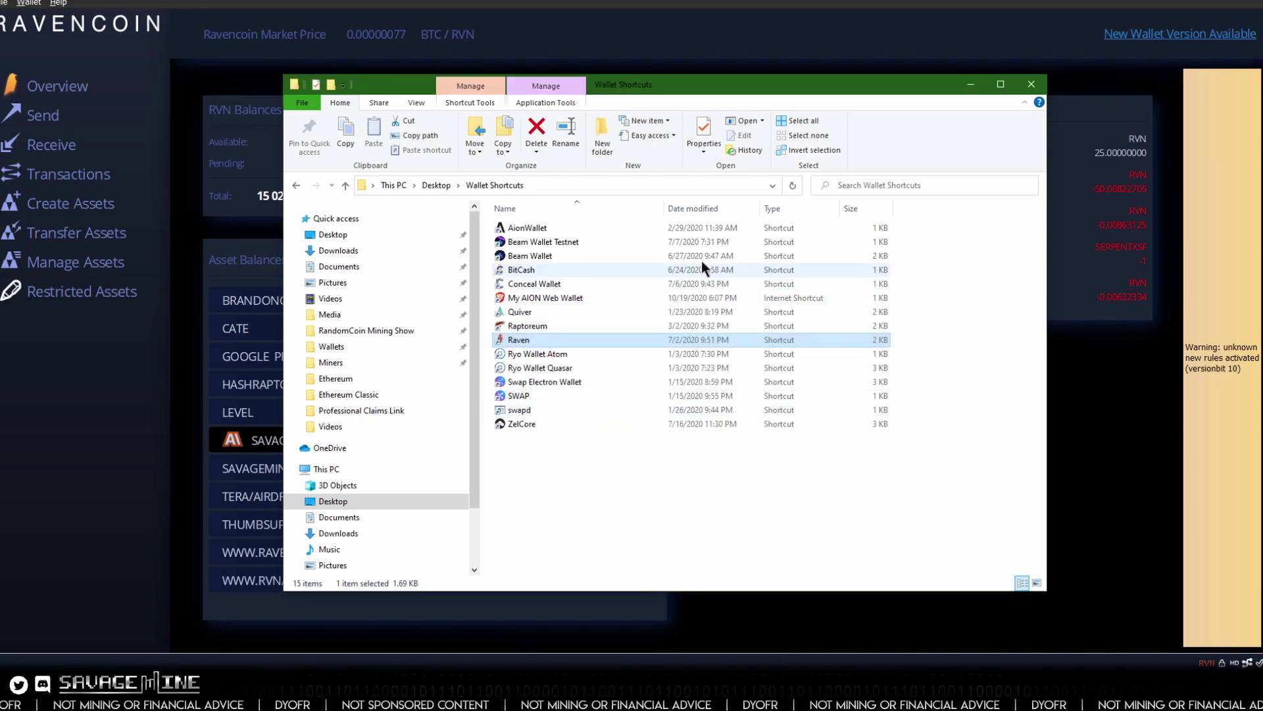
# - Go to the copied folder path D:\Crypto\Wallets\Ravencoin (RVN)\Raven\raven-4.2.0.0\bin\ in the file window
pyautogui.click(527, 183)
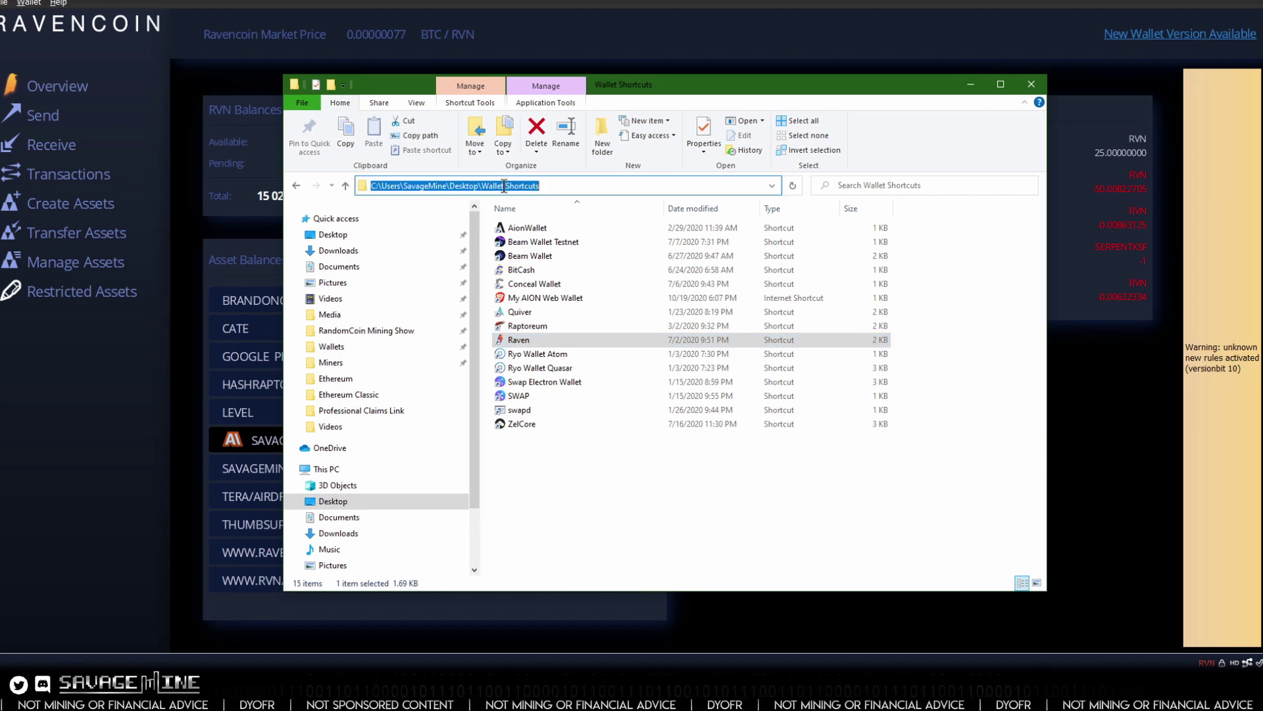
pyautogui.rightClick(504, 185)
pyautogui.click(558, 247)
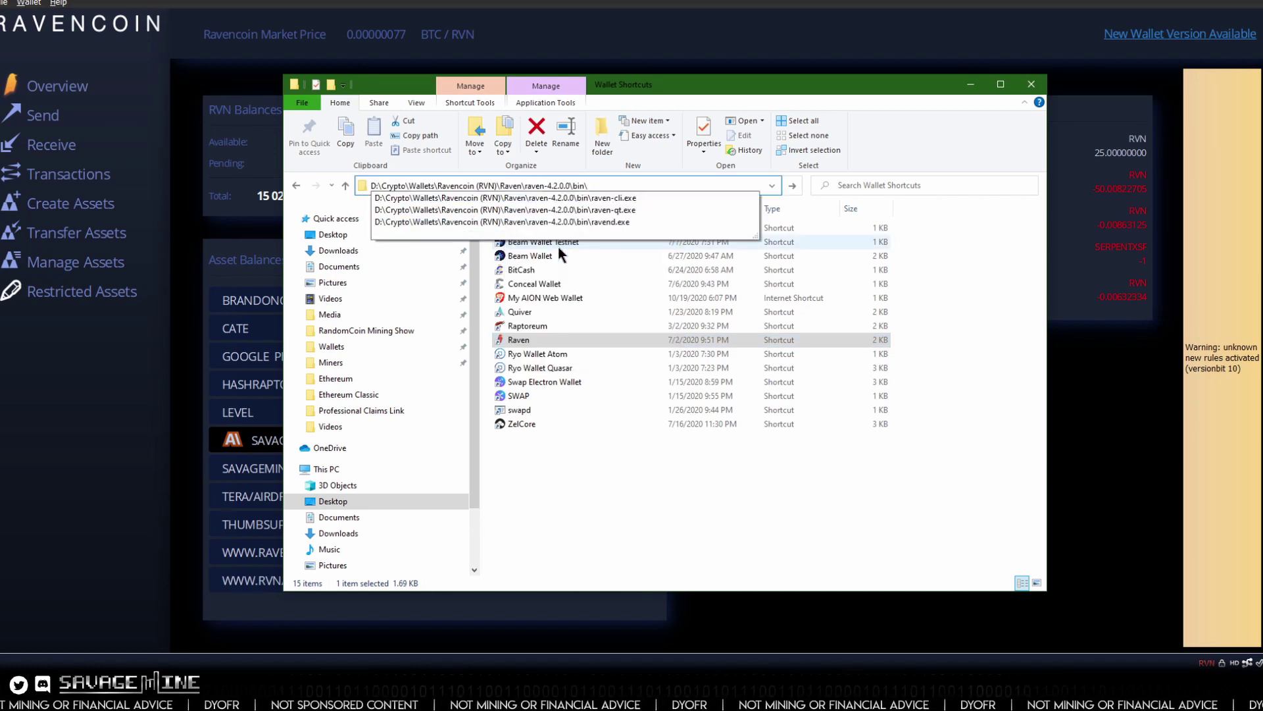
pyautogui.press('Return')
# - Check the file version of raven-qt.exe in its property details, and close the properties
pyautogui.click(533, 256)
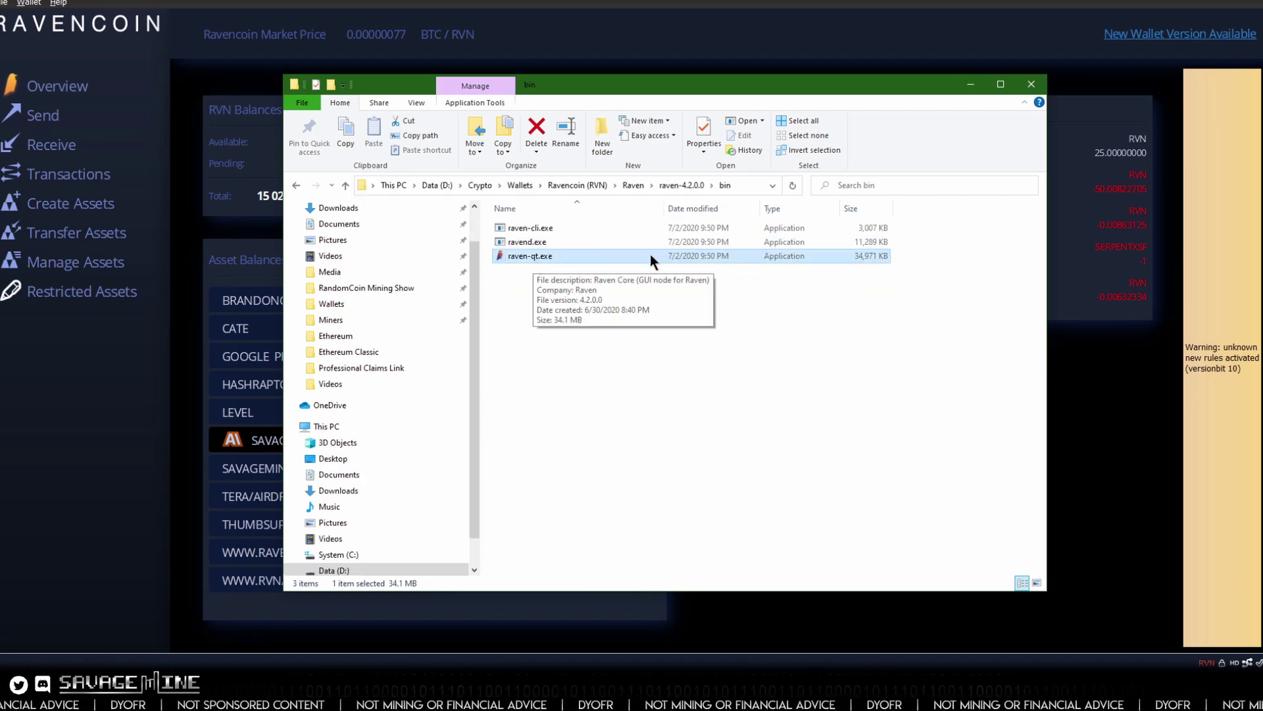
pyautogui.rightClick(638, 257)
pyautogui.click(716, 549)
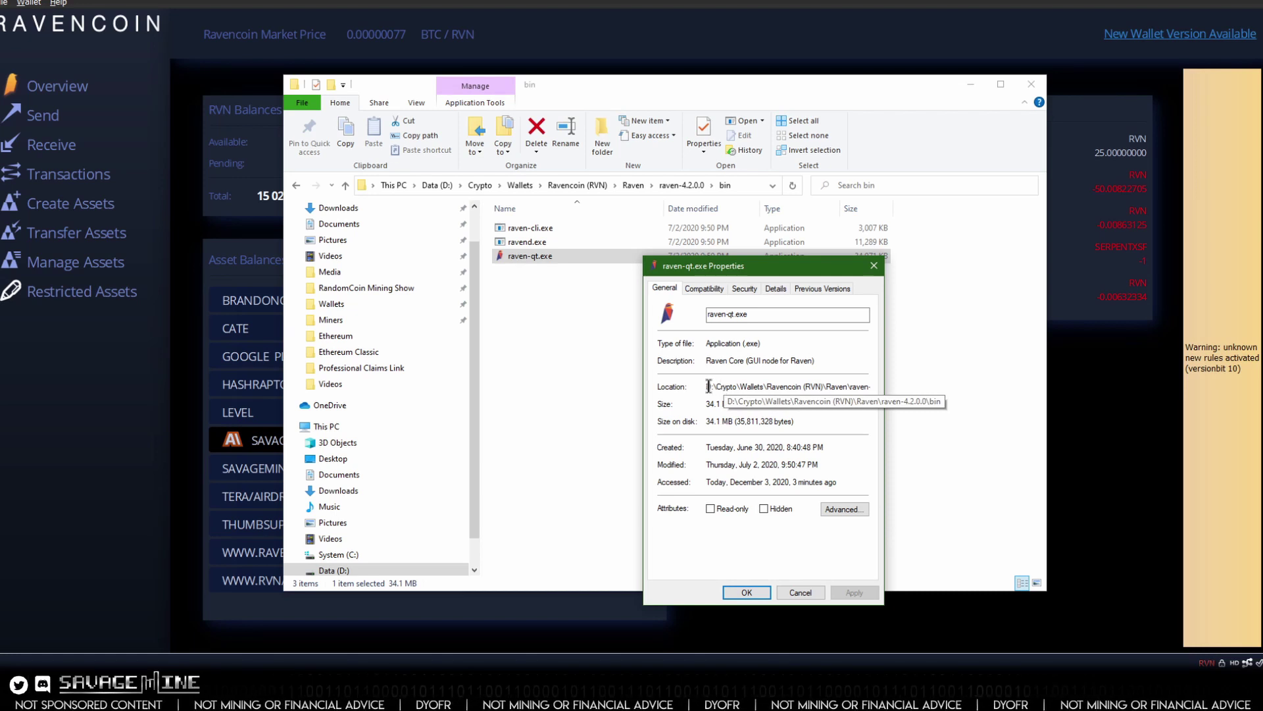
pyautogui.click(704, 288)
pyautogui.click(745, 288)
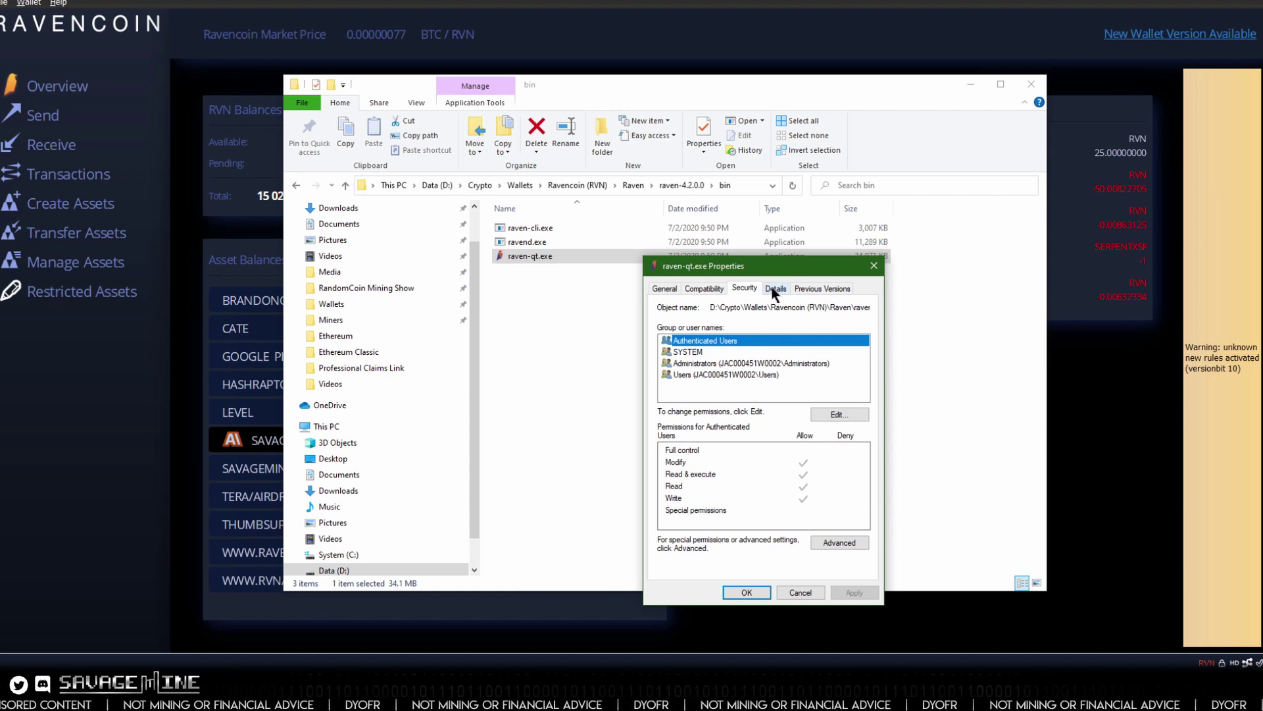
pyautogui.click(775, 289)
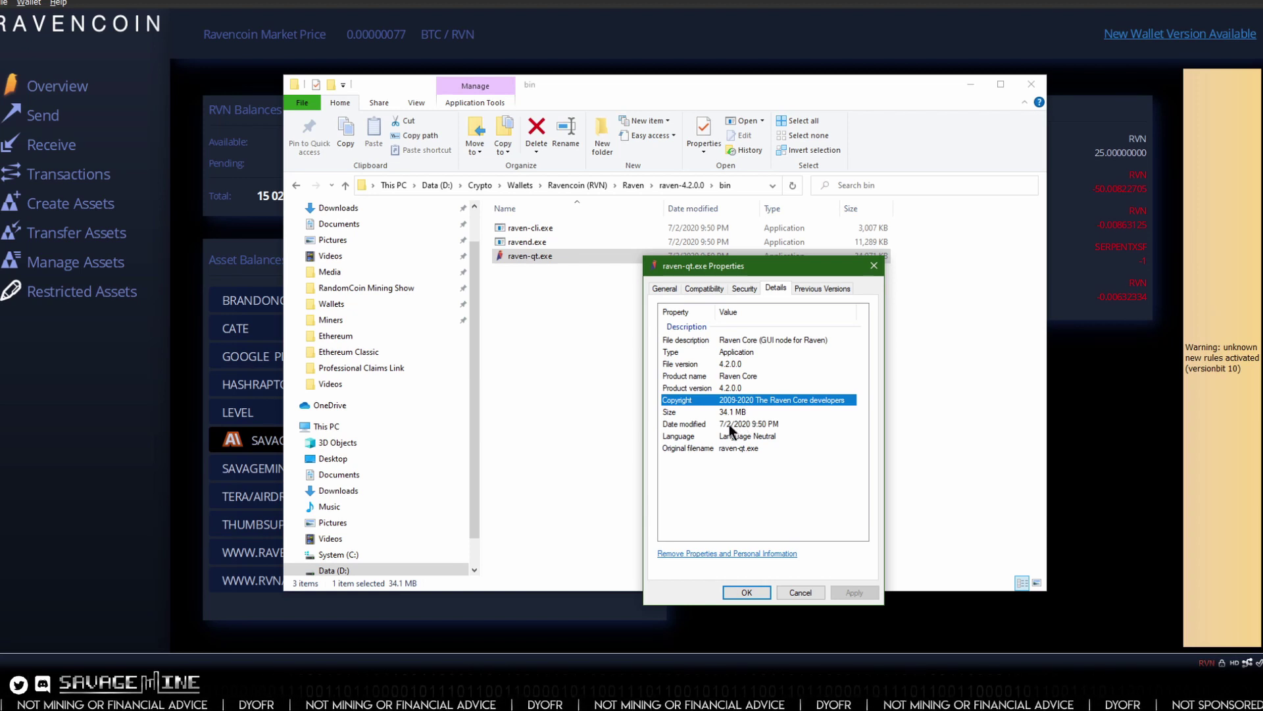
pyautogui.press('Escape')
# - Switch to the Raven Core wallet, restore its window to a smaller size, and open the new wallet version link
pyautogui.click(1106, 446)
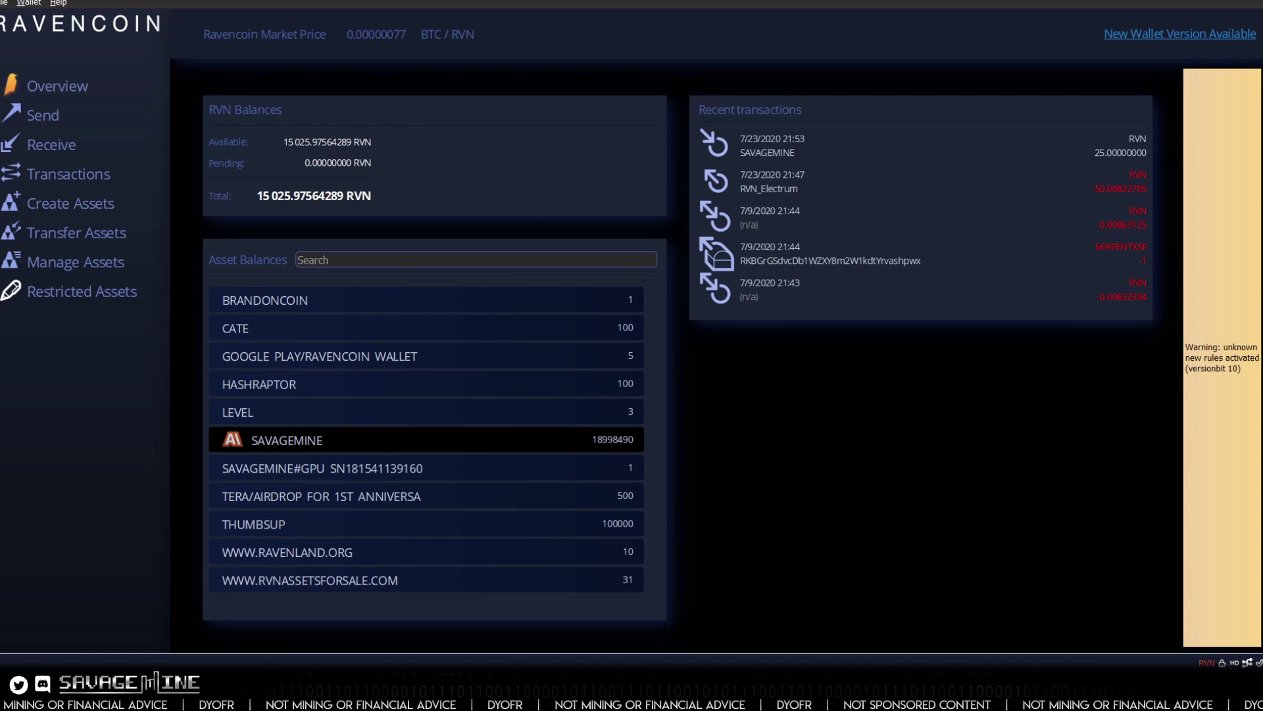
pyautogui.moveTo(1222, 662)
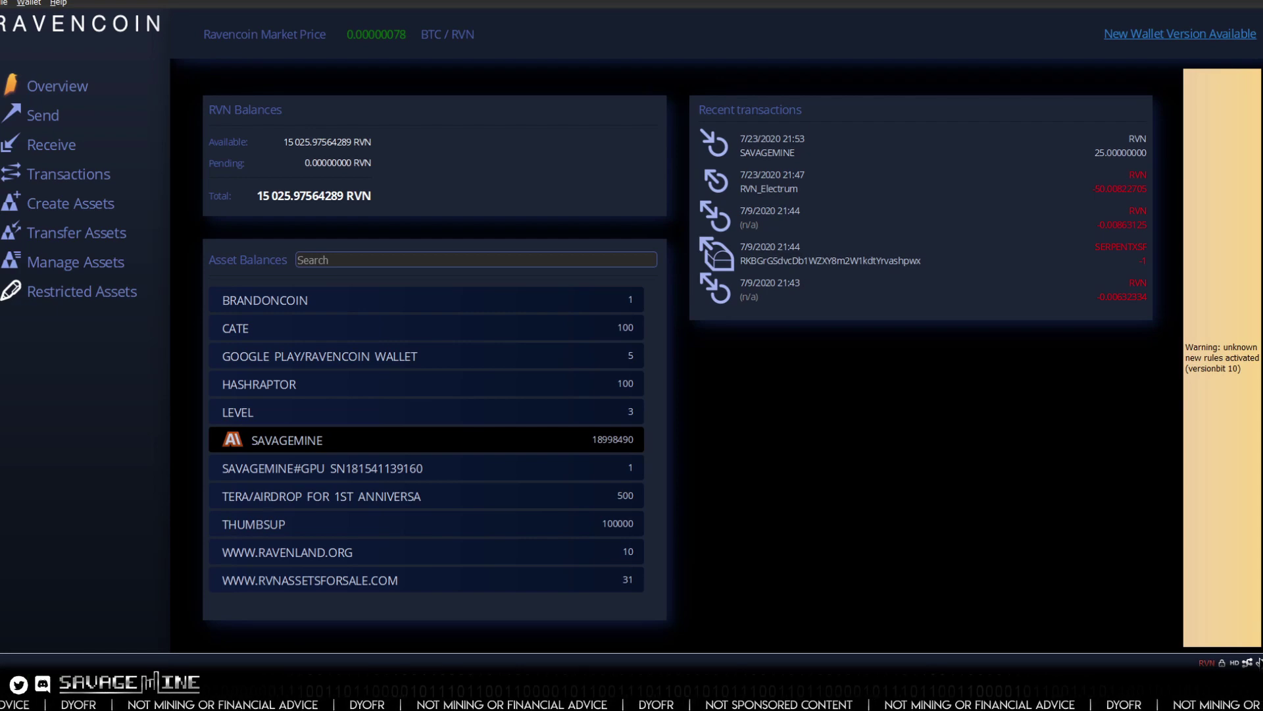
pyautogui.click(1226, 6)
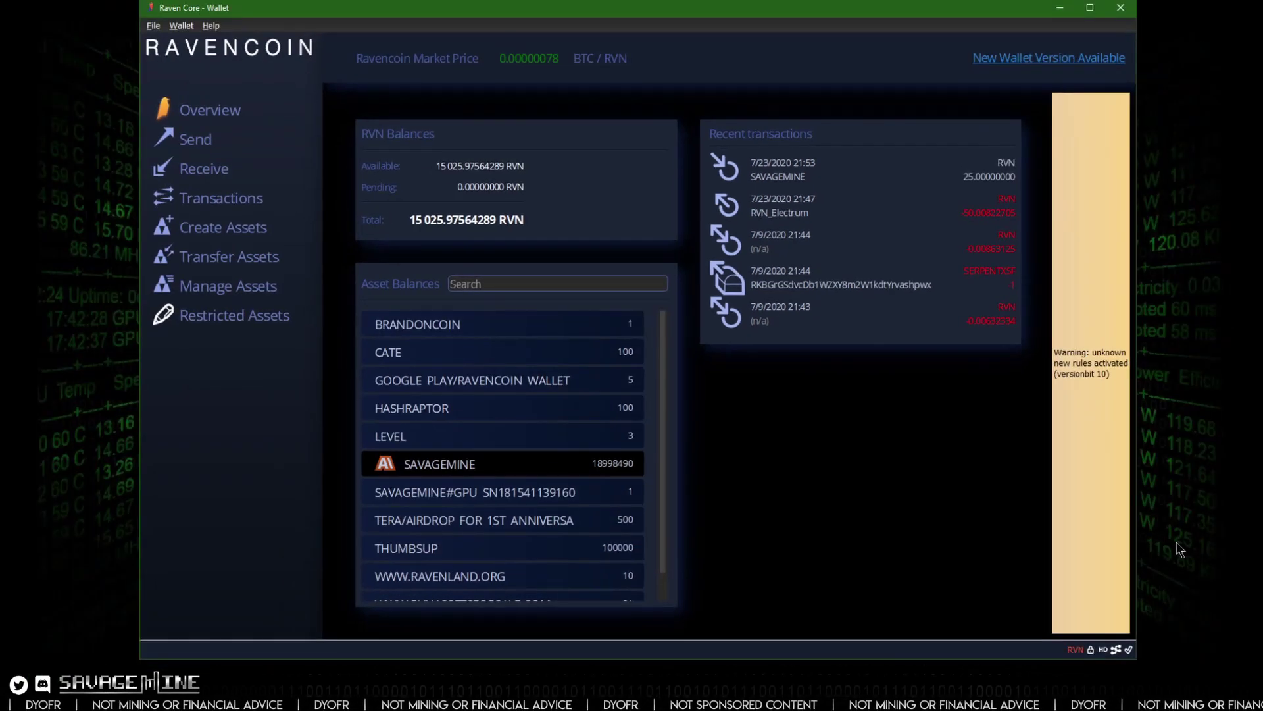
pyautogui.moveTo(851, 10); pyautogui.dragTo(833, 0)
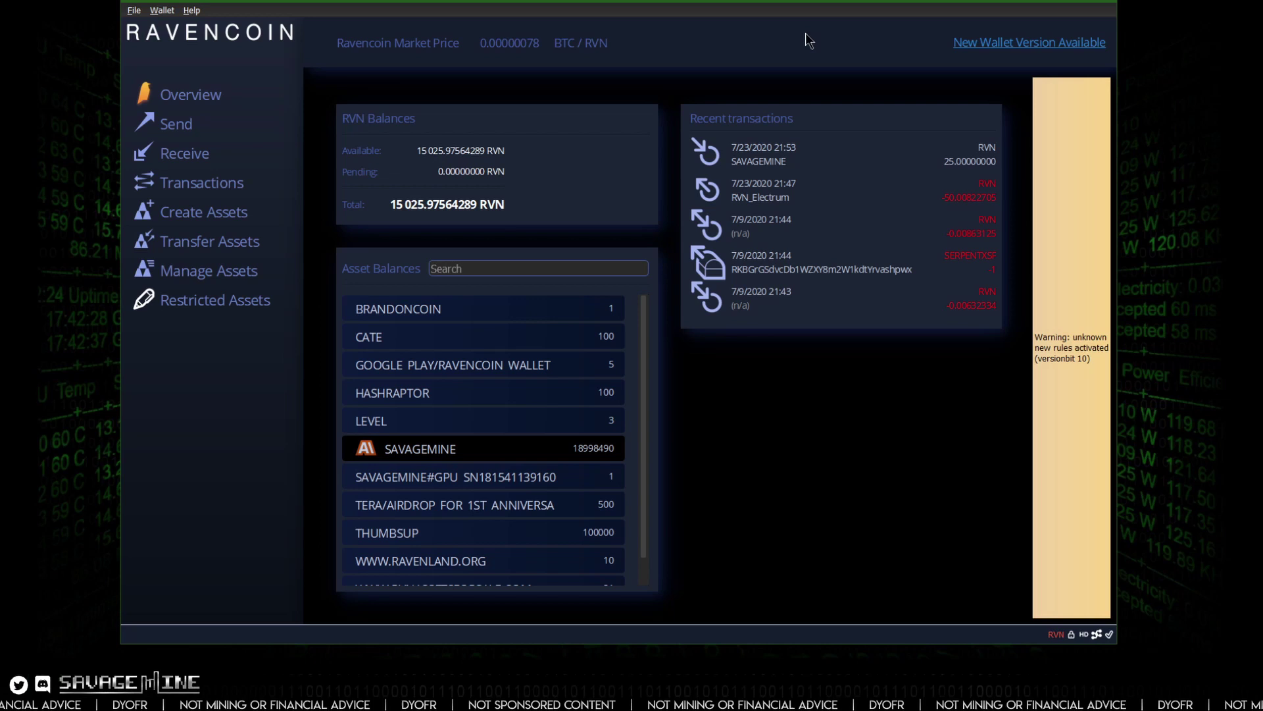
pyautogui.moveTo(796, 4); pyautogui.dragTo(795, 0)
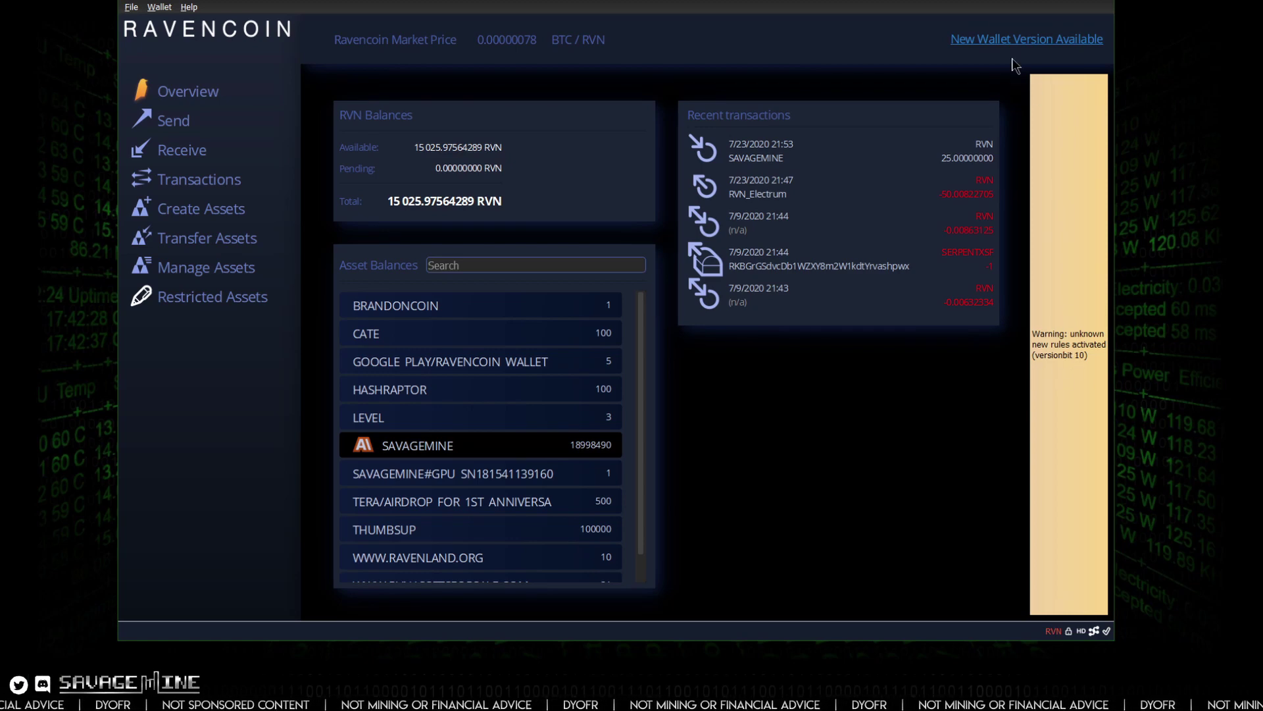
pyautogui.click(1002, 41)
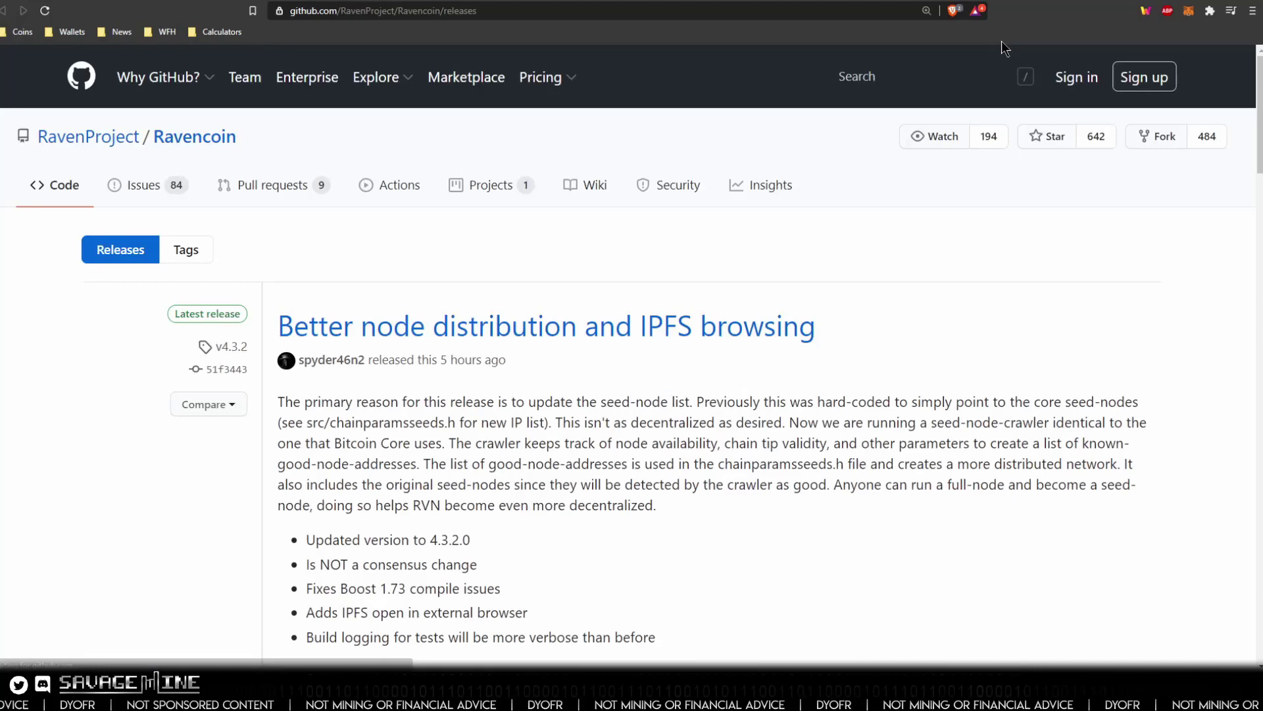
# - Review the v4.3.2 release notes and the list of downloadable assets
pyautogui.scroll(-3, 686, 257)
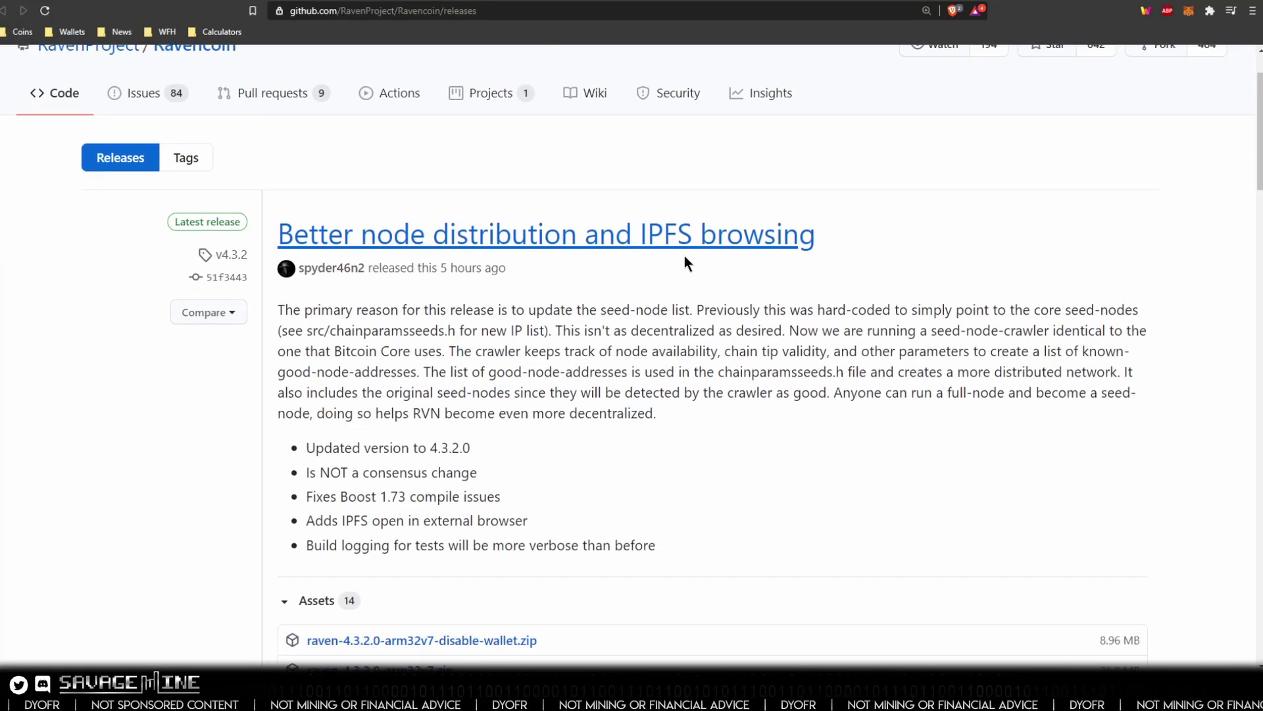
pyautogui.scroll(-1, 681, 255)
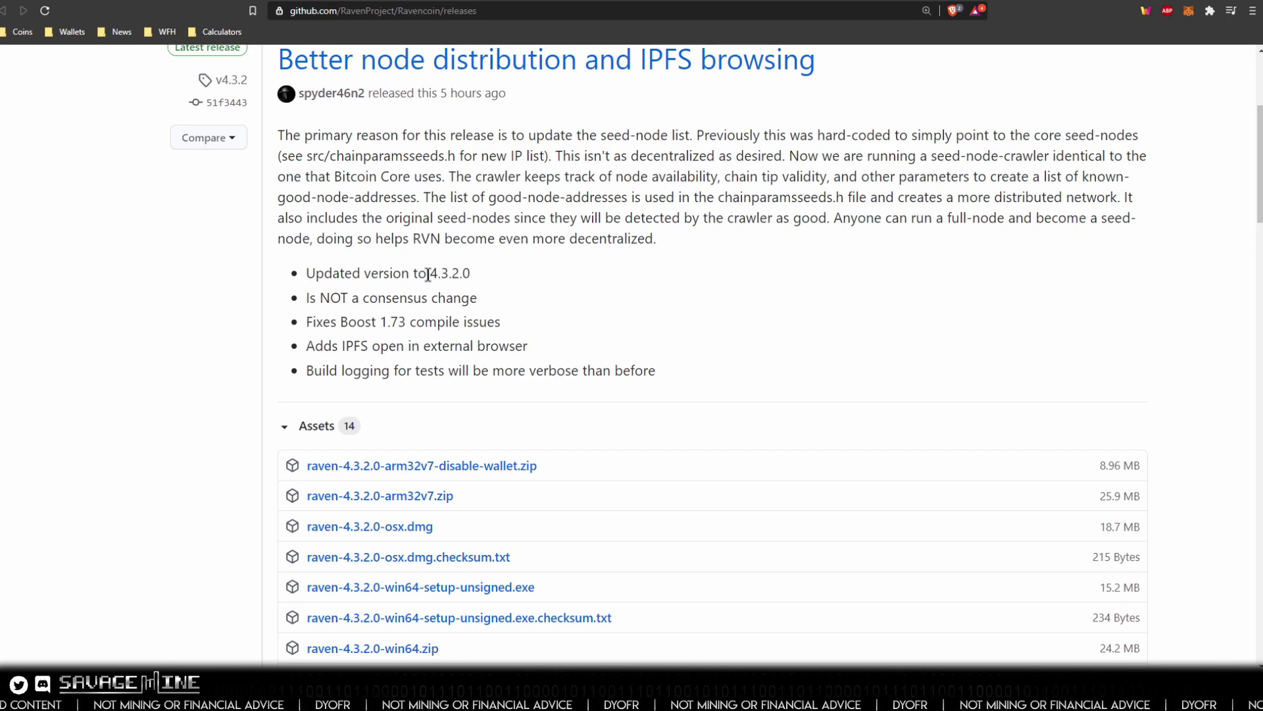
pyautogui.scroll(-2, 427, 274)
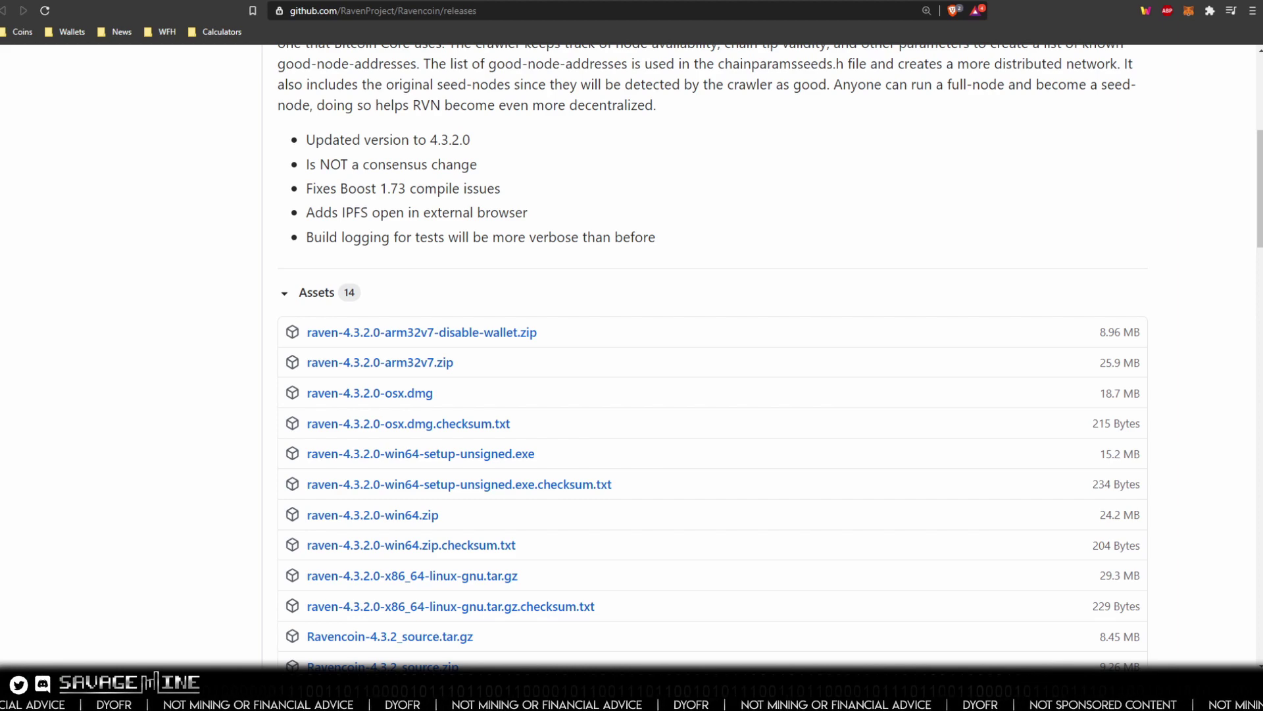
pyautogui.scroll(4, 417, 296)
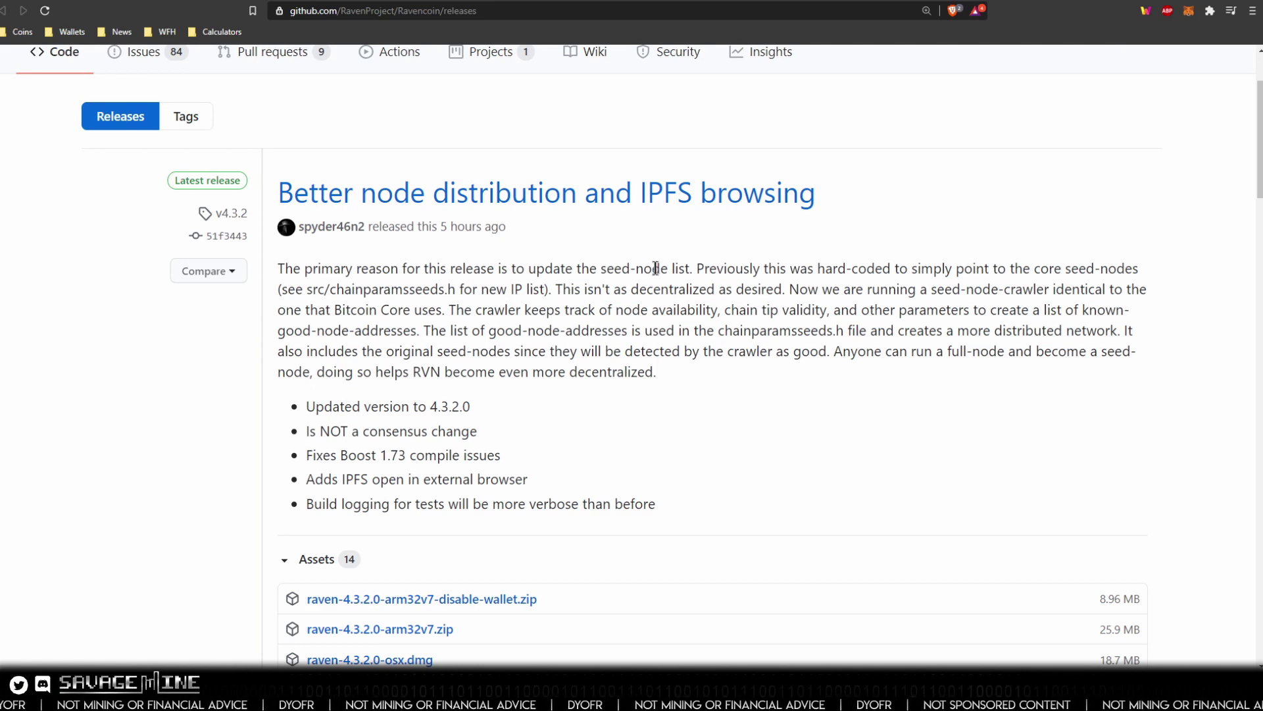
pyautogui.scroll(-2, 563, 304)
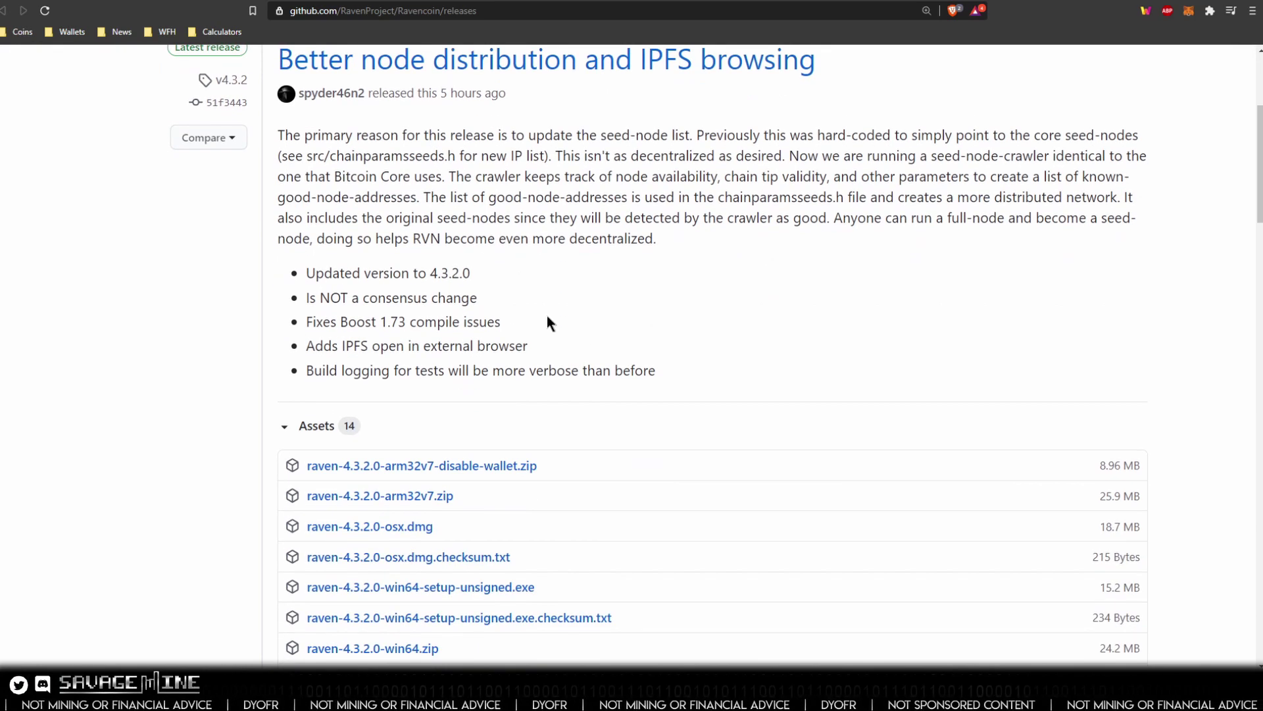
pyautogui.scroll(-1, 547, 317)
pyautogui.scroll(-2, 548, 316)
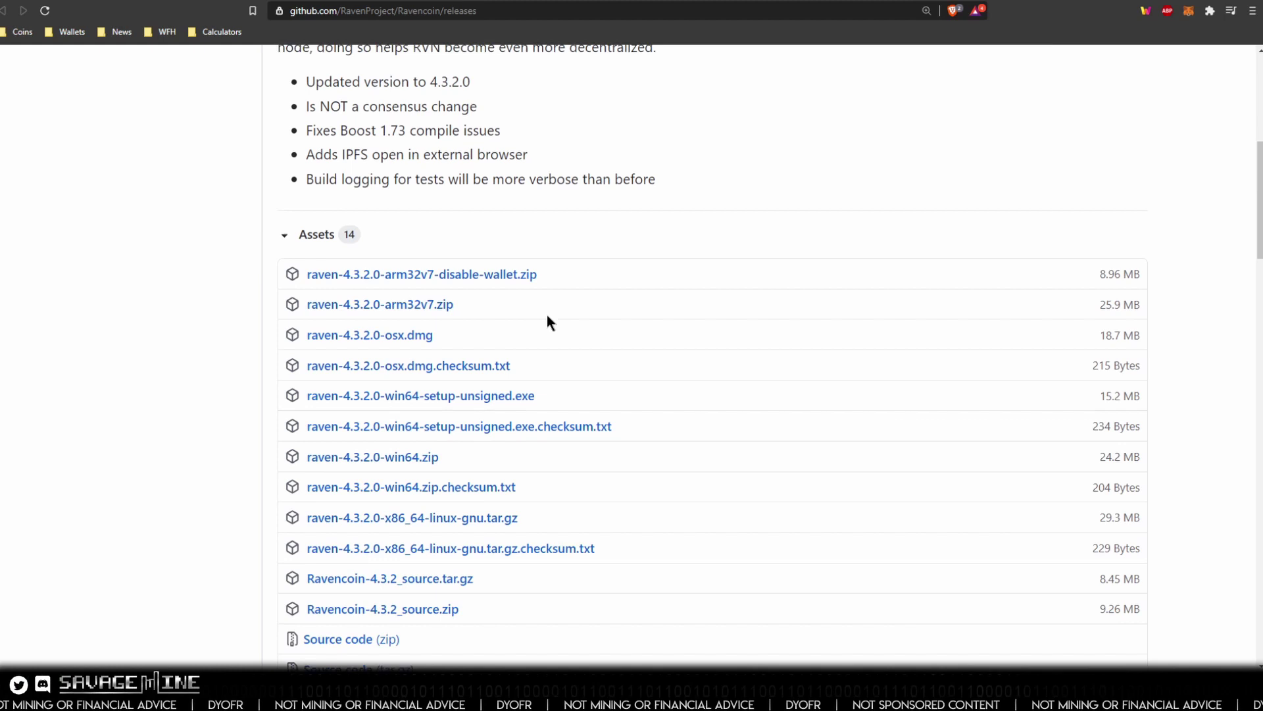
pyautogui.scroll(-1, 457, 277)
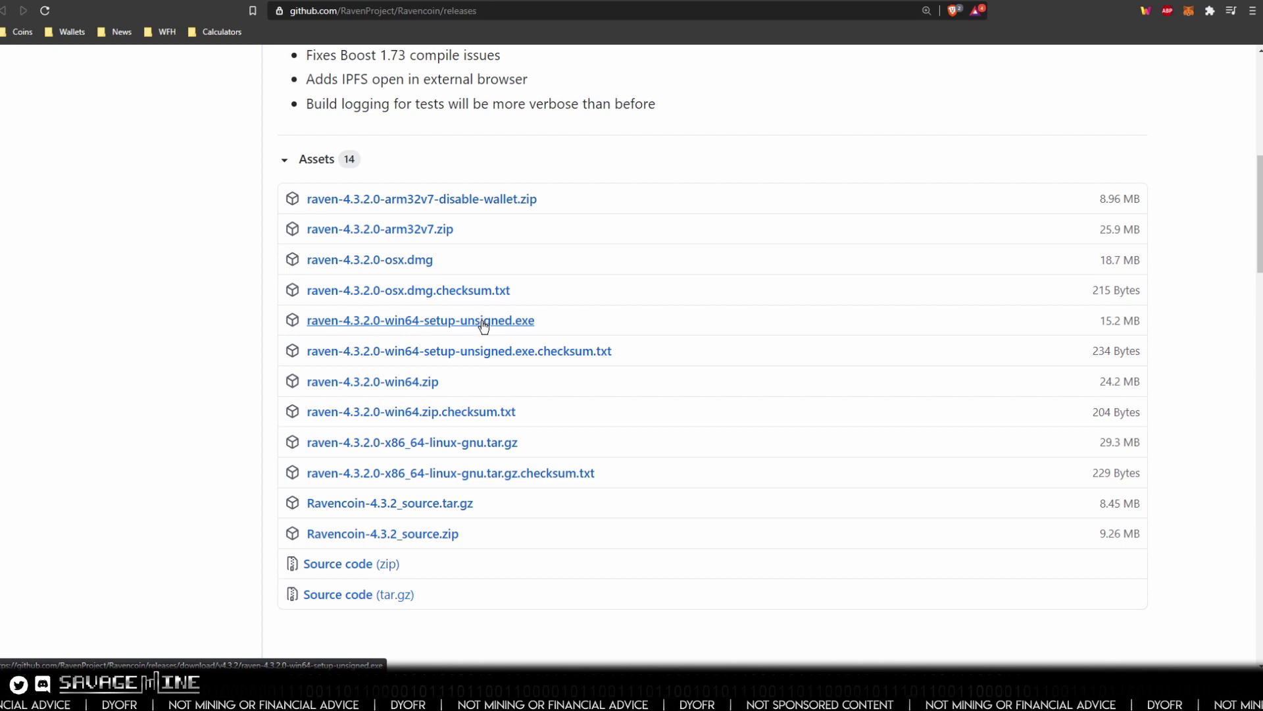
# - Download raven-4.3.2.0-win64.zip to the Downloads folder and show the file in its folder
pyautogui.click(416, 388)
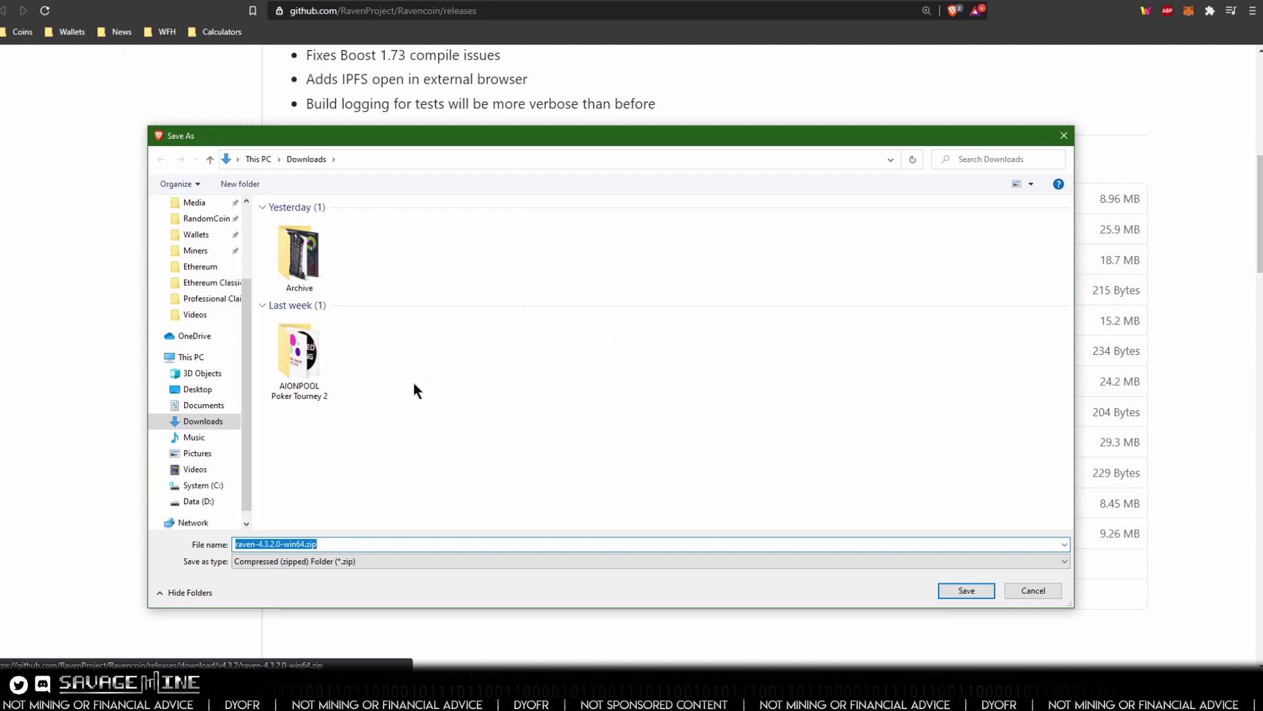
pyautogui.click(966, 591)
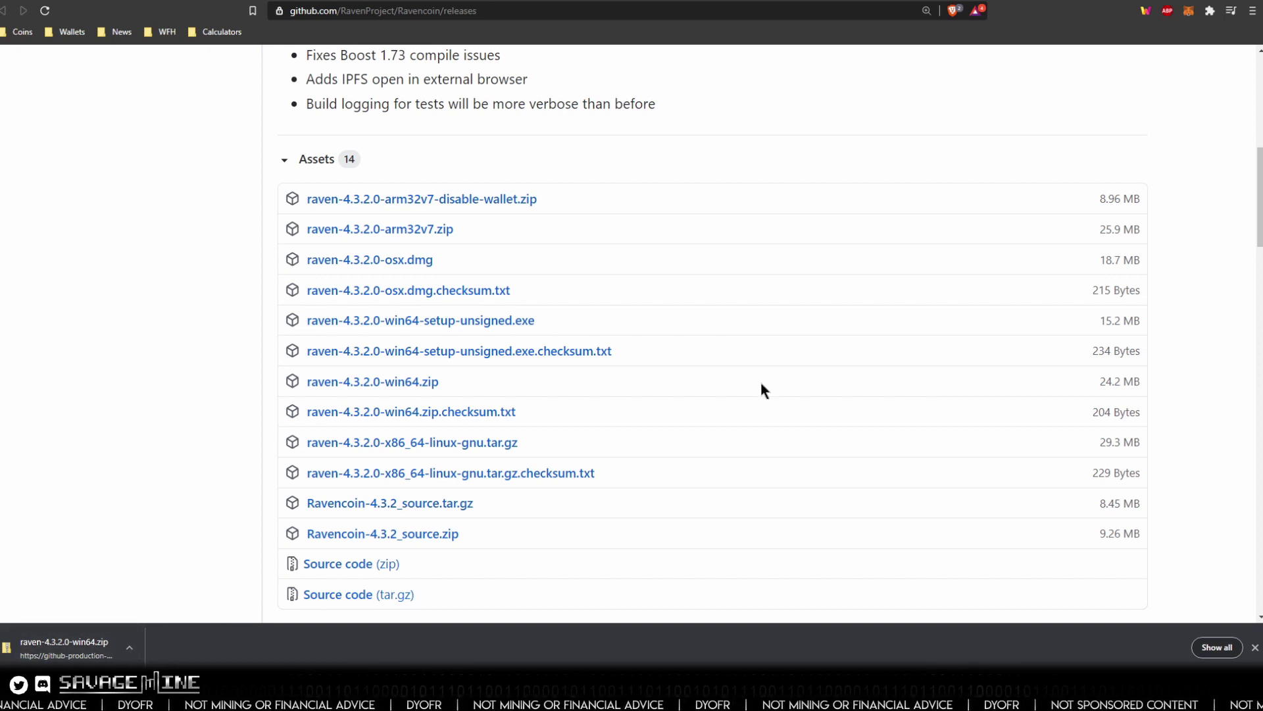
pyautogui.click(131, 648)
pyautogui.click(180, 607)
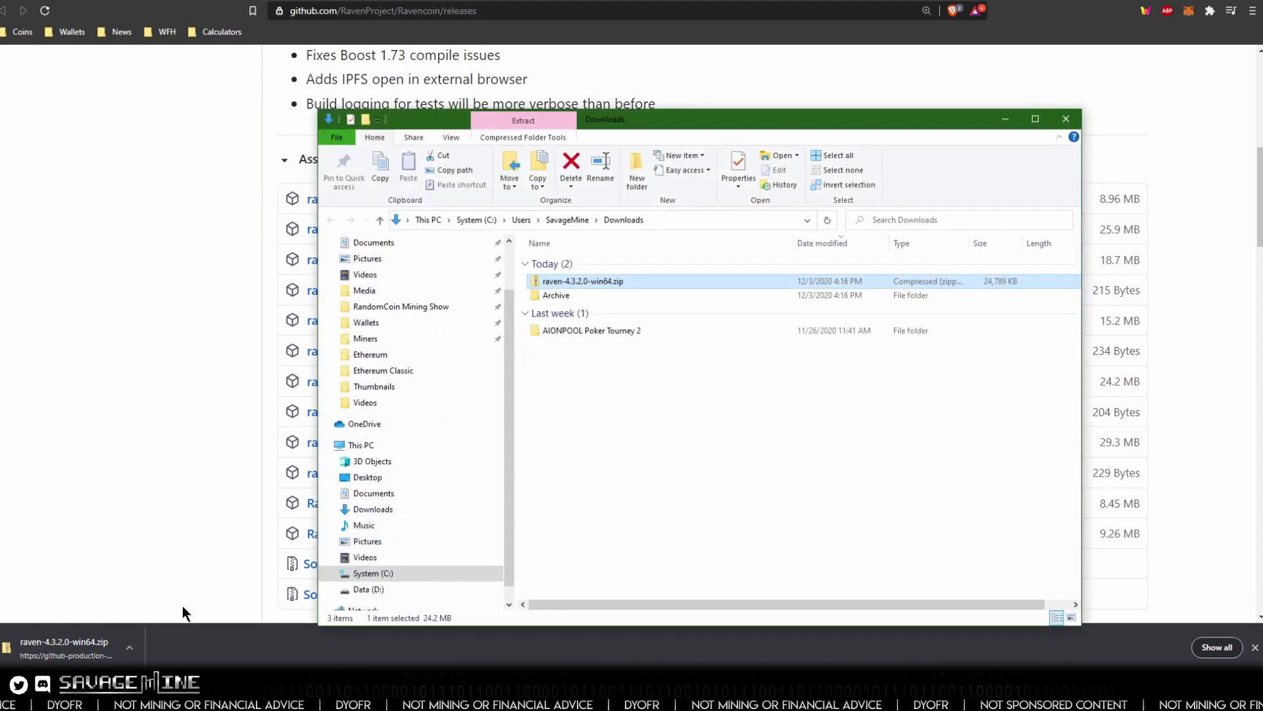
# - Extract raven-4.3.2.0-win64.zip into a raven-4.3.2.0-win64 folder in Downloads and check the contents of its raven-4.3.2.0 folder
pyautogui.rightClick(585, 283)
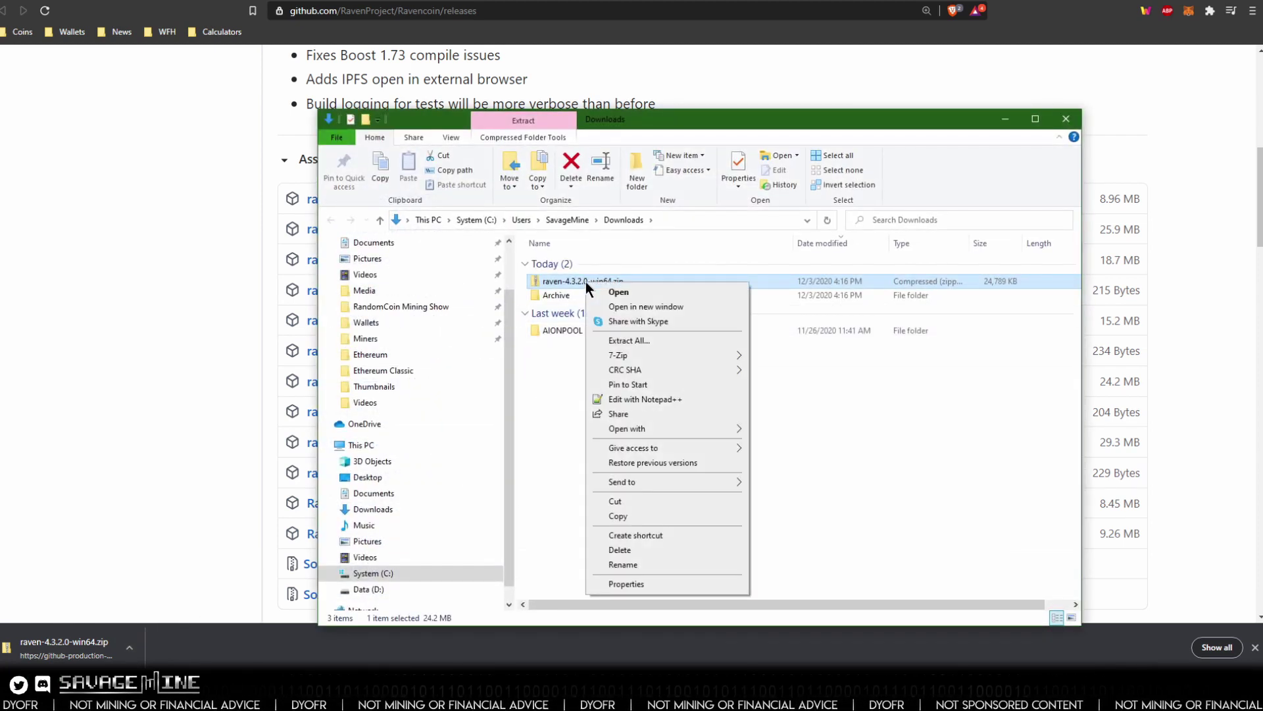
pyautogui.click(625, 337)
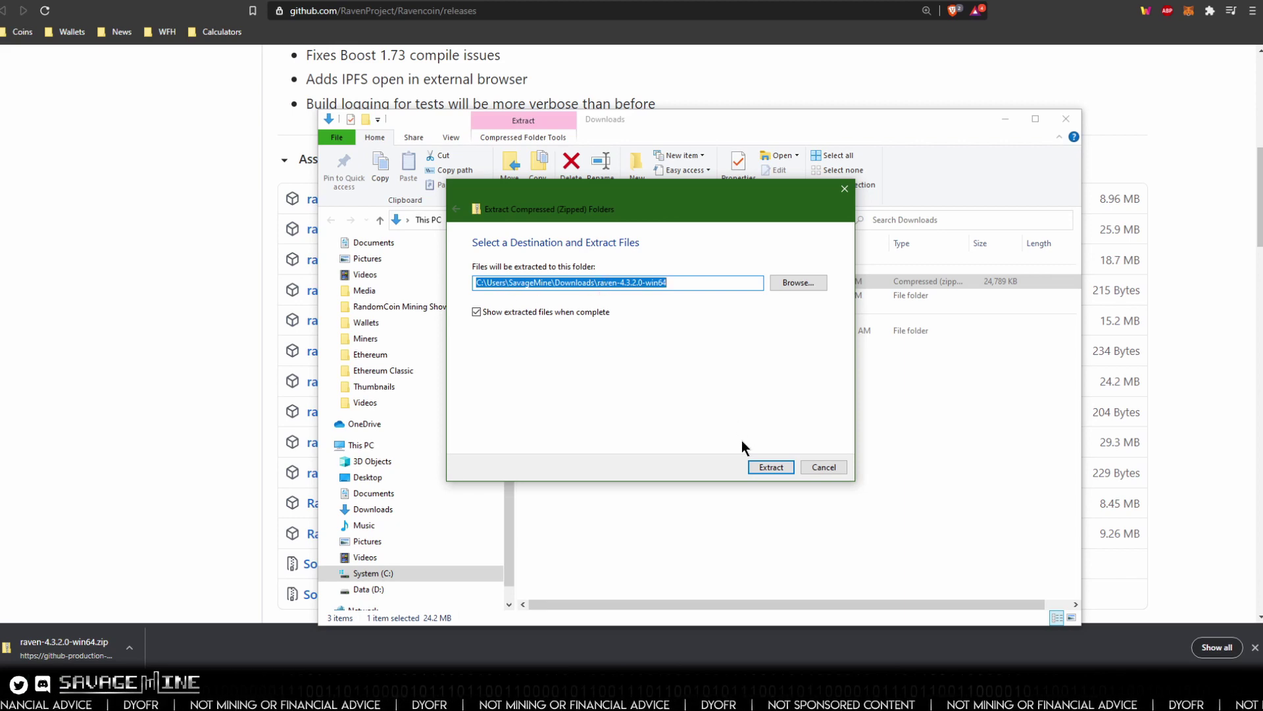
pyautogui.click(773, 466)
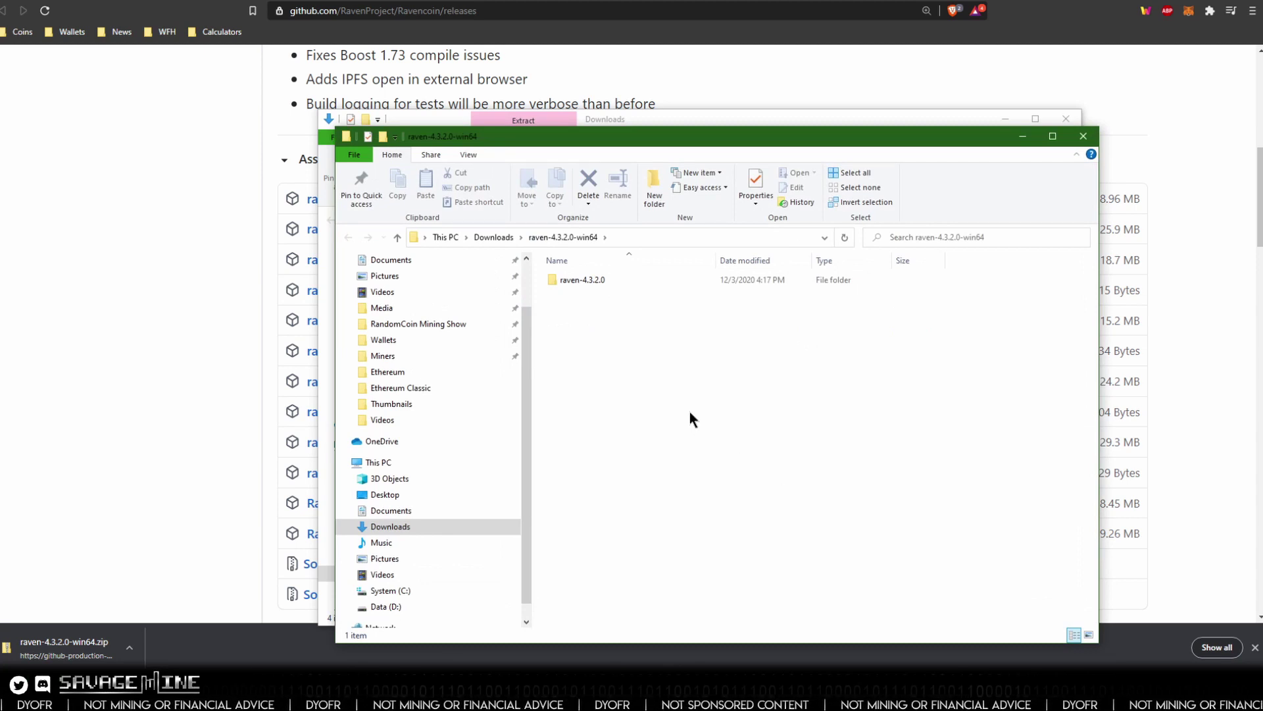
pyautogui.doubleClick(578, 279)
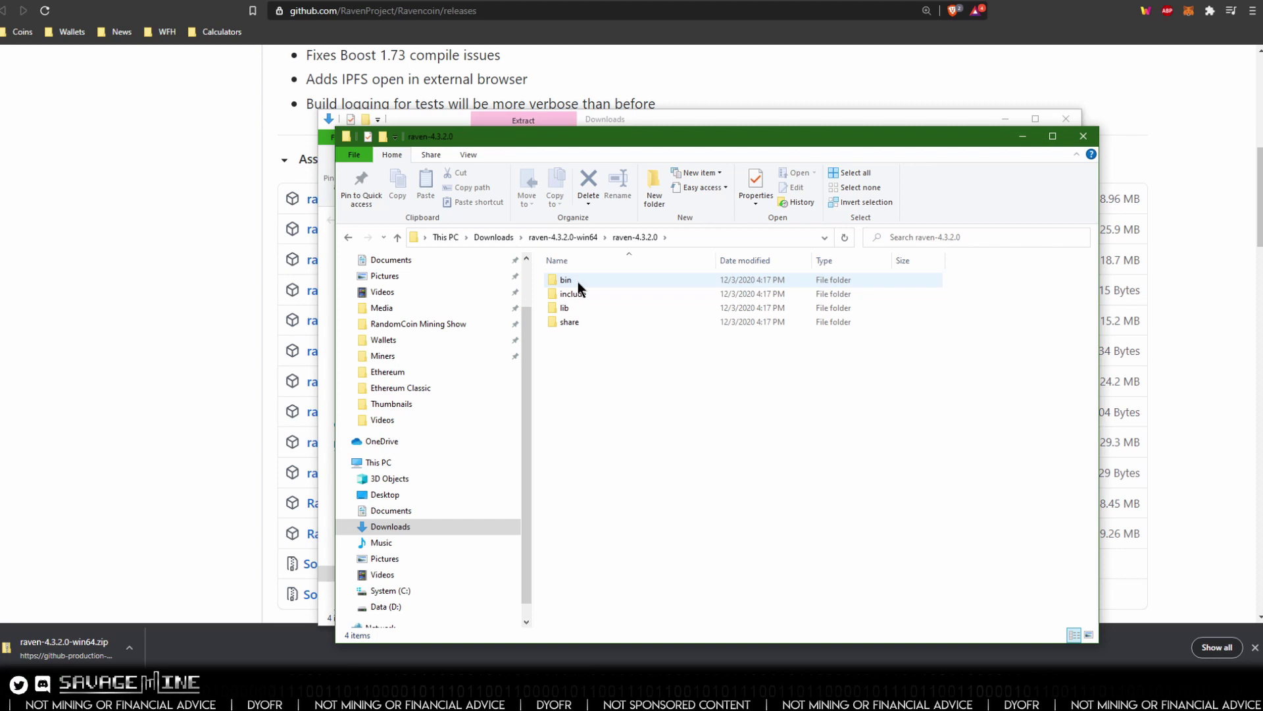
pyautogui.click(567, 236)
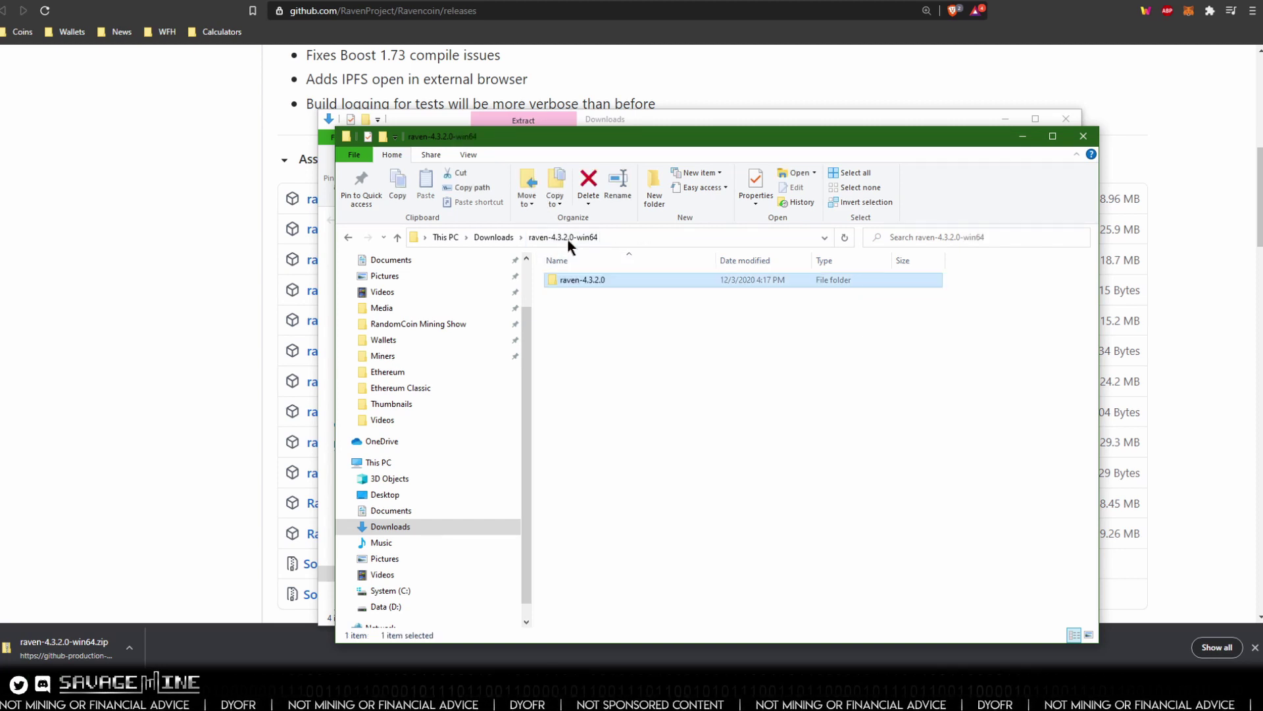
# - Copy the extracted raven-4.3.2.0 folder into the Raven folder under D:\Crypto\Wallets\Ravencoin (RVN)
pyautogui.rightClick(574, 279)
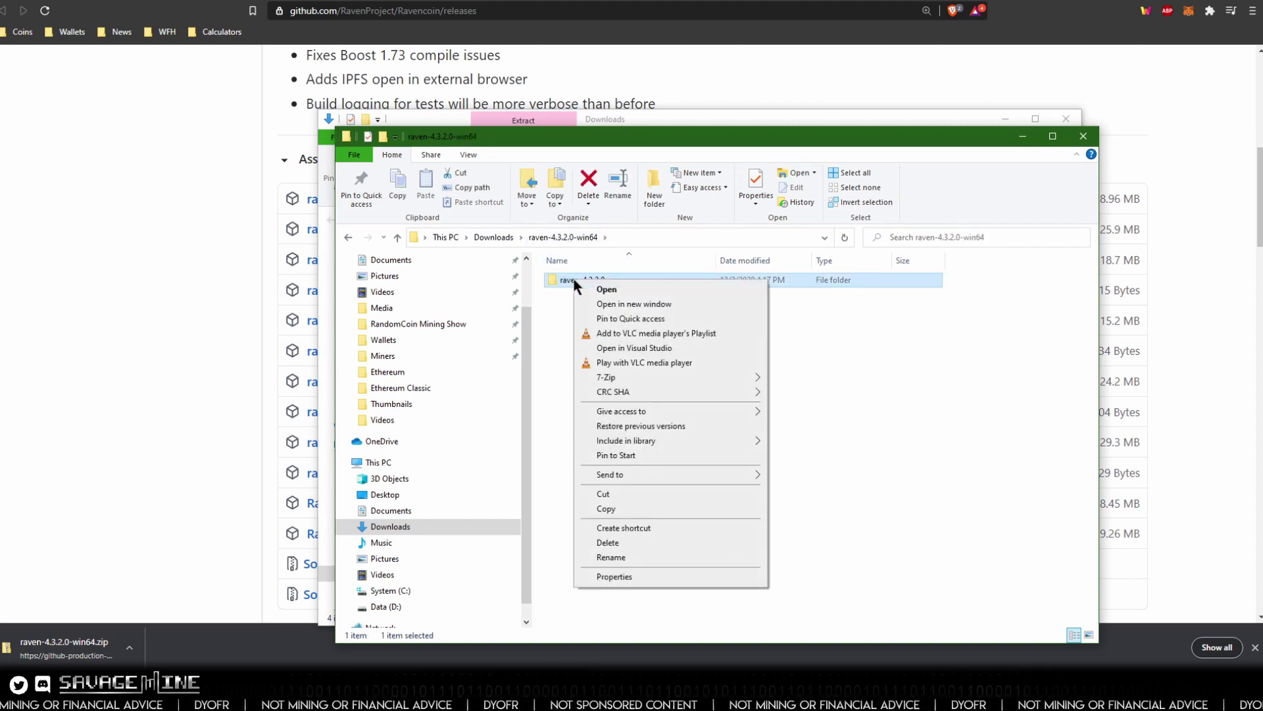
pyautogui.click(606, 509)
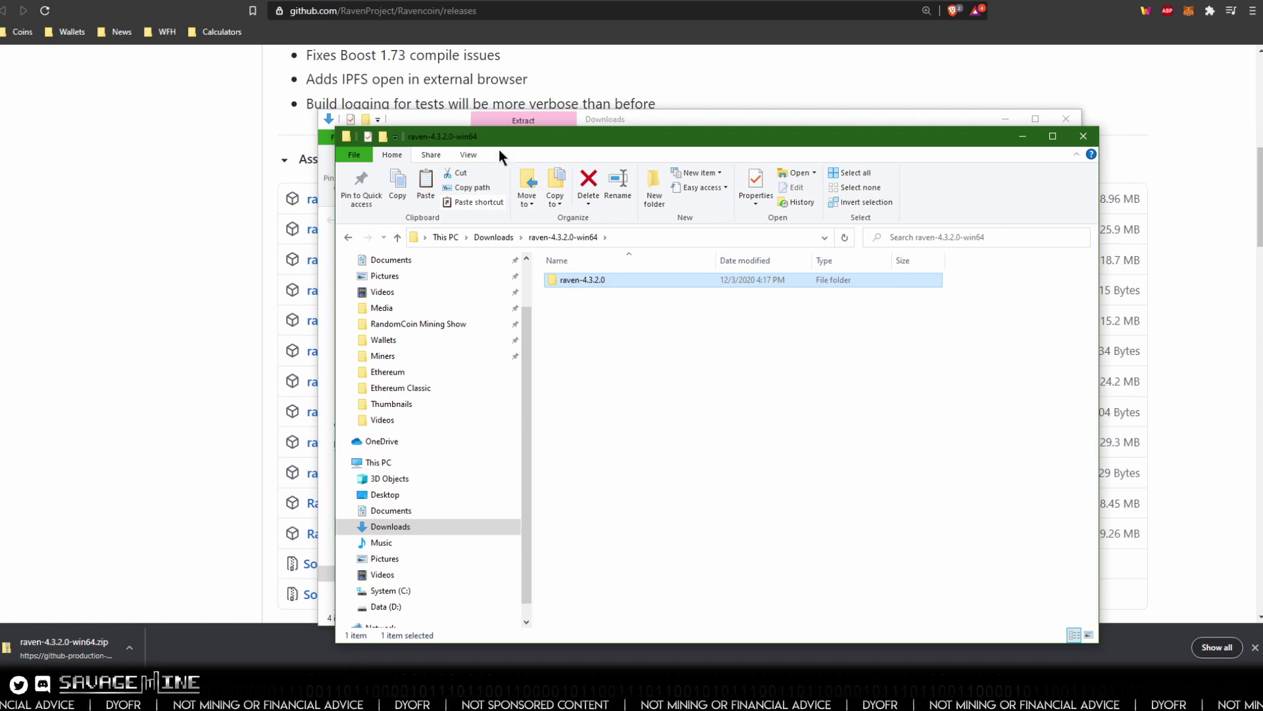
pyautogui.moveTo(496, 140)
pyautogui.mouseDown()
pyautogui.moveTo(513, 333)
pyautogui.moveTo(527, 192)
pyautogui.moveTo(504, 121)
pyautogui.mouseUp()
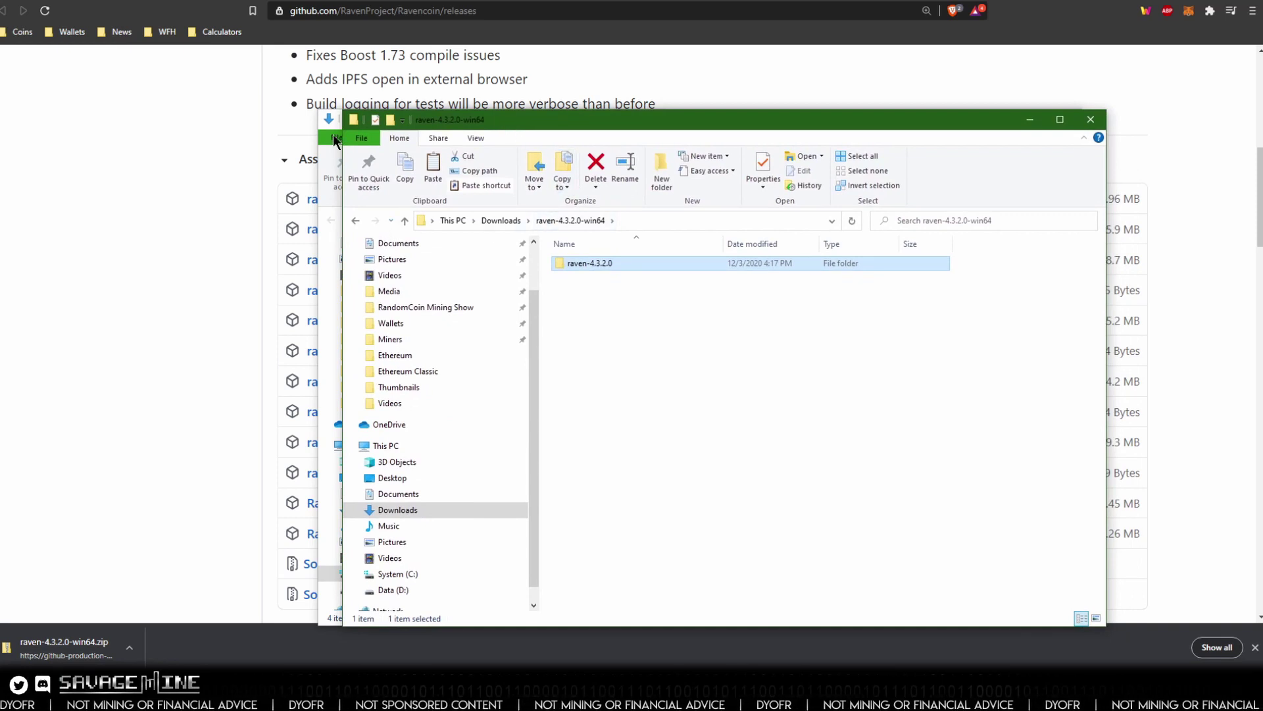
pyautogui.click(331, 187)
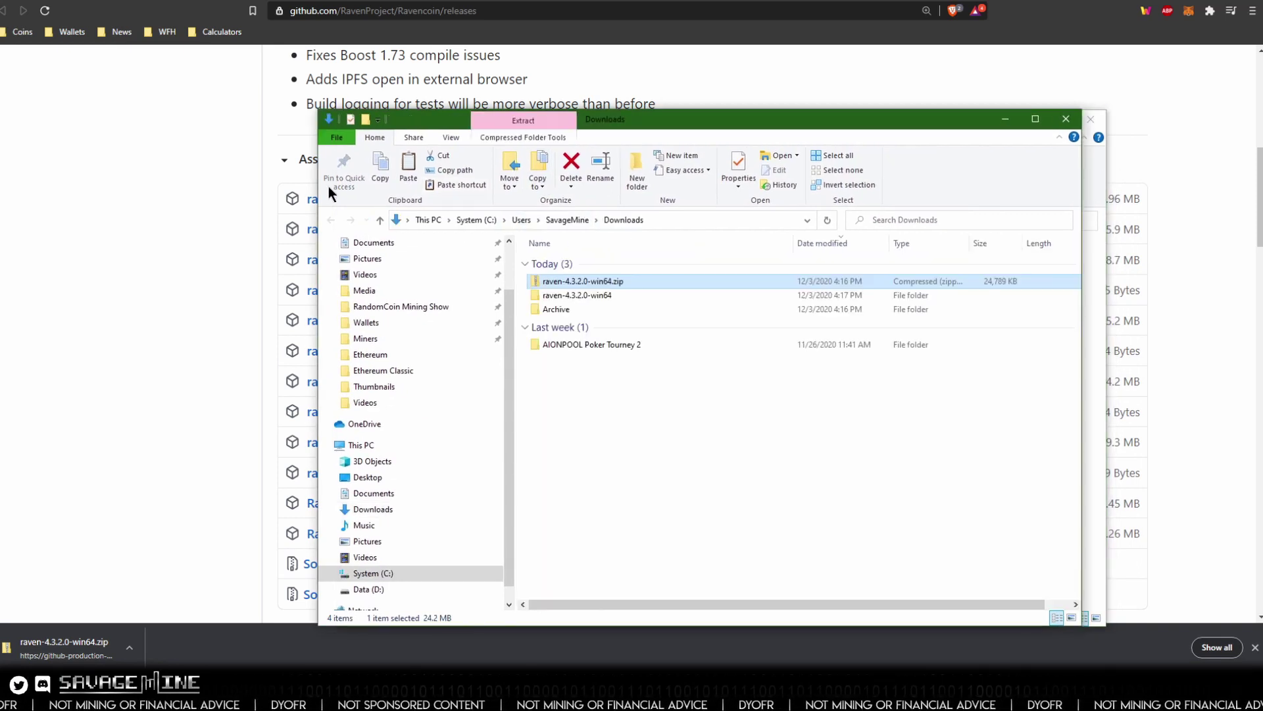
pyautogui.click(367, 323)
pyautogui.moveTo(619, 118); pyautogui.dragTo(568, 69)
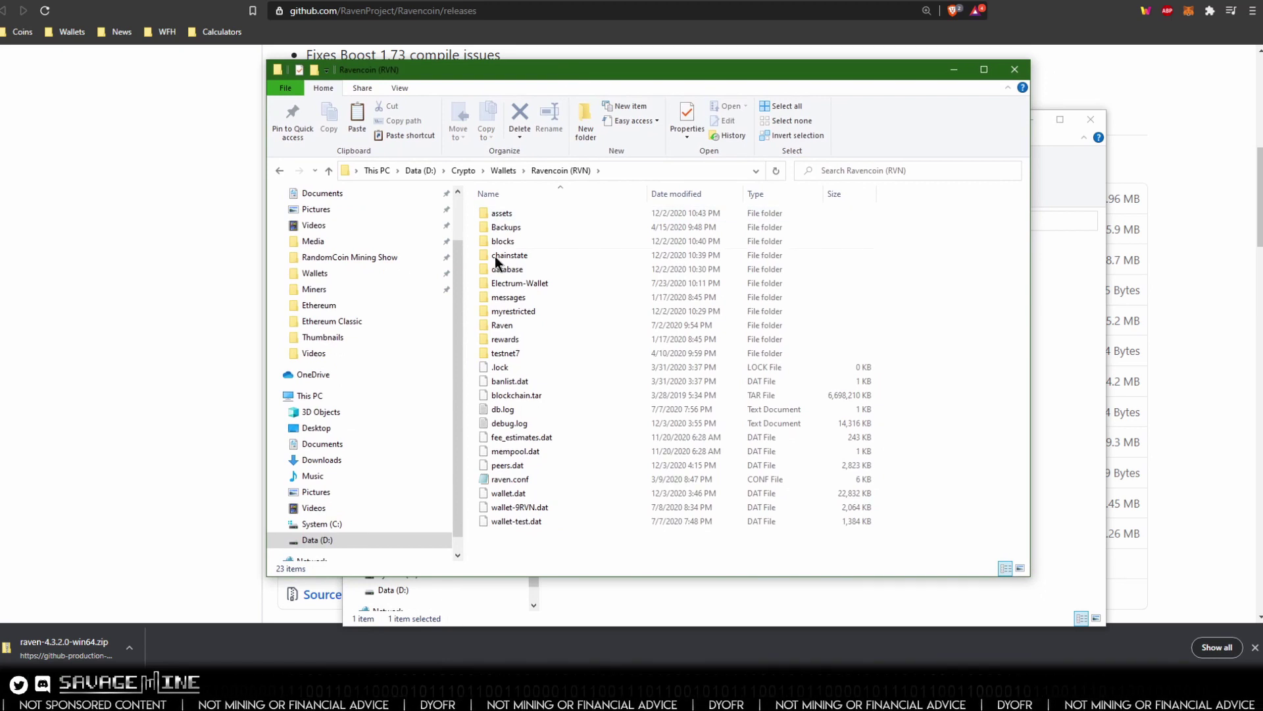
pyautogui.doubleClick(501, 325)
pyautogui.rightClick(535, 372)
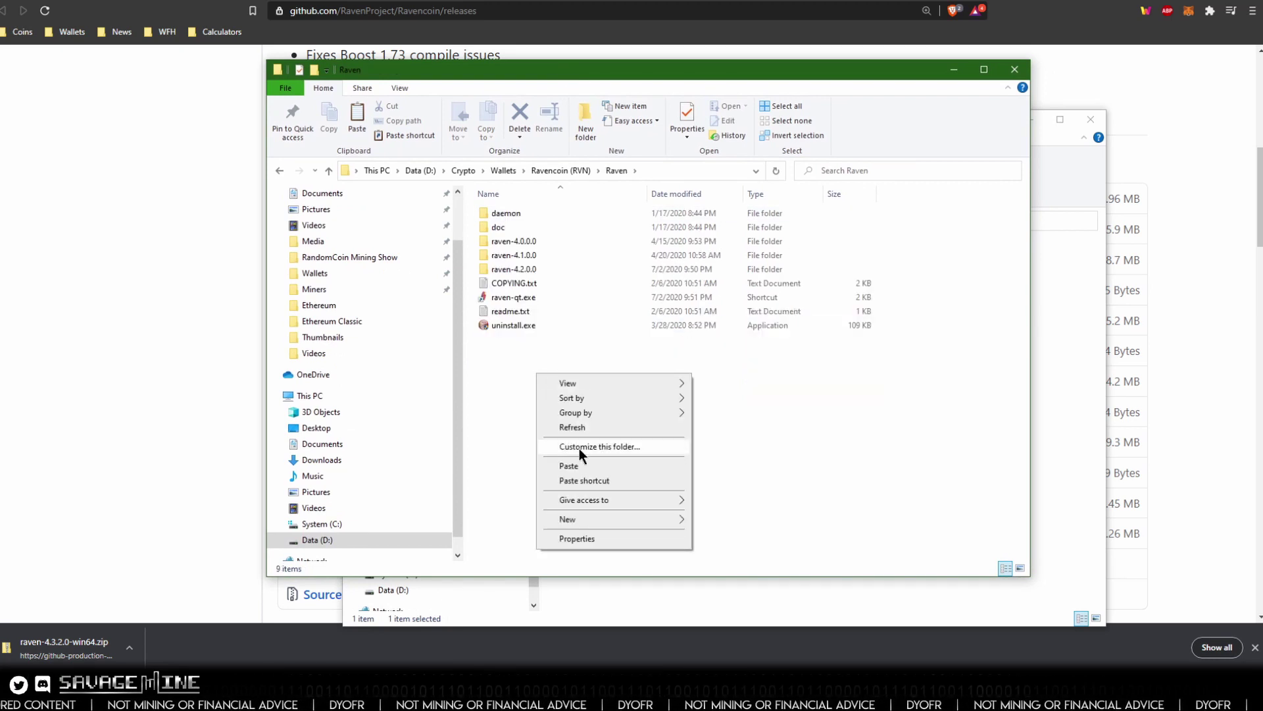
pyautogui.click(581, 465)
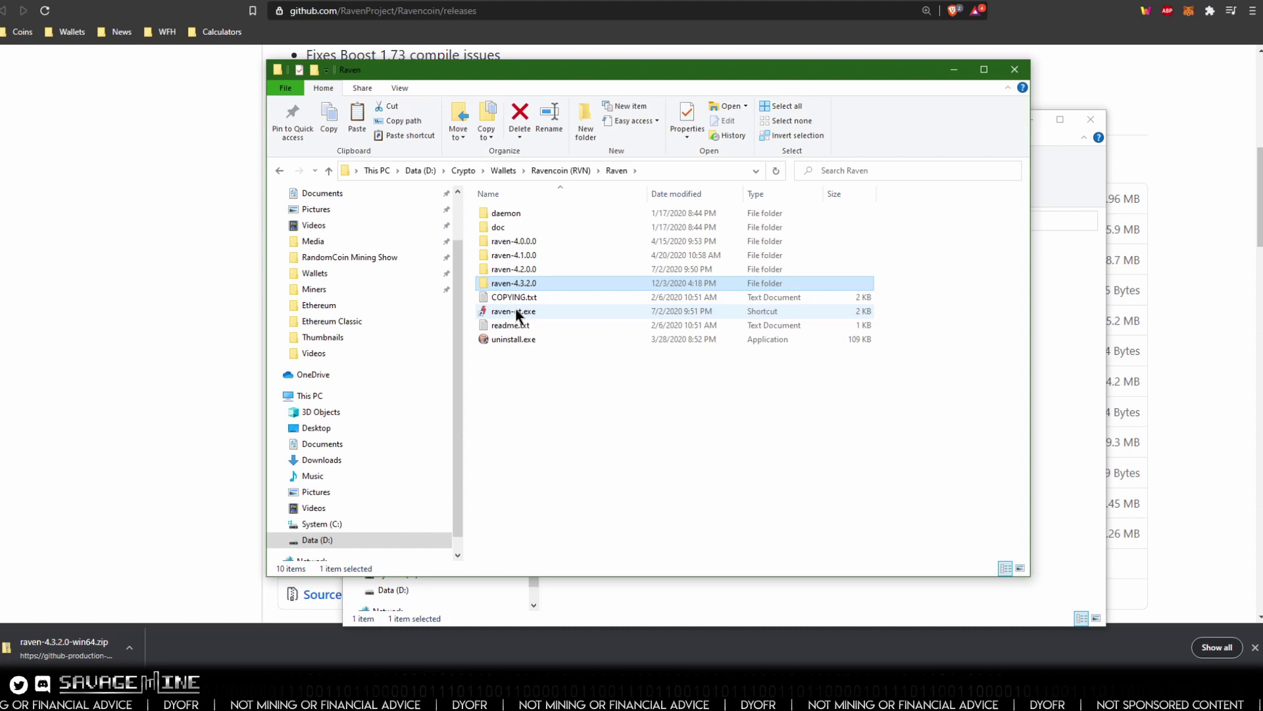
# - Check the target of the old raven-qt.exe shortcut in the Raven folder and delete that shortcut
pyautogui.rightClick(510, 310)
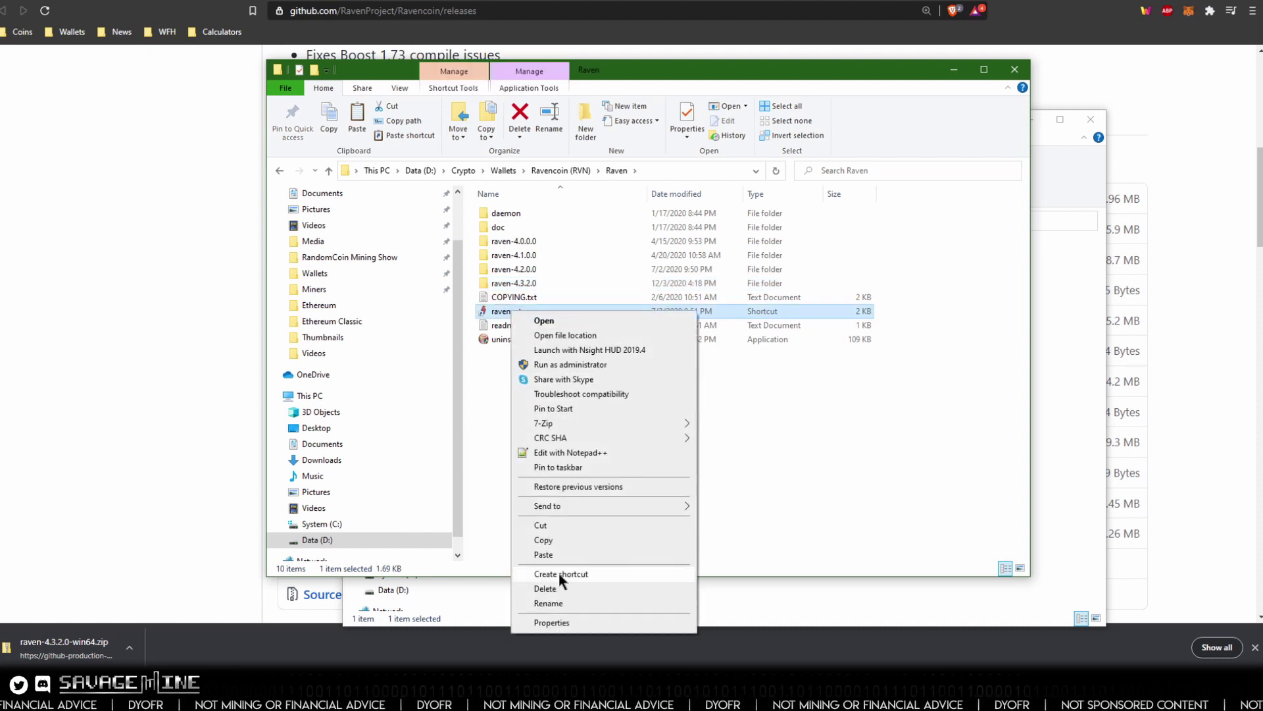
pyautogui.click(551, 622)
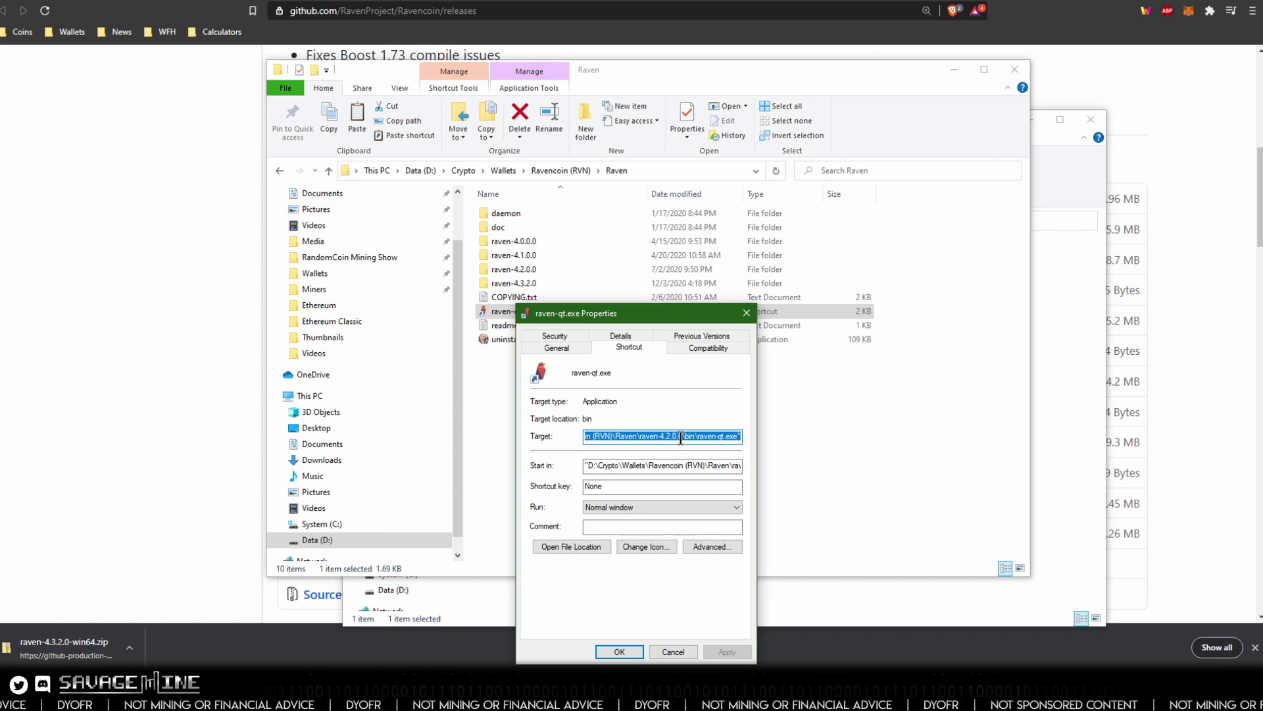
pyautogui.click(674, 652)
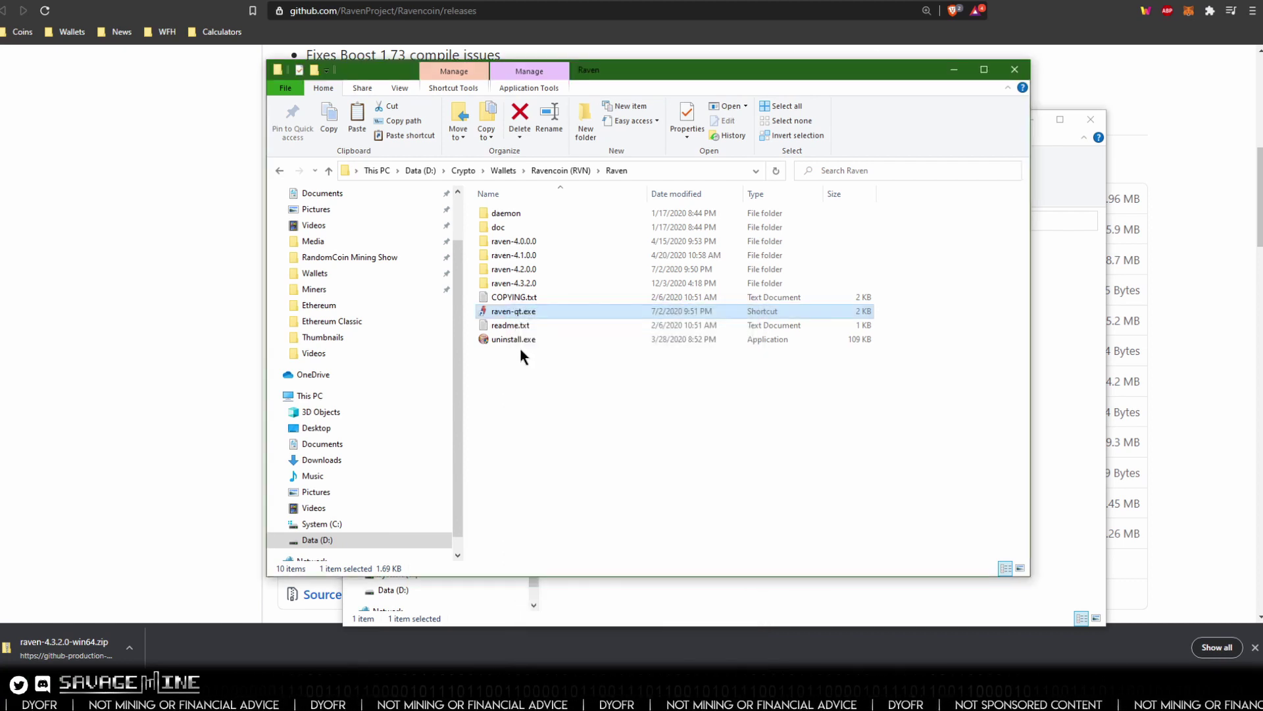
pyautogui.rightClick(515, 314)
pyautogui.click(585, 589)
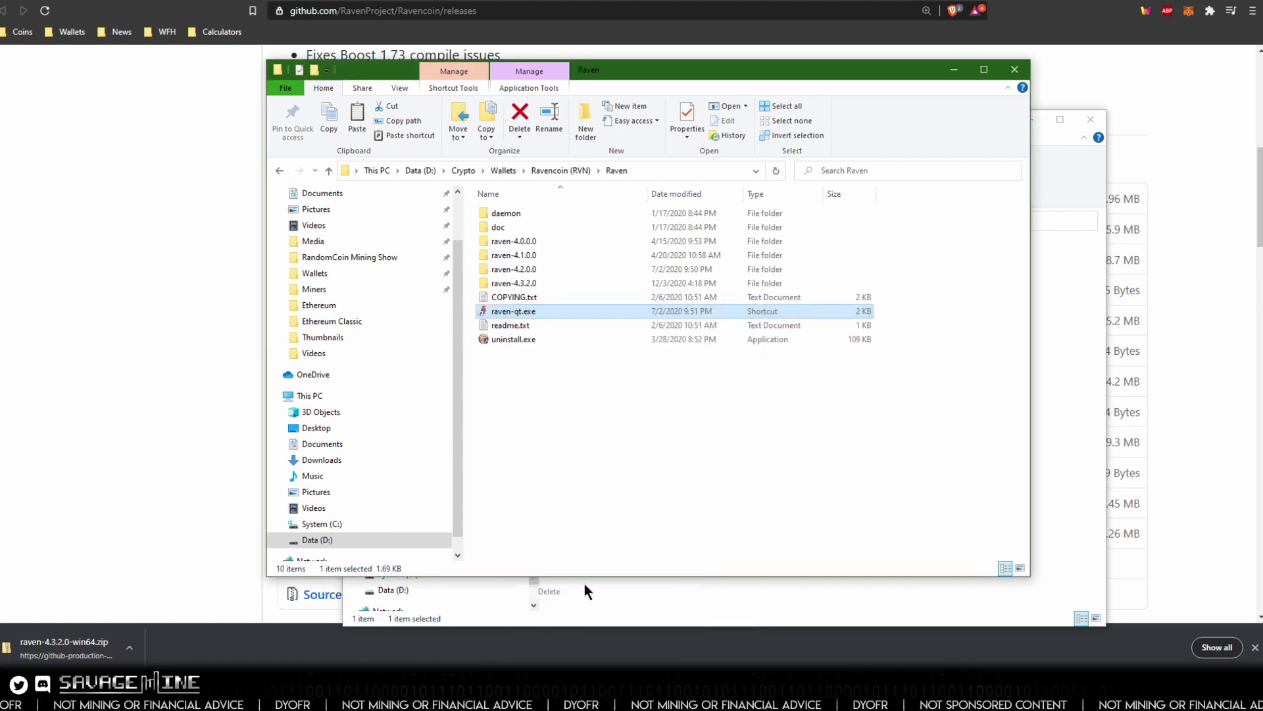
pyautogui.click(684, 388)
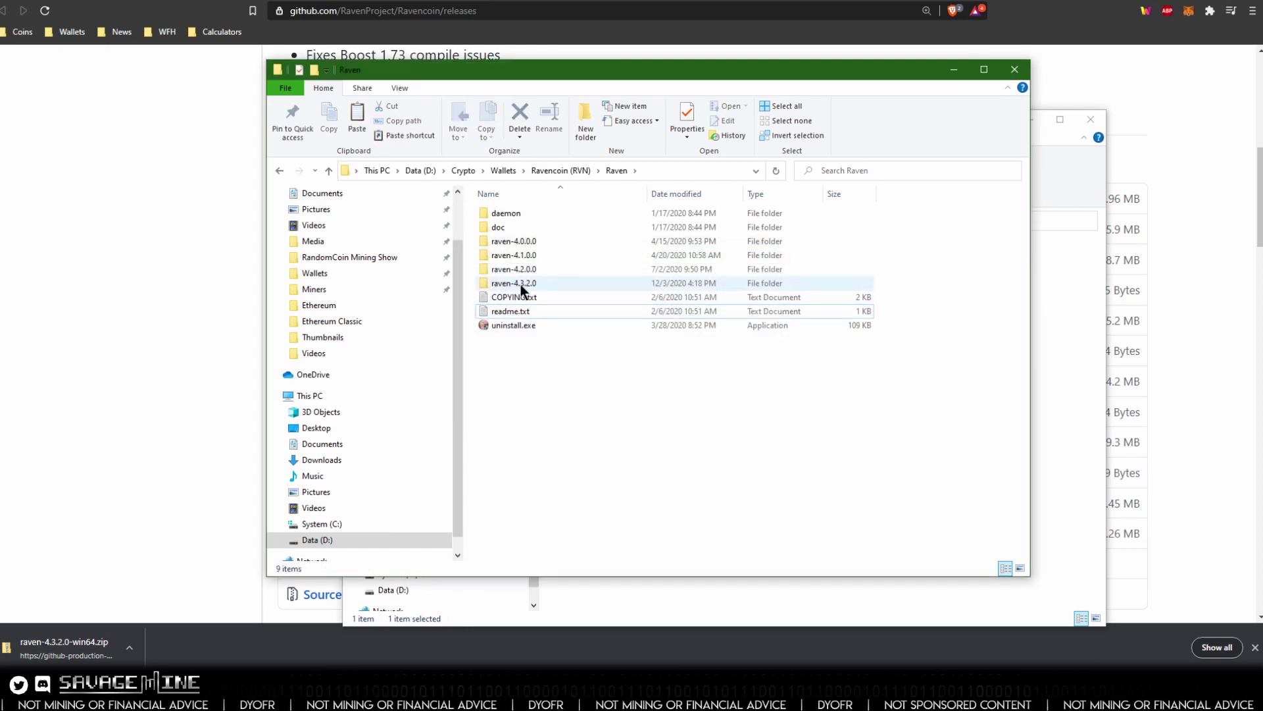
# - Create a shortcut to raven-qt.exe in the bin folder of raven-4.3.2.0
pyautogui.doubleClick(521, 287)
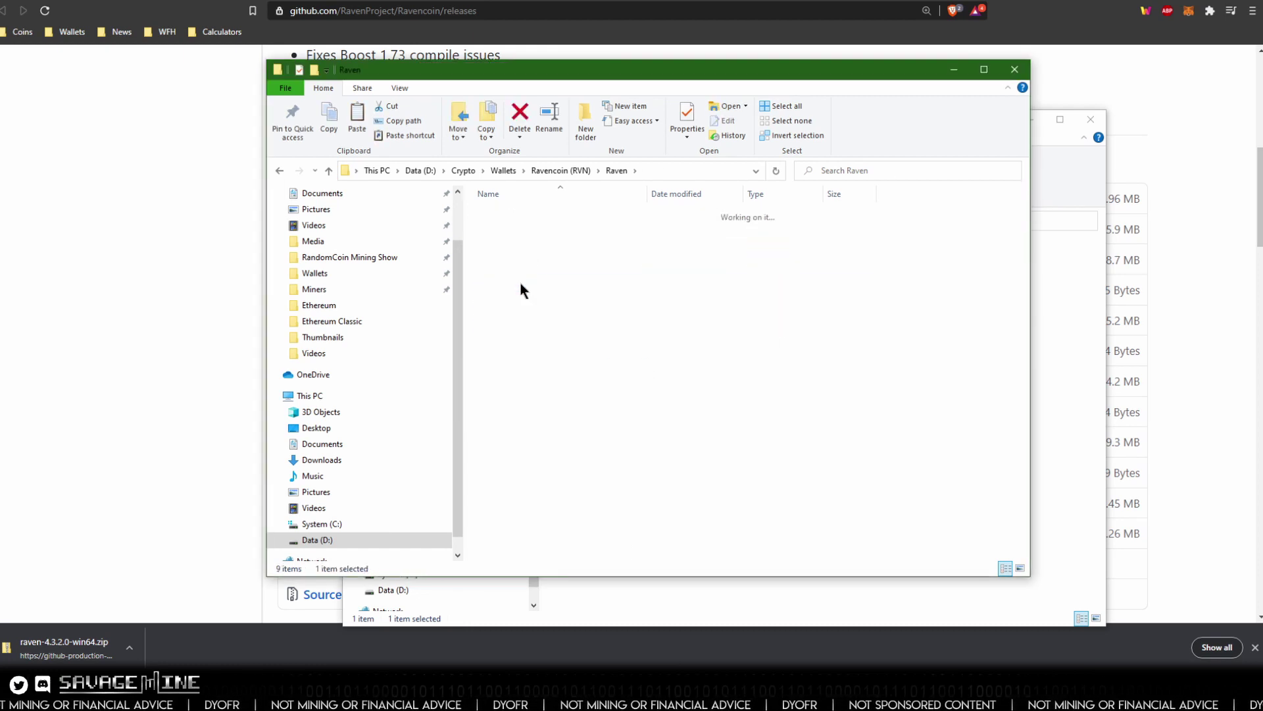
pyautogui.doubleClick(491, 212)
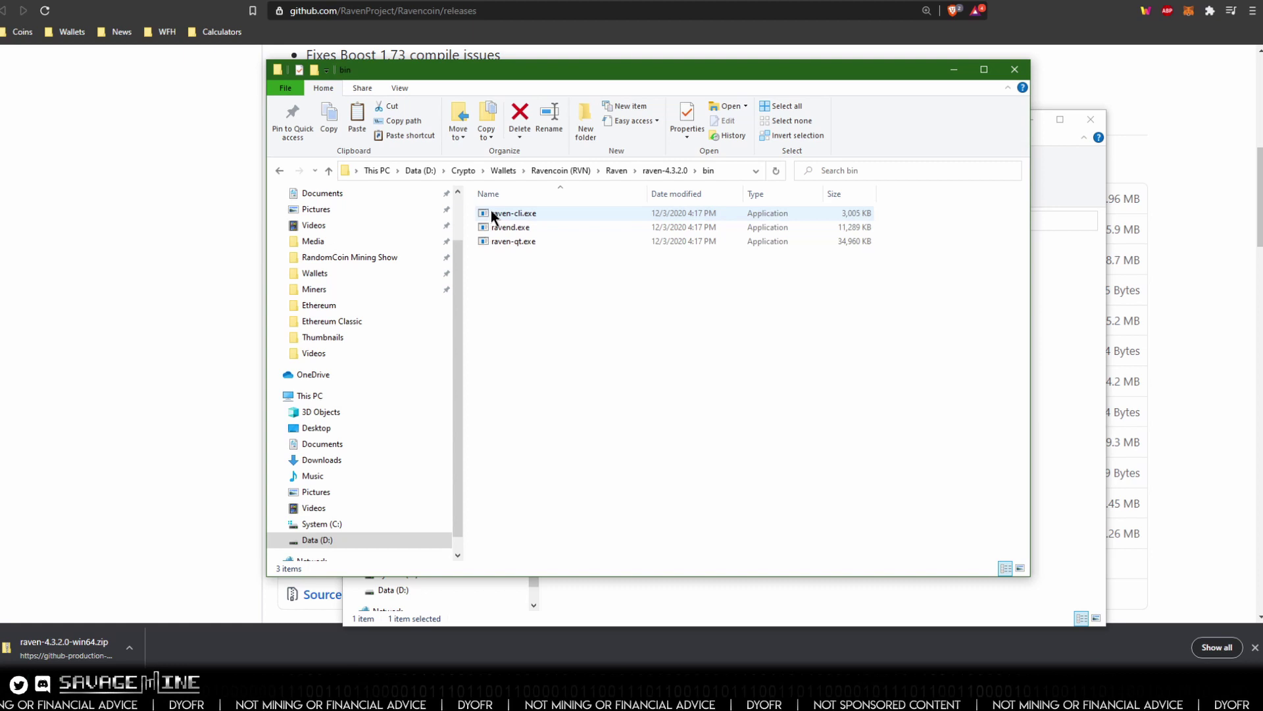
pyautogui.rightClick(499, 241)
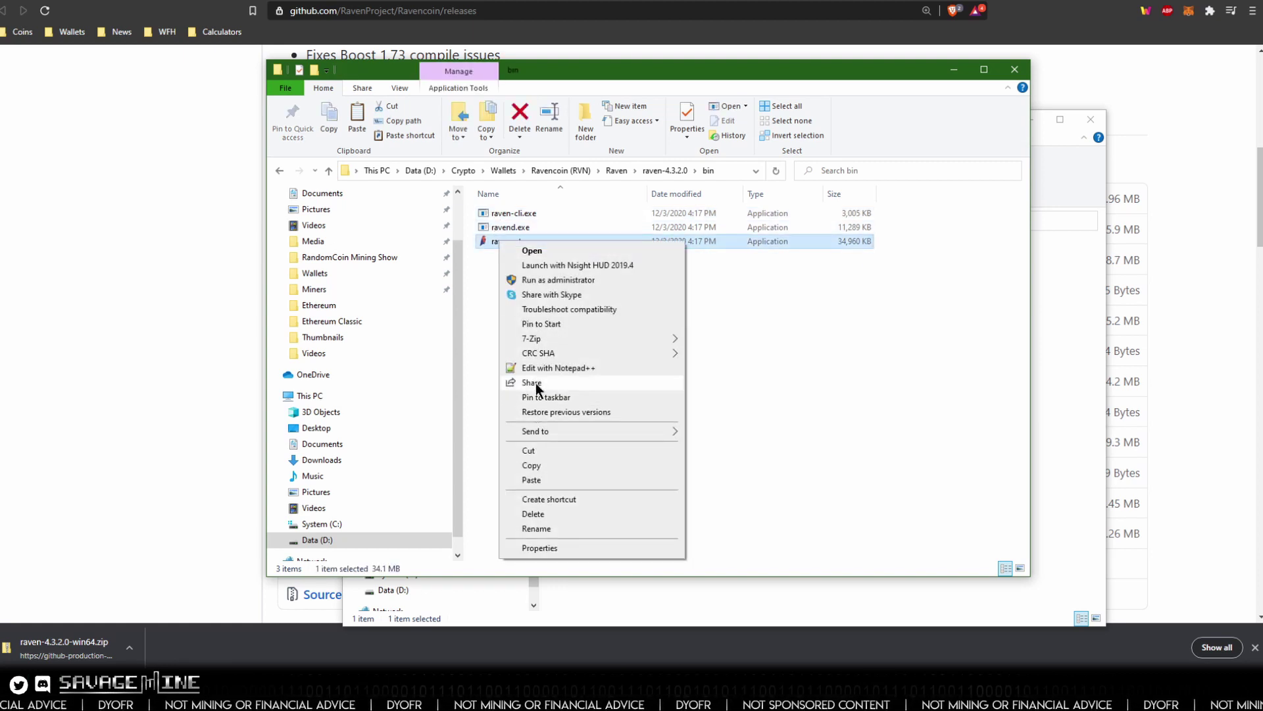
pyautogui.click(565, 500)
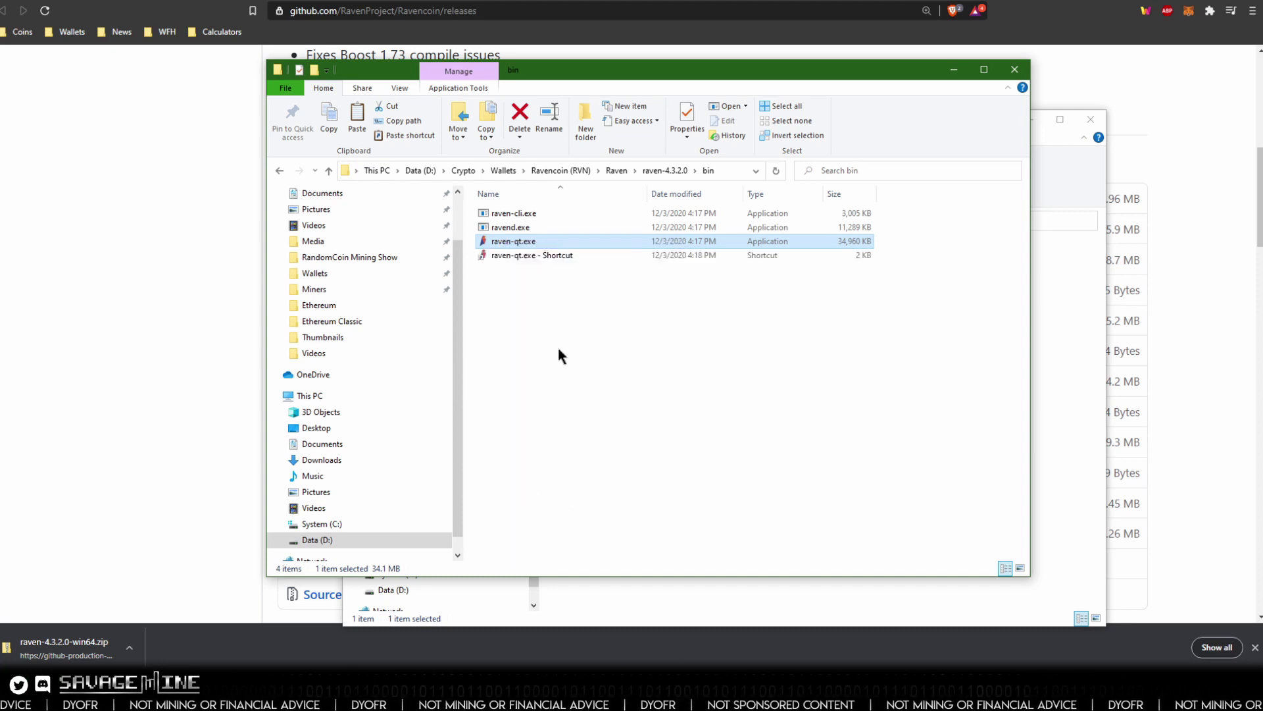
# - Rename the new raven-qt.exe shortcut in the bin folder as raven-qt
pyautogui.click(531, 256)
pyautogui.click(520, 256)
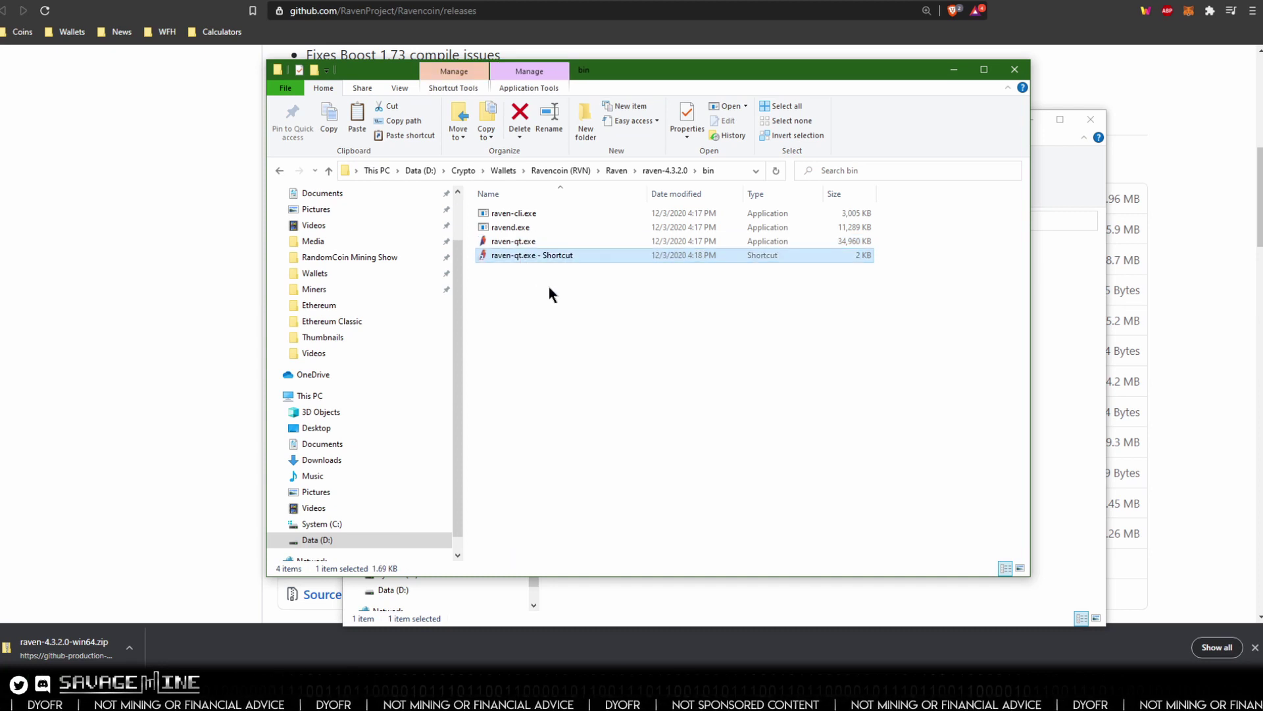
pyautogui.press('End')
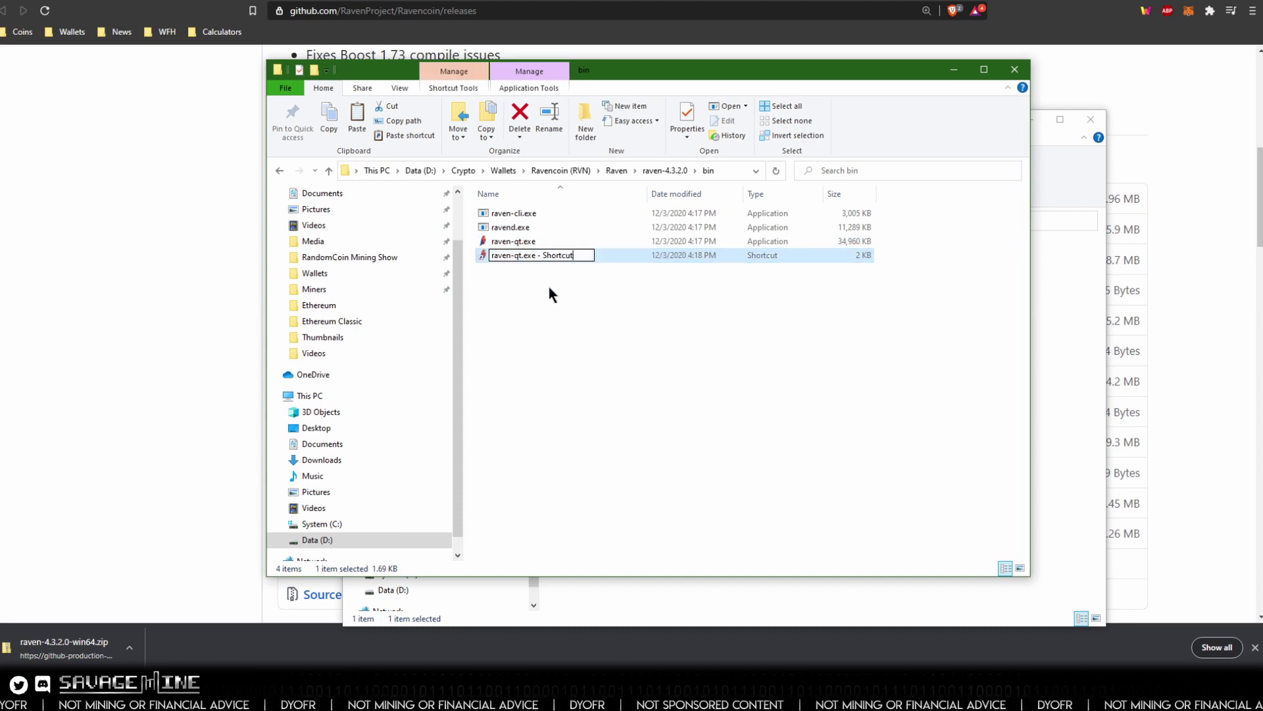
pyautogui.press('BackSpace')
pyautogui.press('BackSpace')
pyautogui.press('BackSpace')
pyautogui.press('BackSpace')
pyautogui.press('BackSpace')
pyautogui.press('BackSpace')
pyautogui.press('BackSpace')
pyautogui.press('BackSpace')
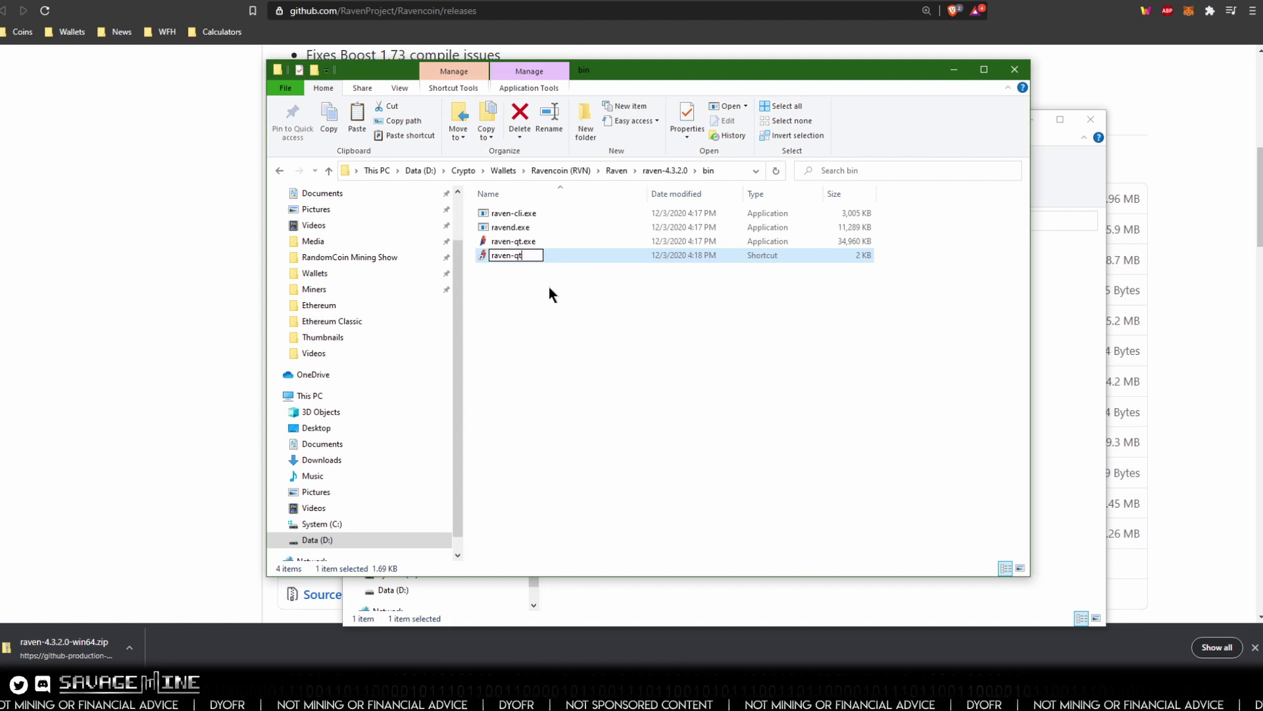
pyautogui.press('Return')
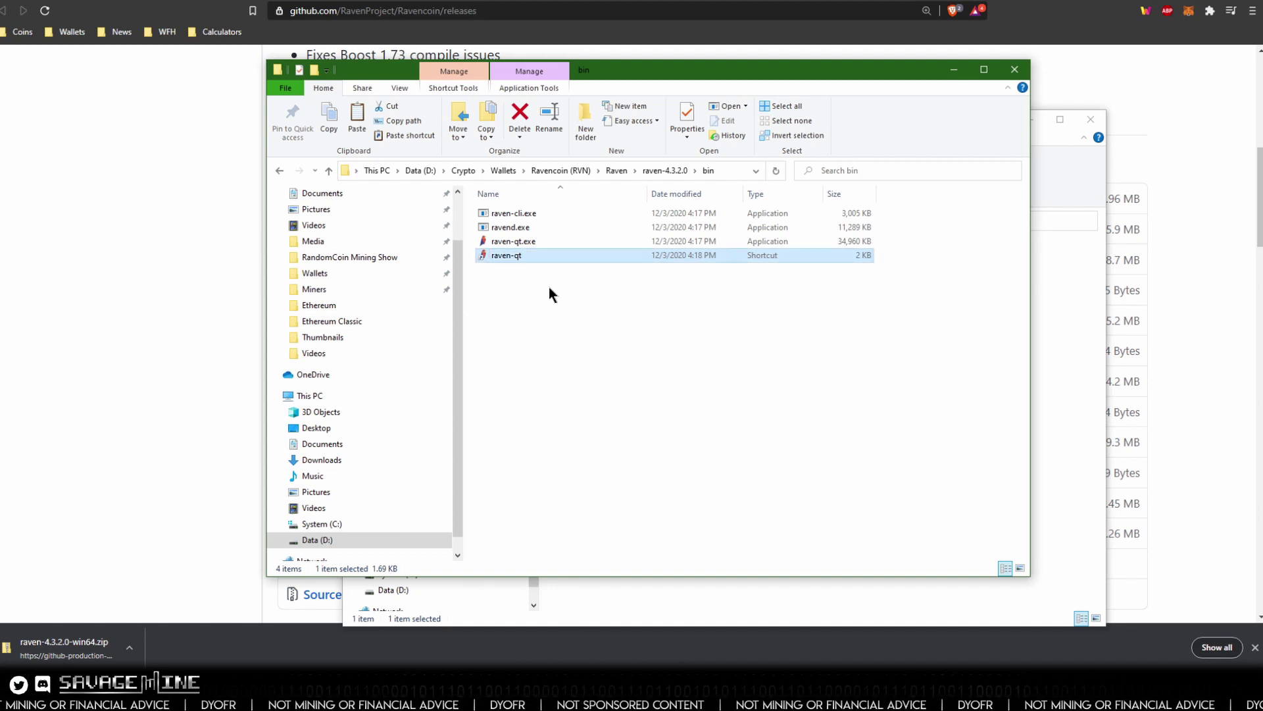
# - Copy the raven-qt shortcut from the bin folder into the Raven folder of Ravencoin (RVN)
pyautogui.rightClick(517, 258)
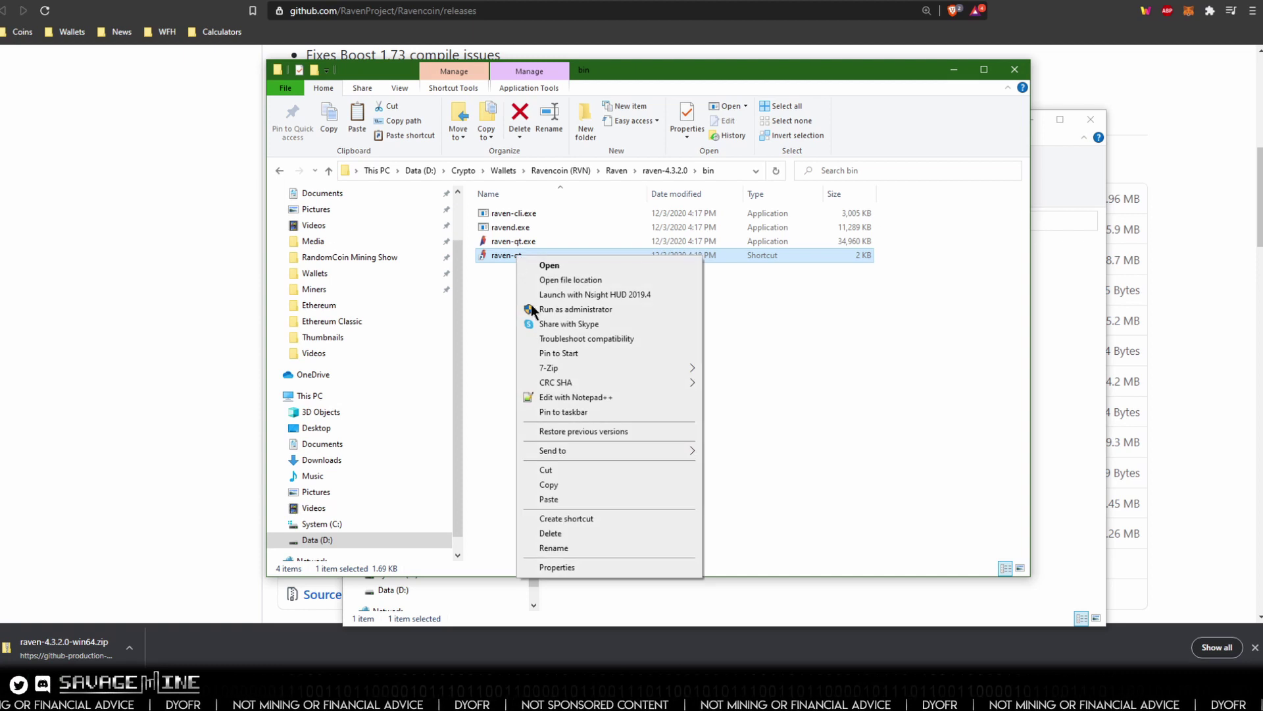
pyautogui.click(566, 485)
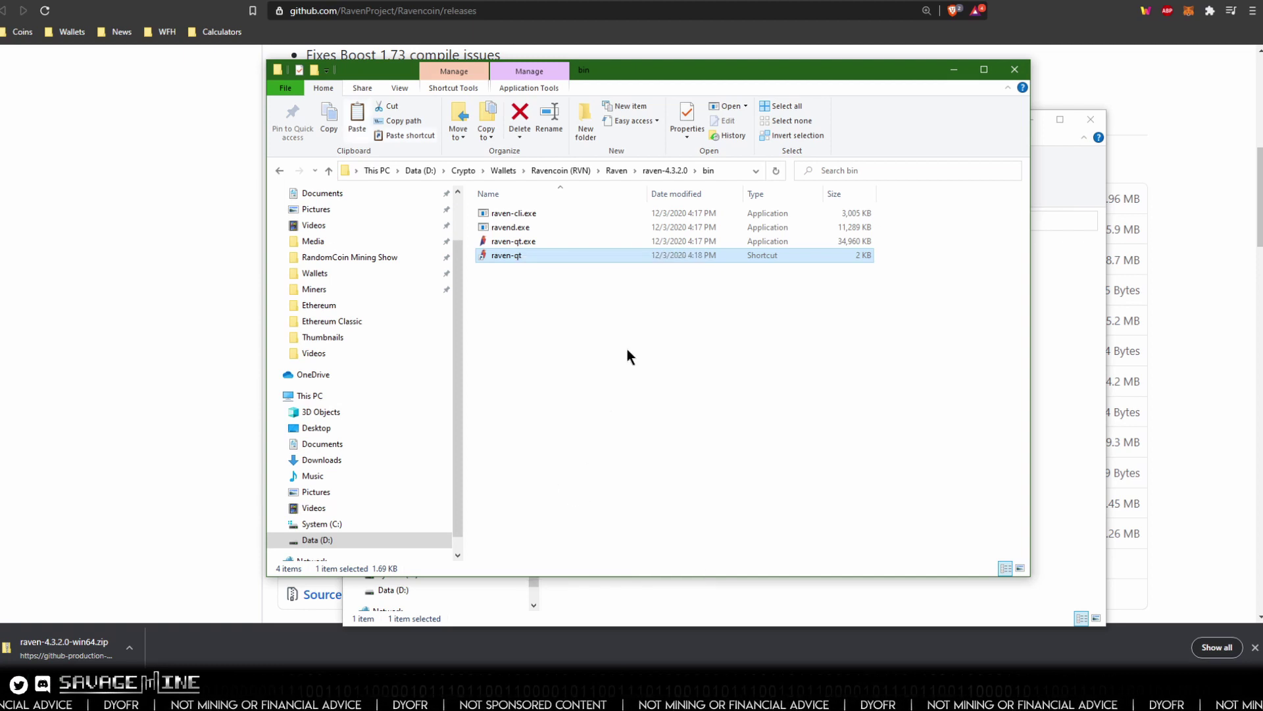
pyautogui.click(577, 171)
pyautogui.doubleClick(501, 326)
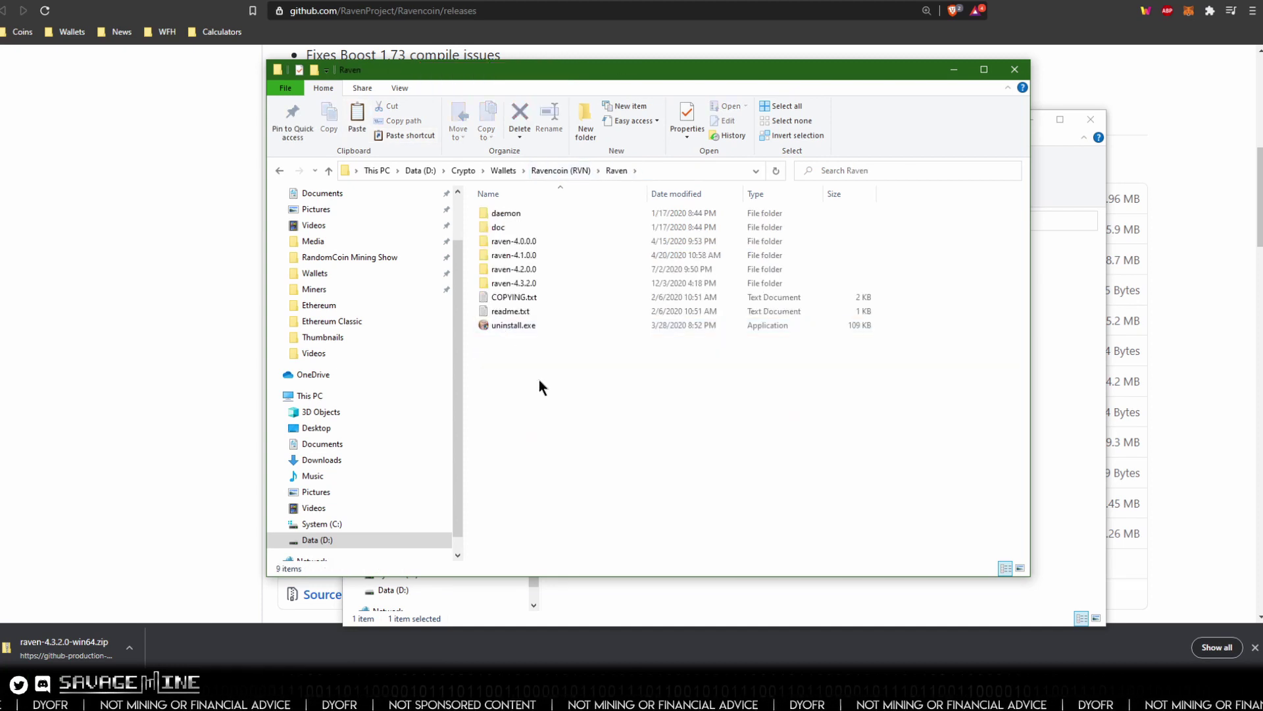
pyautogui.rightClick(552, 392)
pyautogui.click(609, 485)
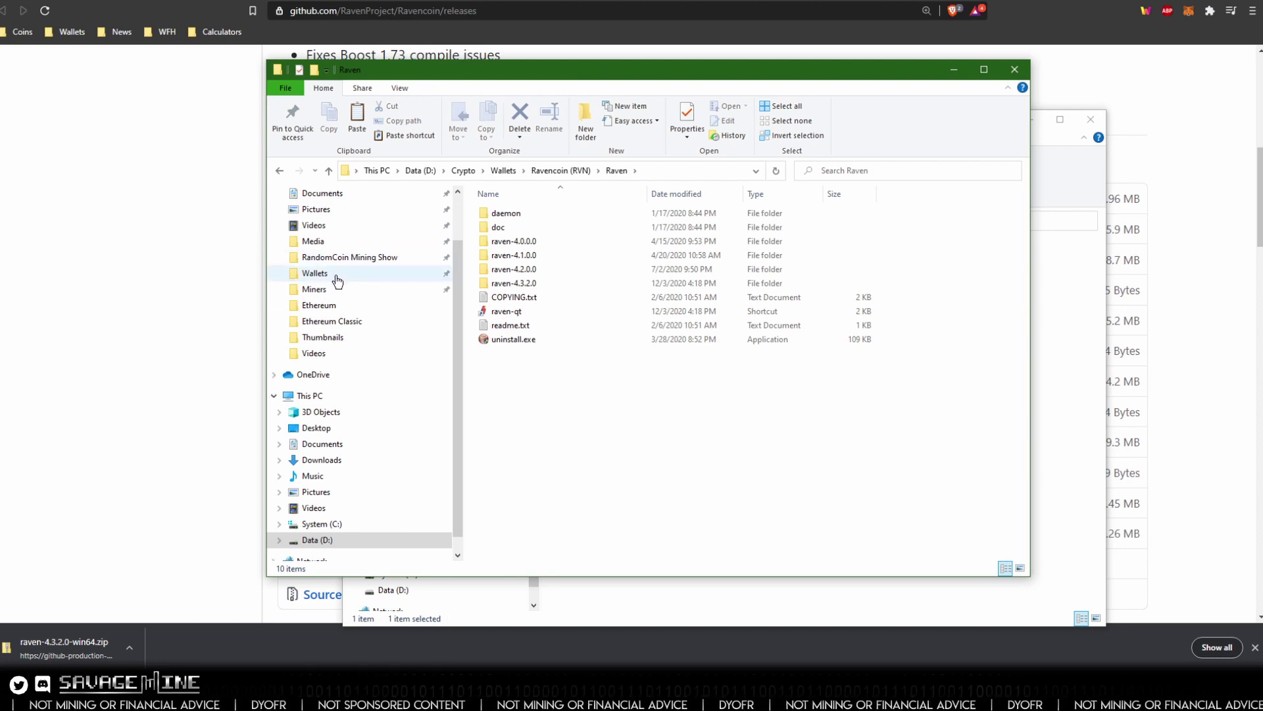
# - Place a copy of the raven-qt shortcut in the Wallet Shortcuts folder on the Desktop
pyautogui.scroll(2, 338, 282)
pyautogui.click(323, 221)
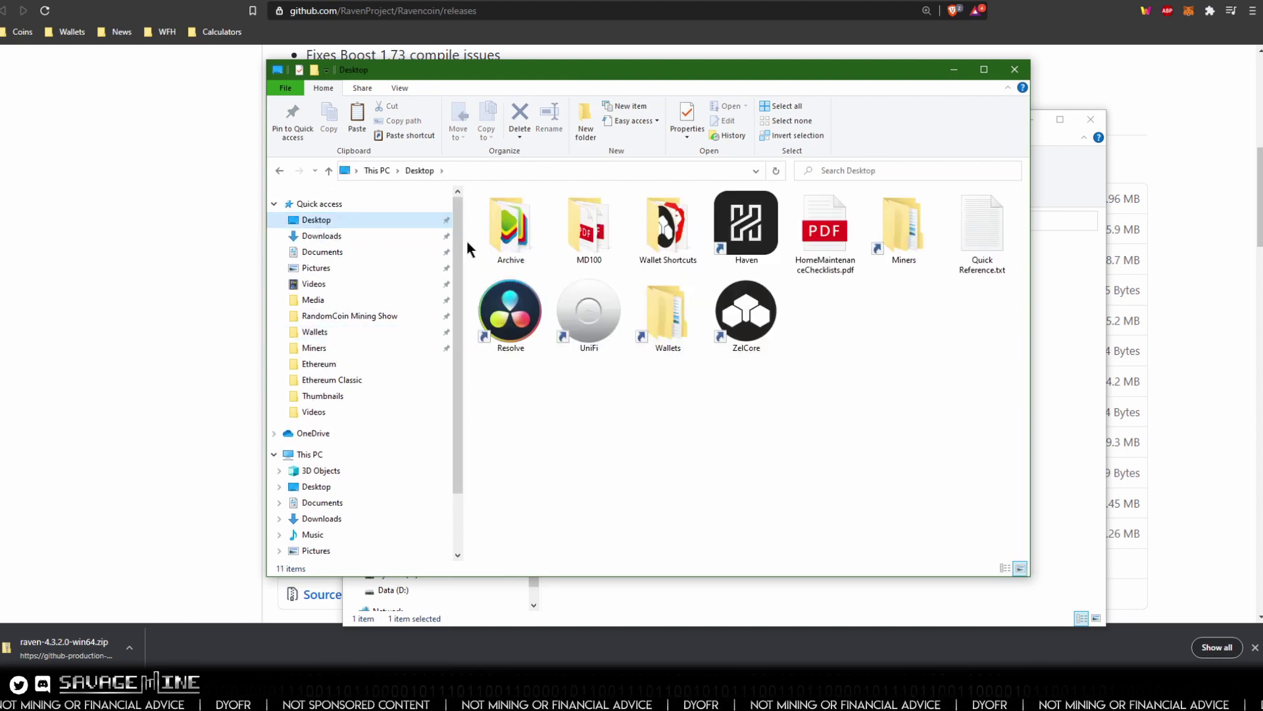
pyautogui.doubleClick(668, 227)
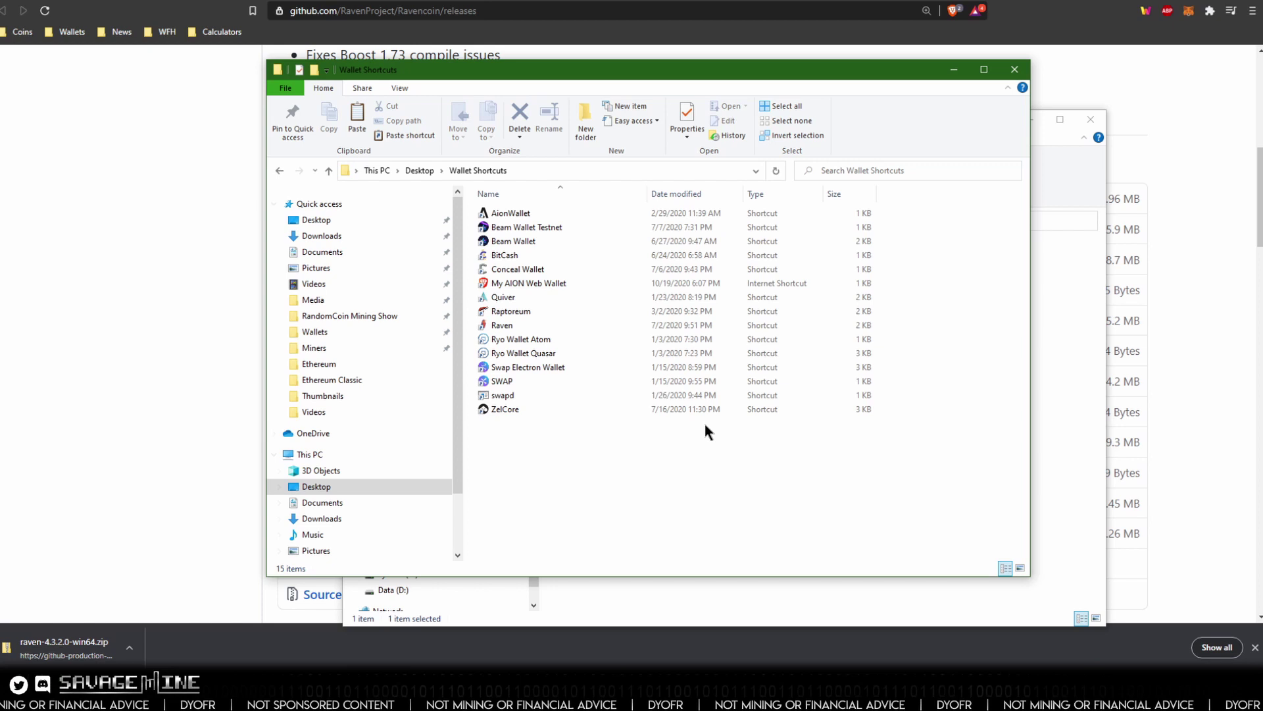
pyautogui.rightClick(511, 463)
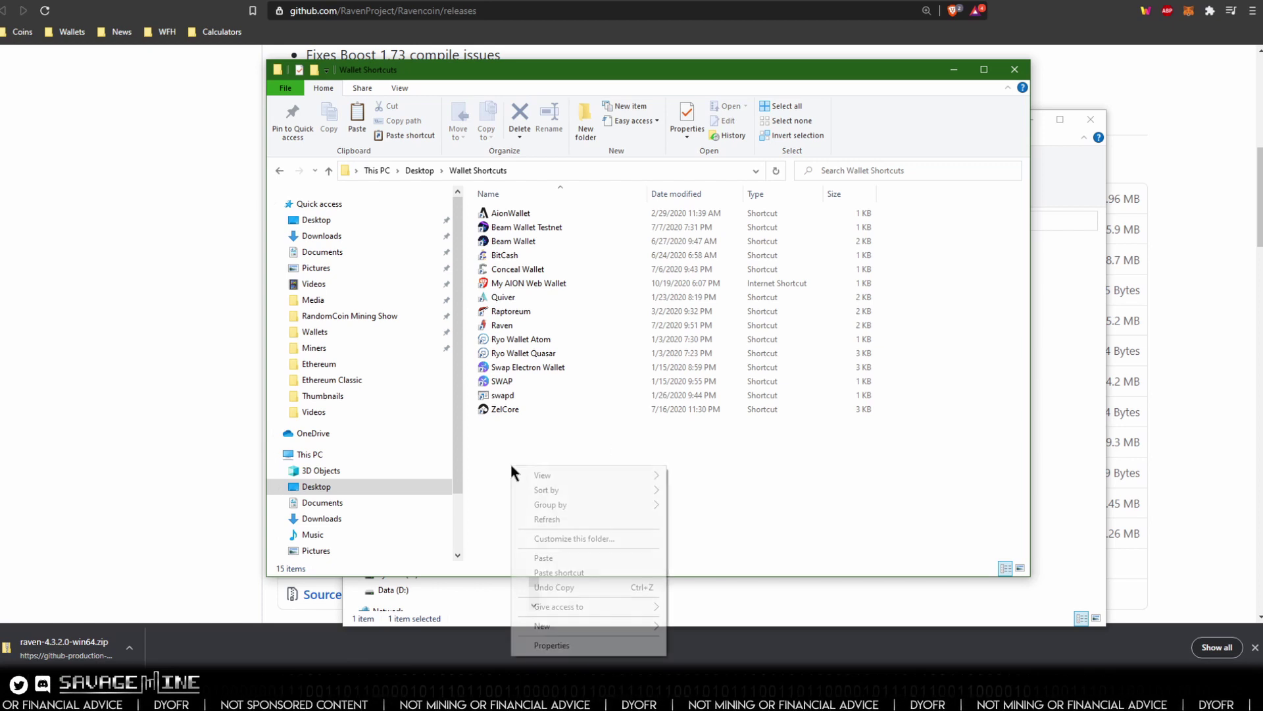
pyautogui.click(574, 568)
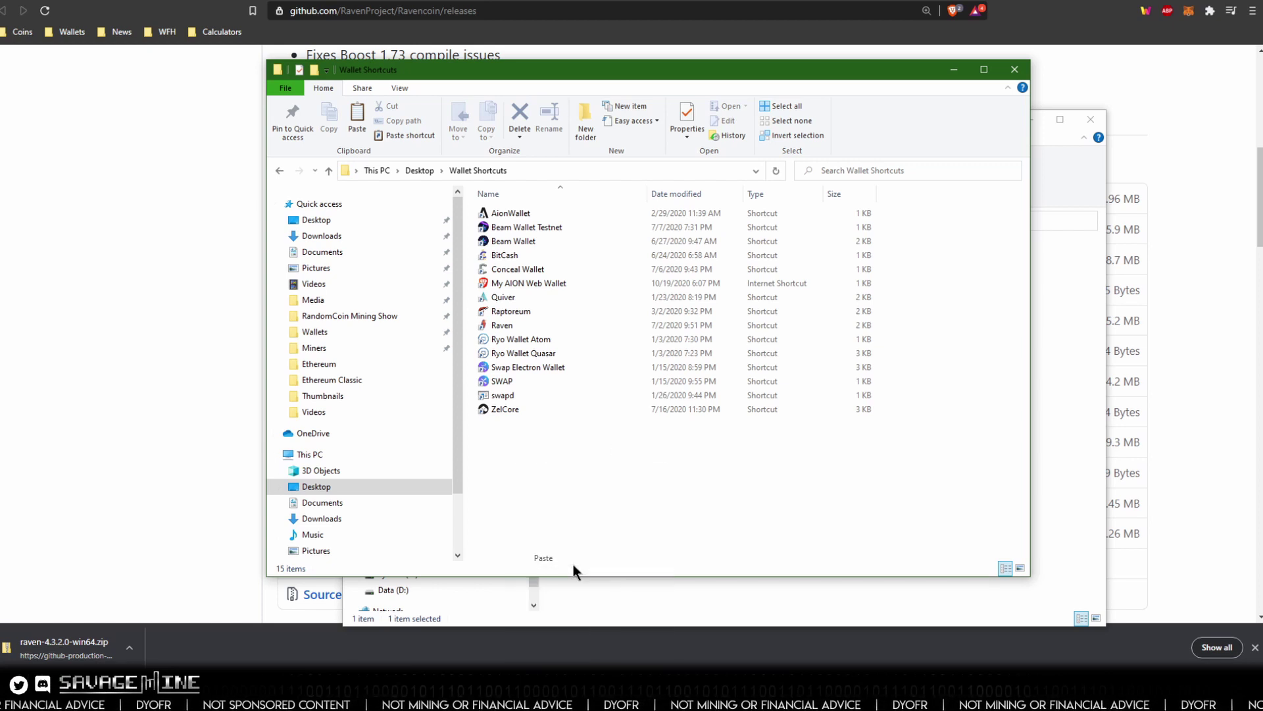
# - Delete the old Raven shortcut in Wallet Shortcuts and rename the raven-qt shortcut as Raven
pyautogui.rightClick(503, 325)
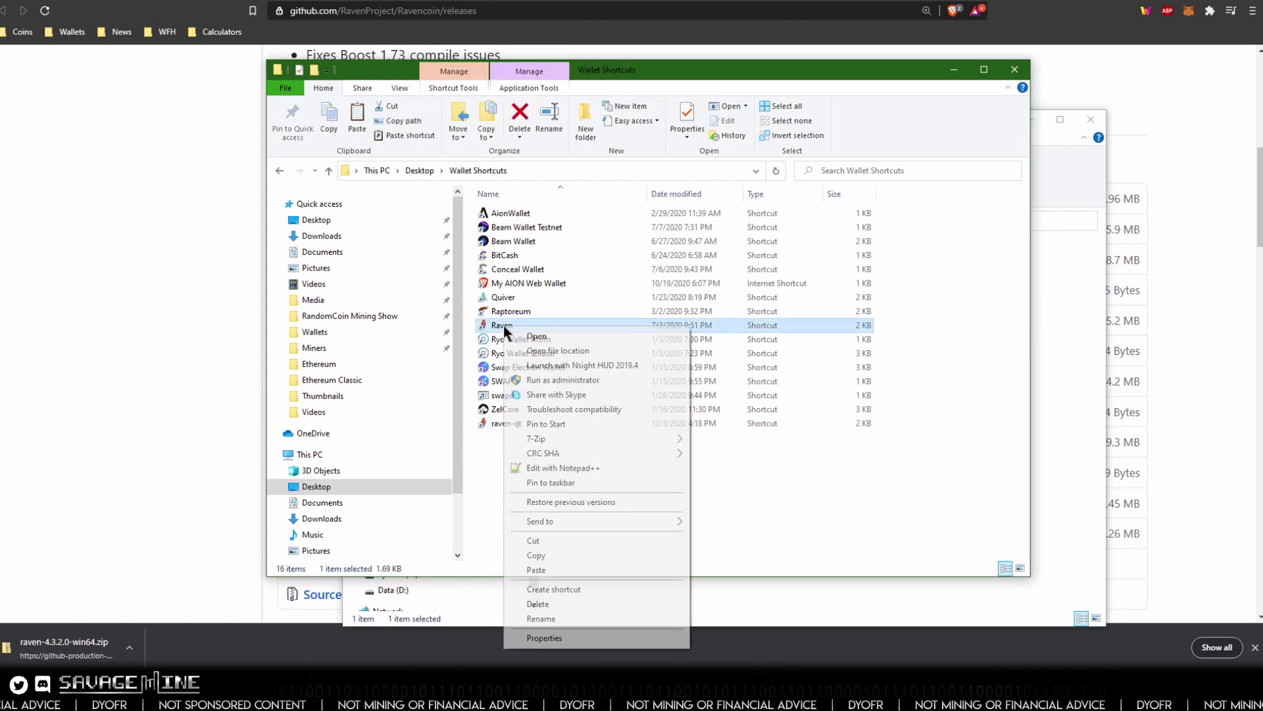
pyautogui.click(562, 603)
pyautogui.click(680, 388)
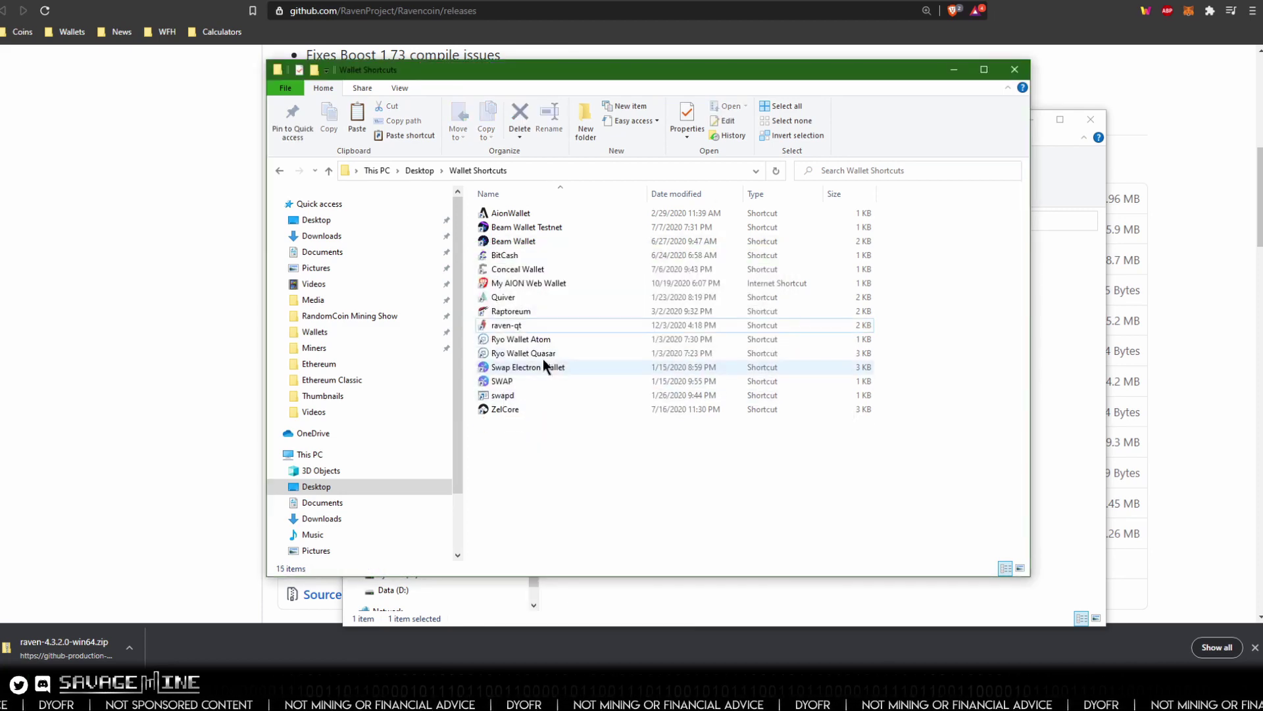
pyautogui.click(503, 325)
pyautogui.press('F2')
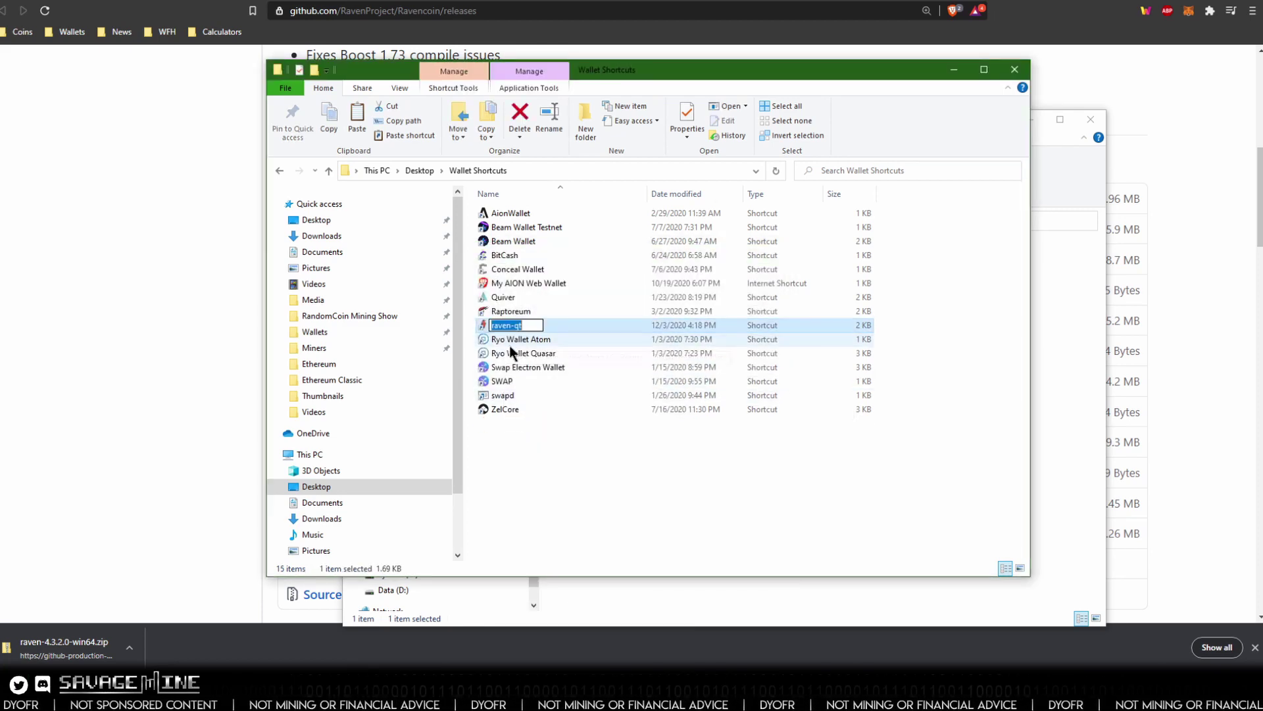
pyautogui.write('Raven')
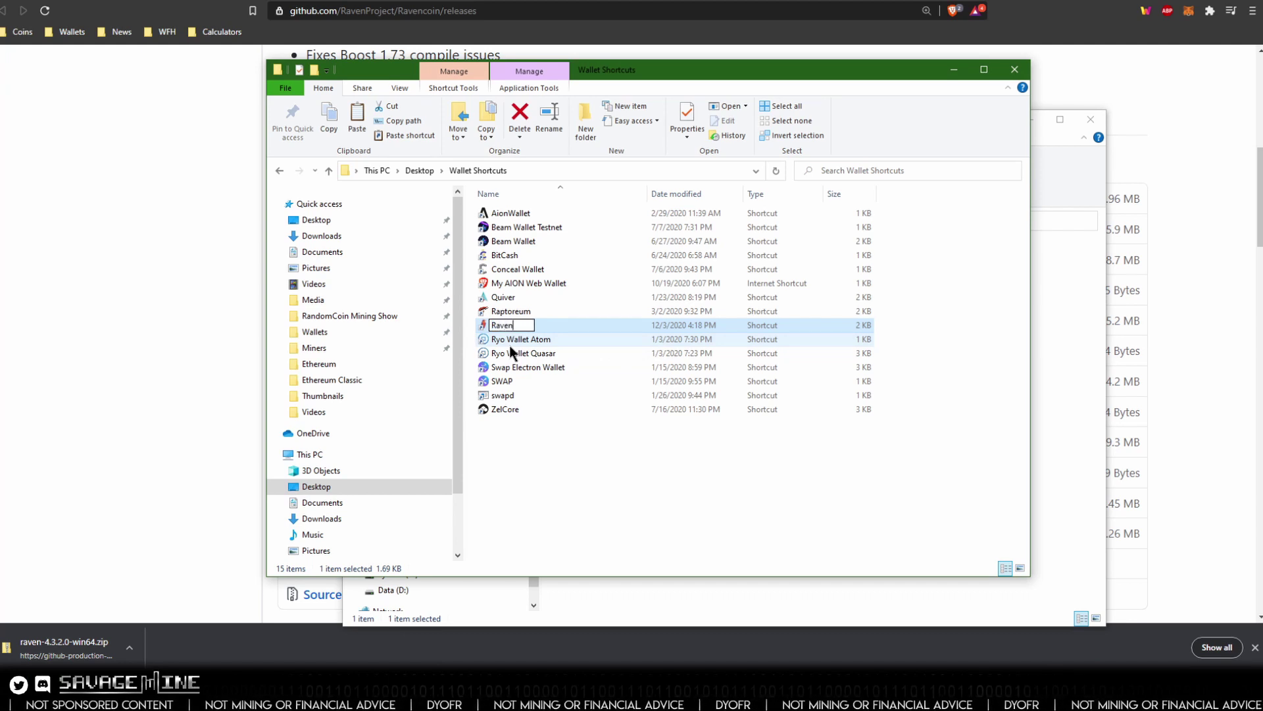
pyautogui.press('Return')
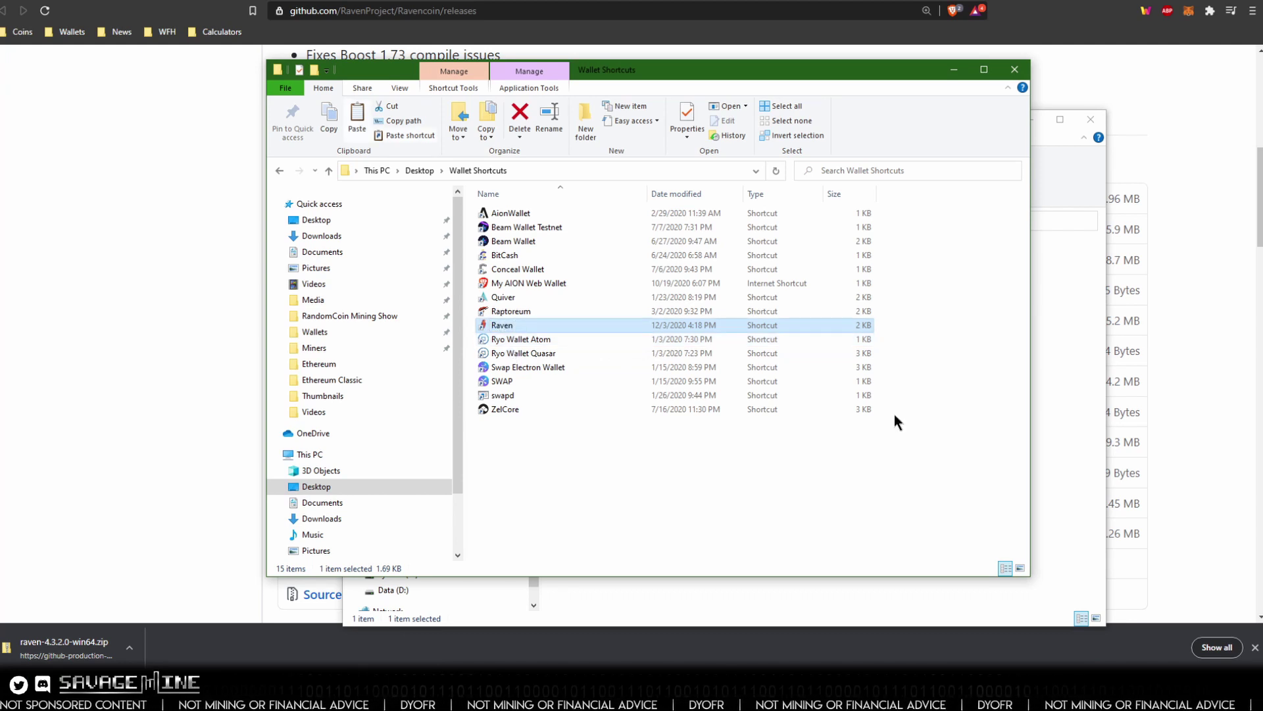
pyautogui.click(1054, 353)
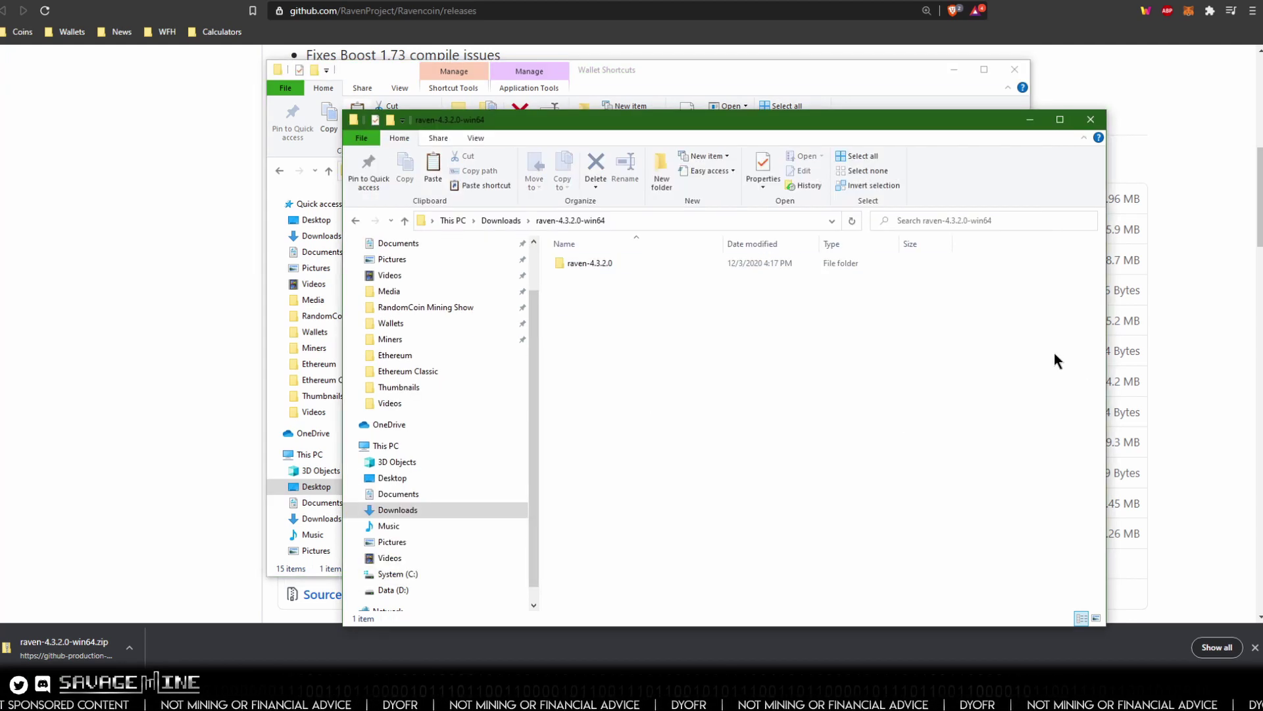
pyautogui.click(506, 222)
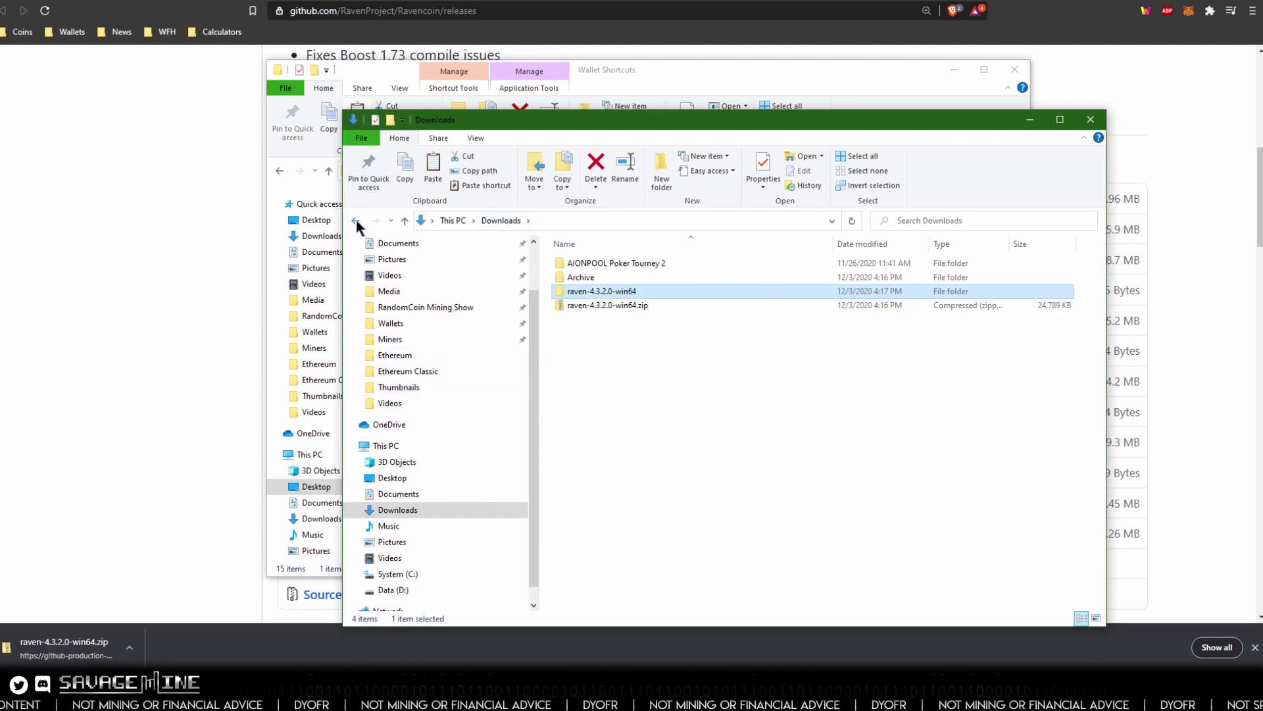
pyautogui.click(356, 222)
pyautogui.click(356, 221)
pyautogui.click(356, 222)
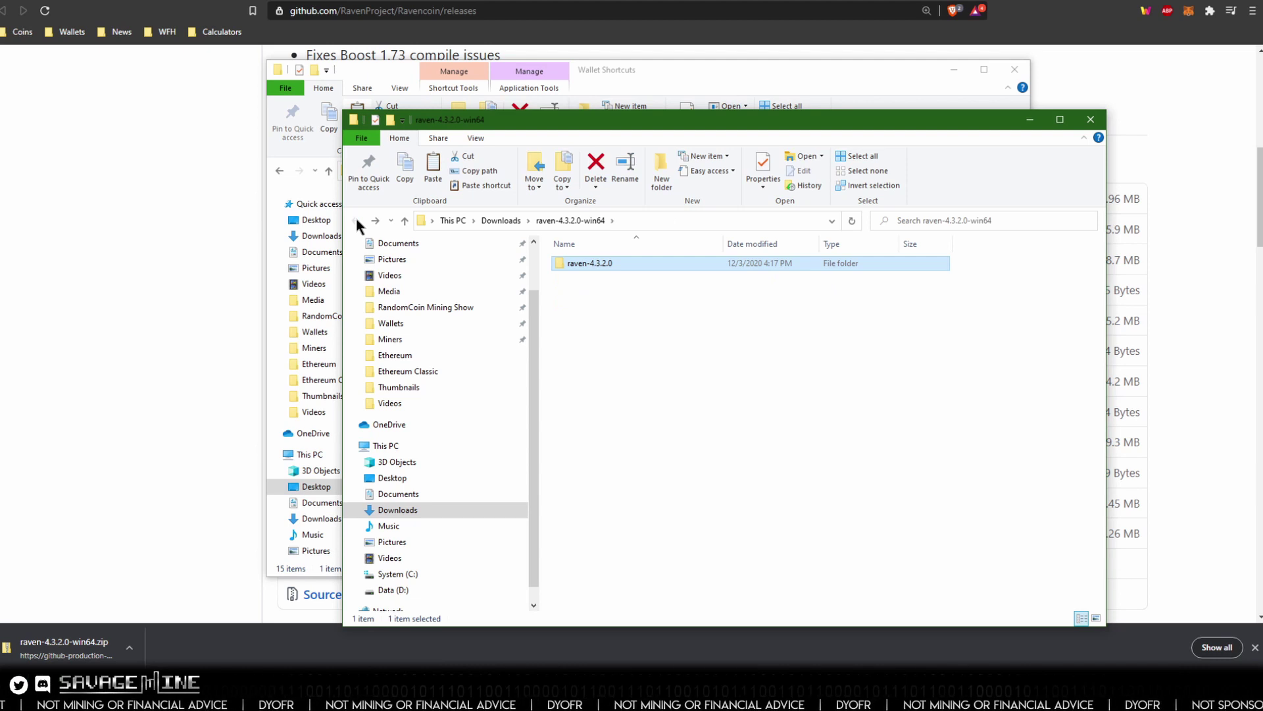
# - Copy wallet.dat, wallet-9RVN.dat and wallet-test.dat from the Ravencoin (RVN) folder
pyautogui.click(279, 171)
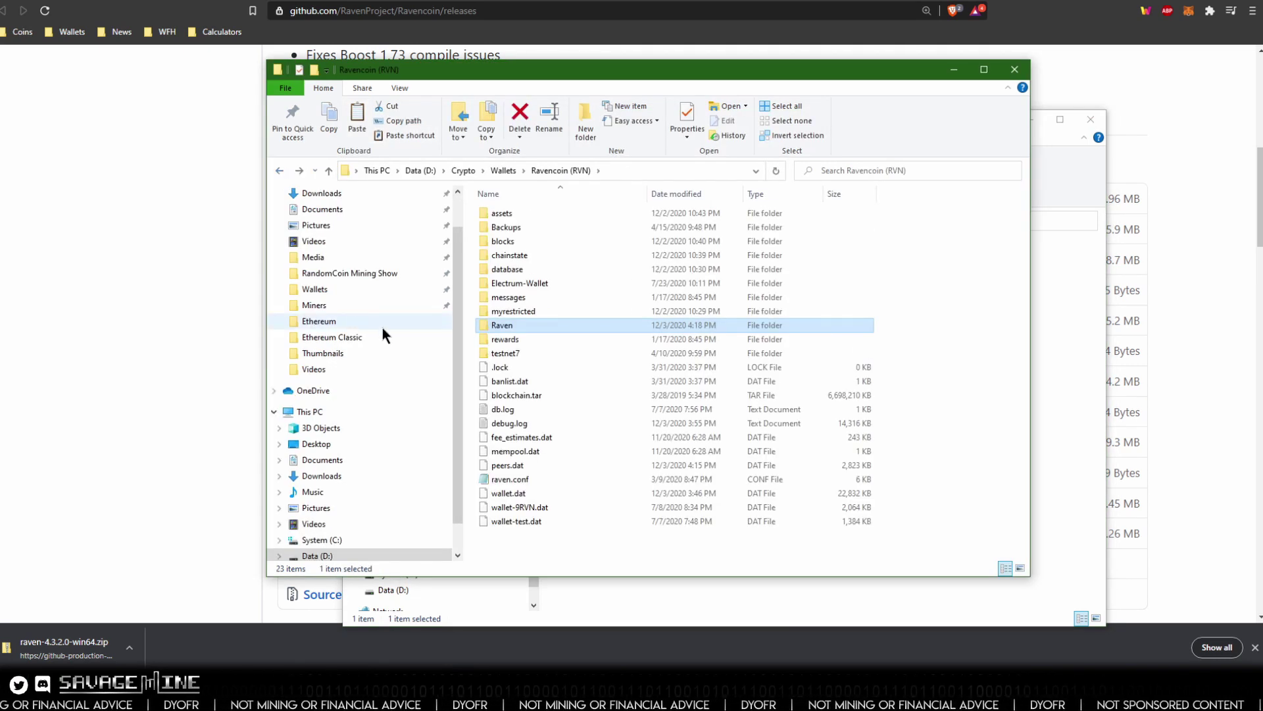
pyautogui.click(508, 494)
pyautogui.rightClick(508, 498)
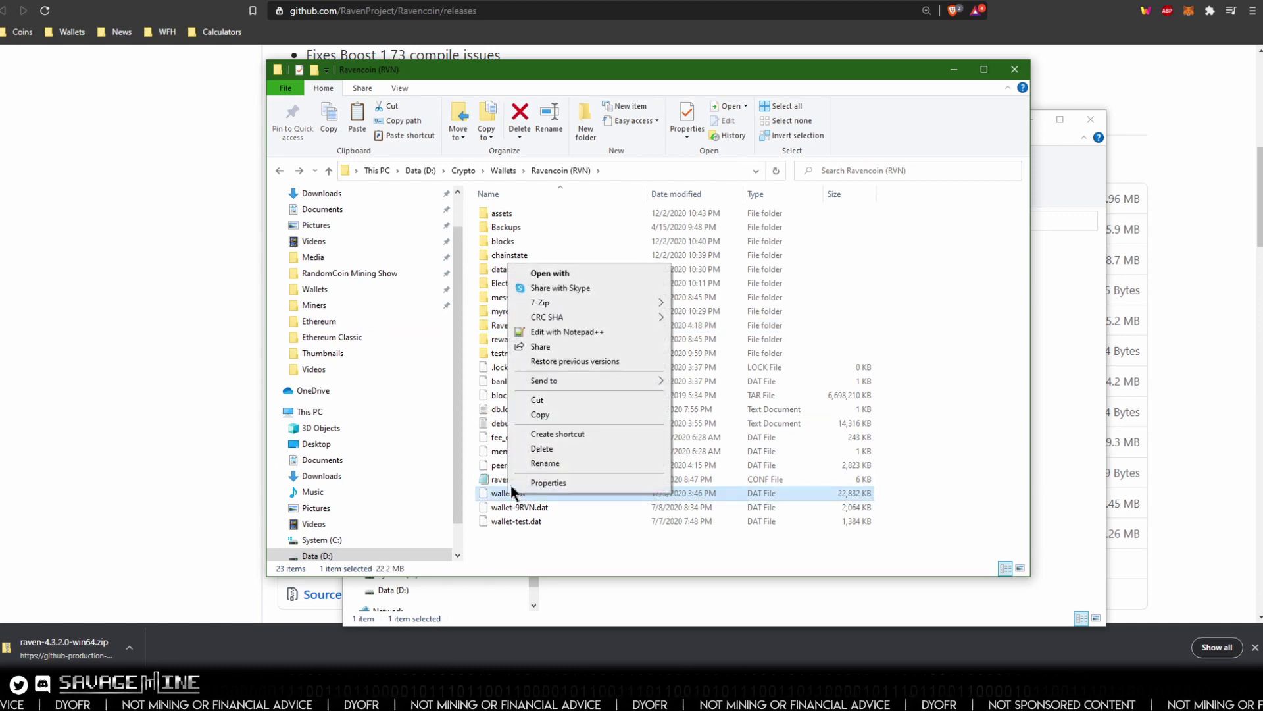
pyautogui.click(540, 417)
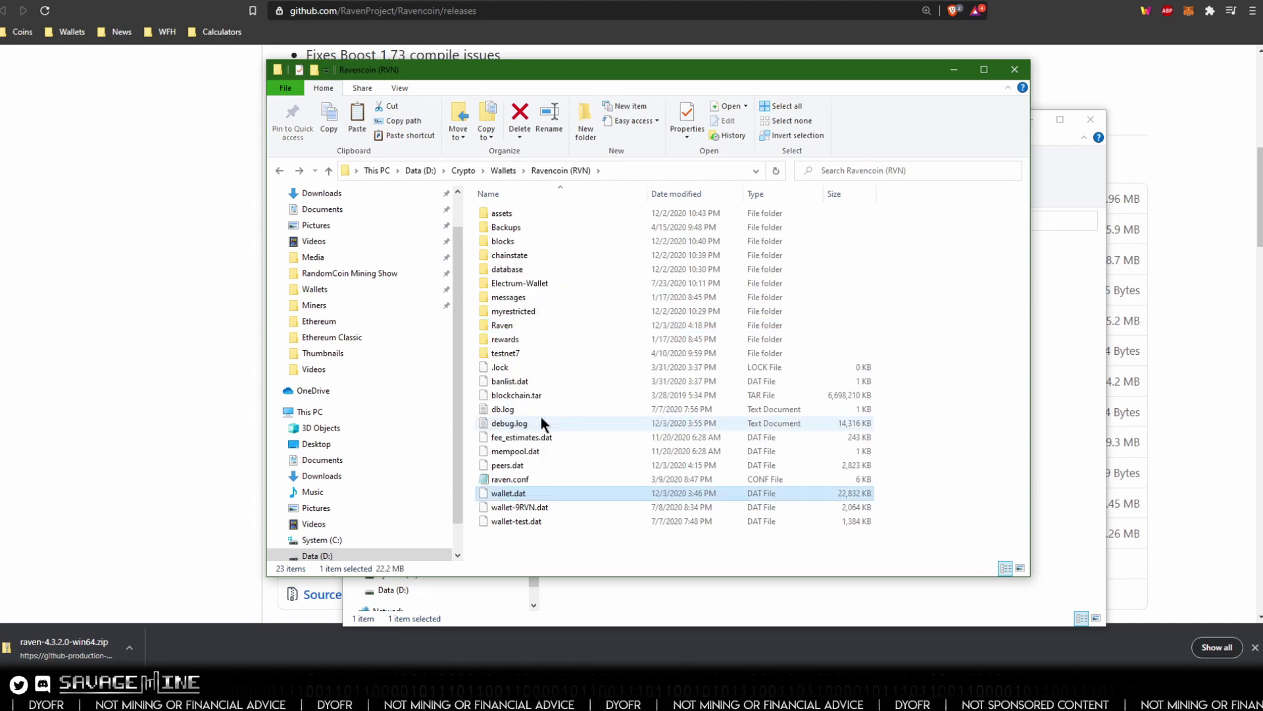
pyautogui.keyDown('shift'); pyautogui.click(520, 507); pyautogui.keyUp('shift')
pyautogui.keyDown('shift'); pyautogui.click(521, 521); pyautogui.keyUp('shift')
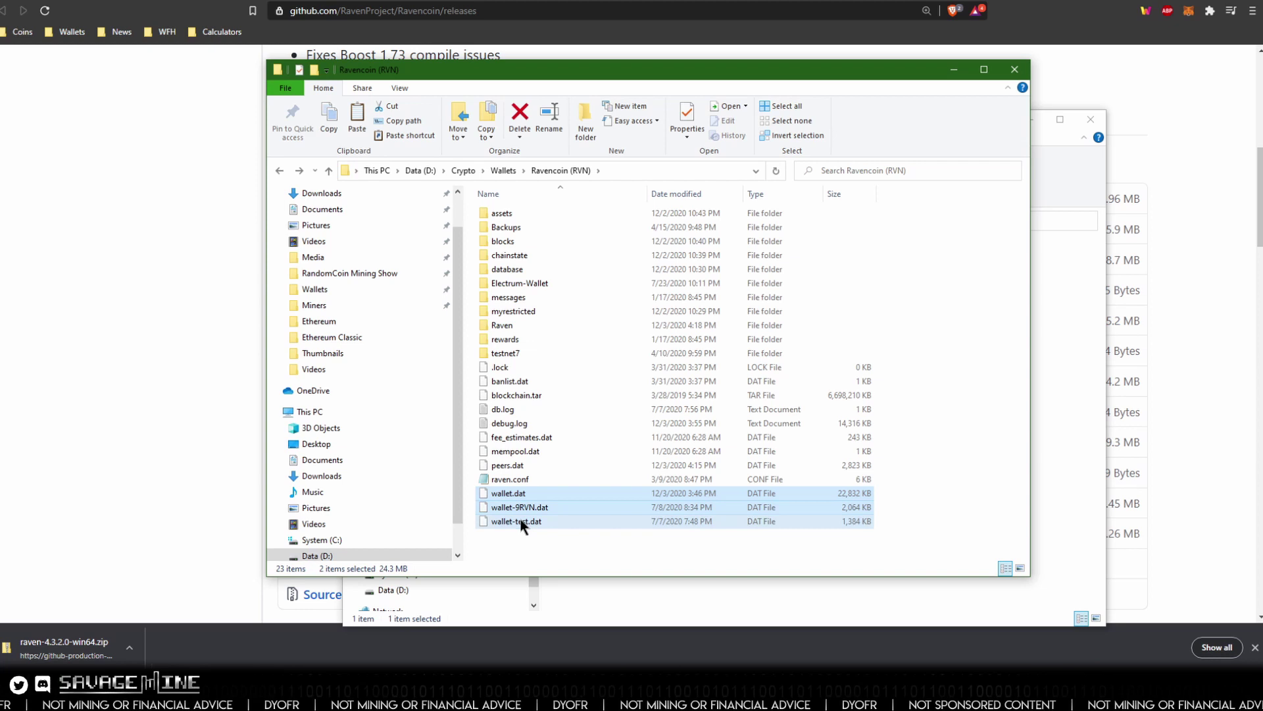
pyautogui.rightClick(524, 525)
pyautogui.click(558, 441)
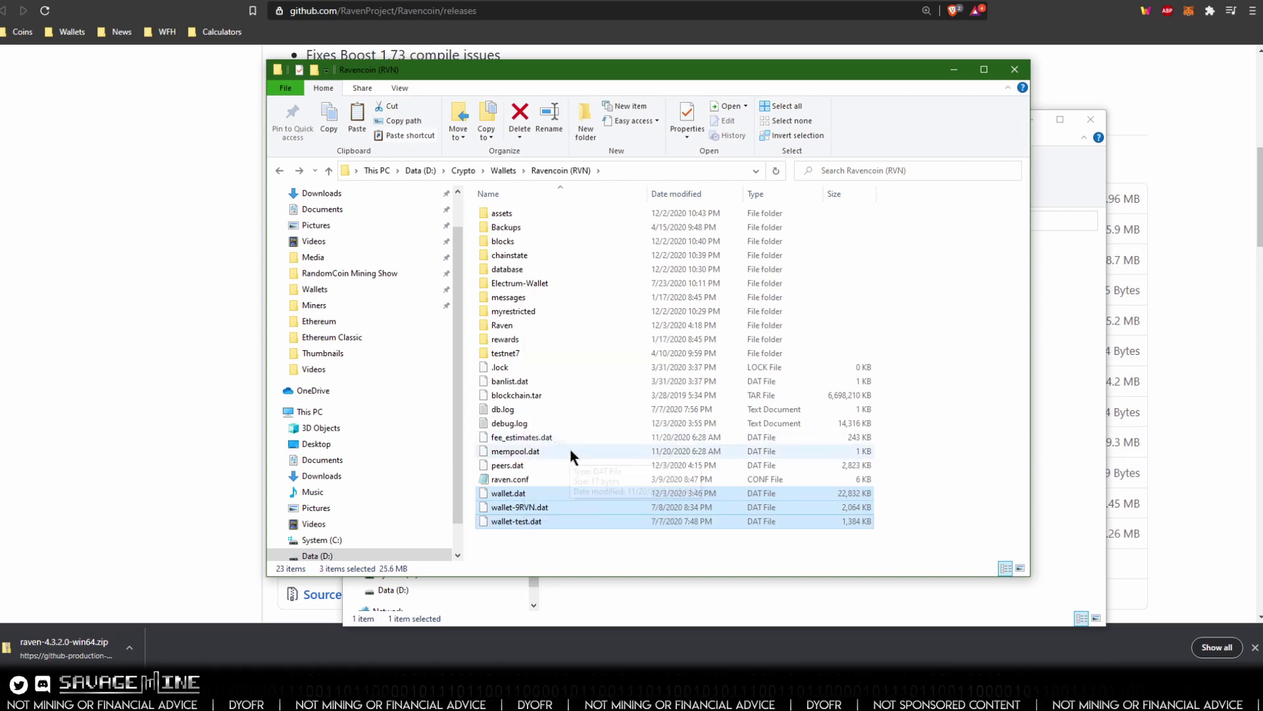
# - Create a new folder named 03DEC2020 inside the Backups folder of Ravencoin (RVN)
pyautogui.doubleClick(507, 229)
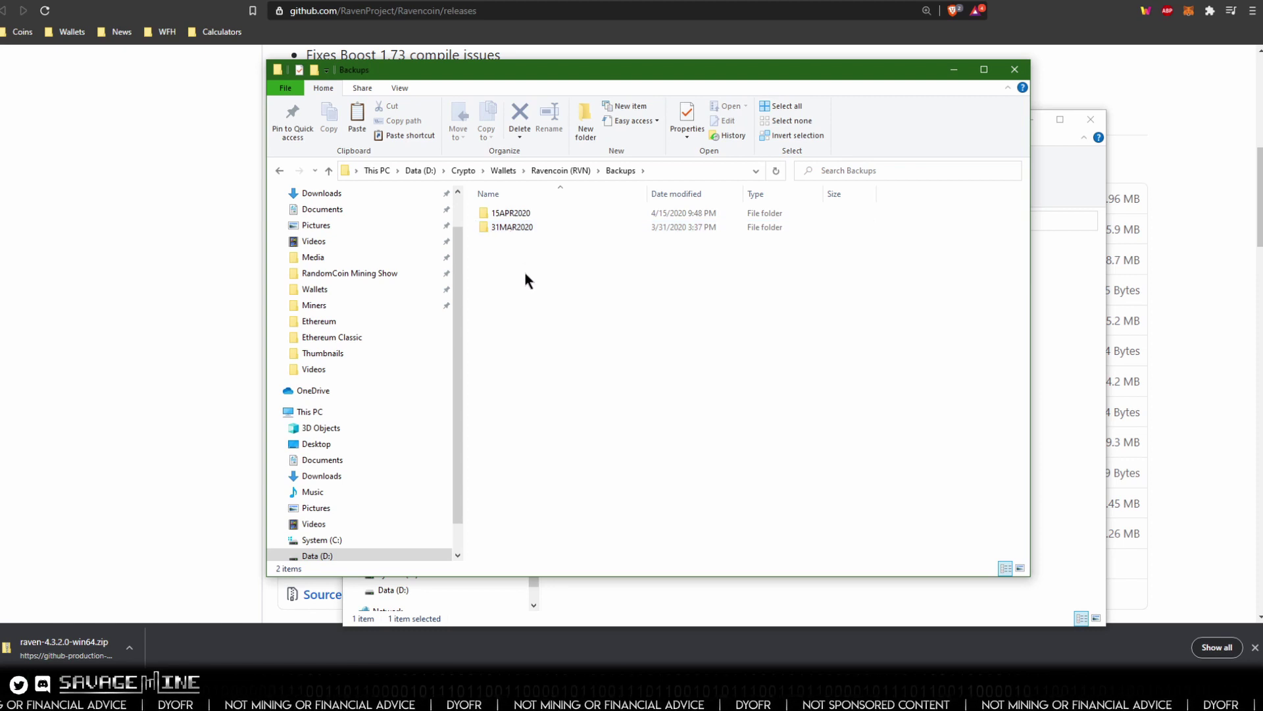
pyautogui.rightClick(524, 271)
pyautogui.moveTo(592, 434)
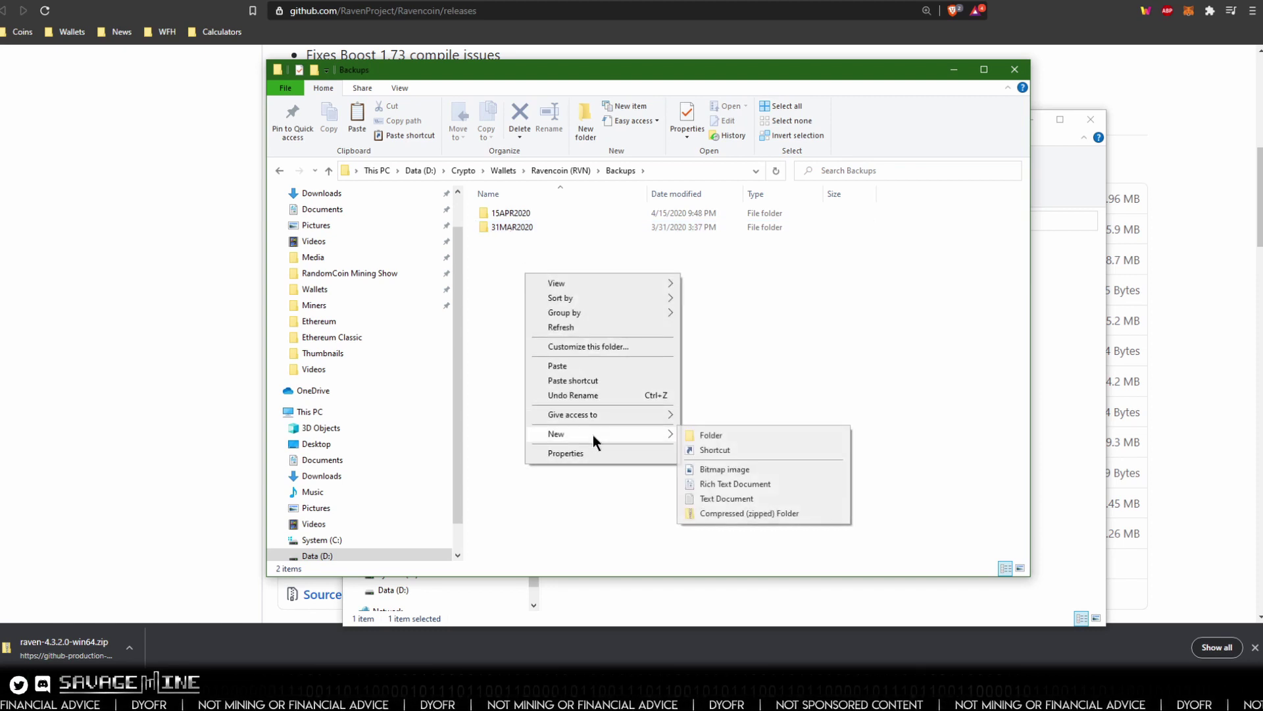
pyautogui.click(692, 437)
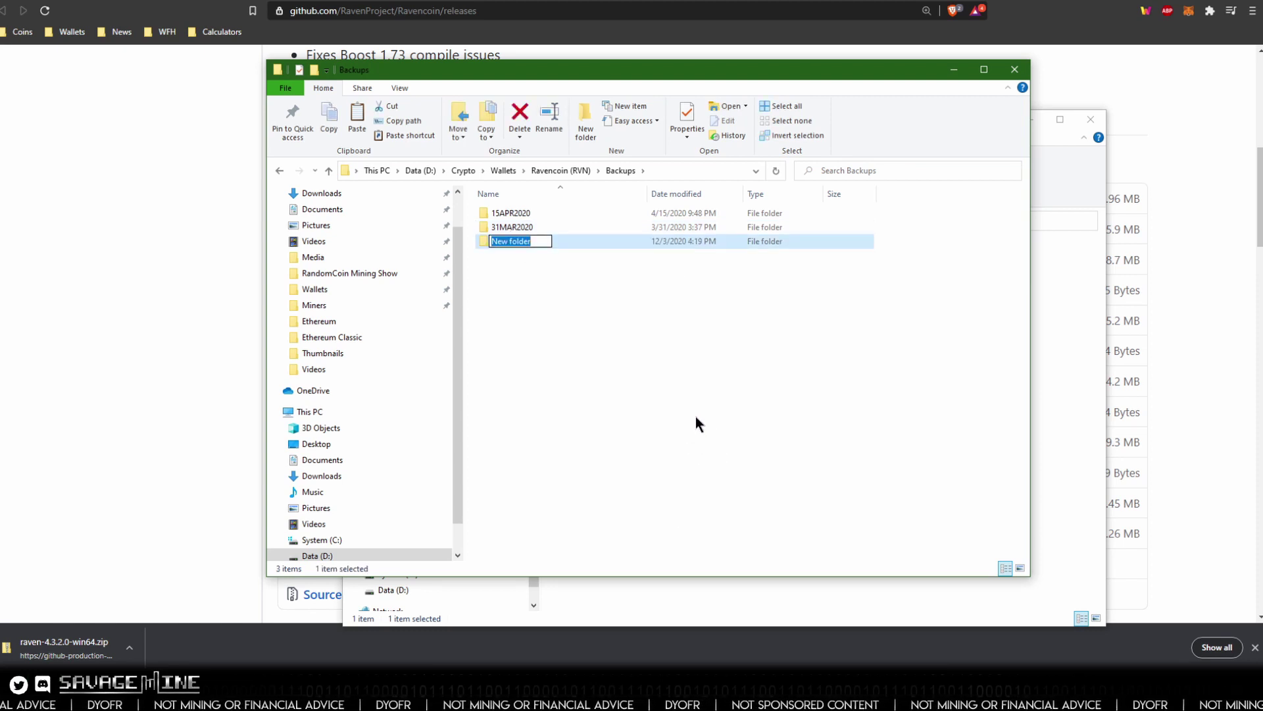
pyautogui.write('03DEC')
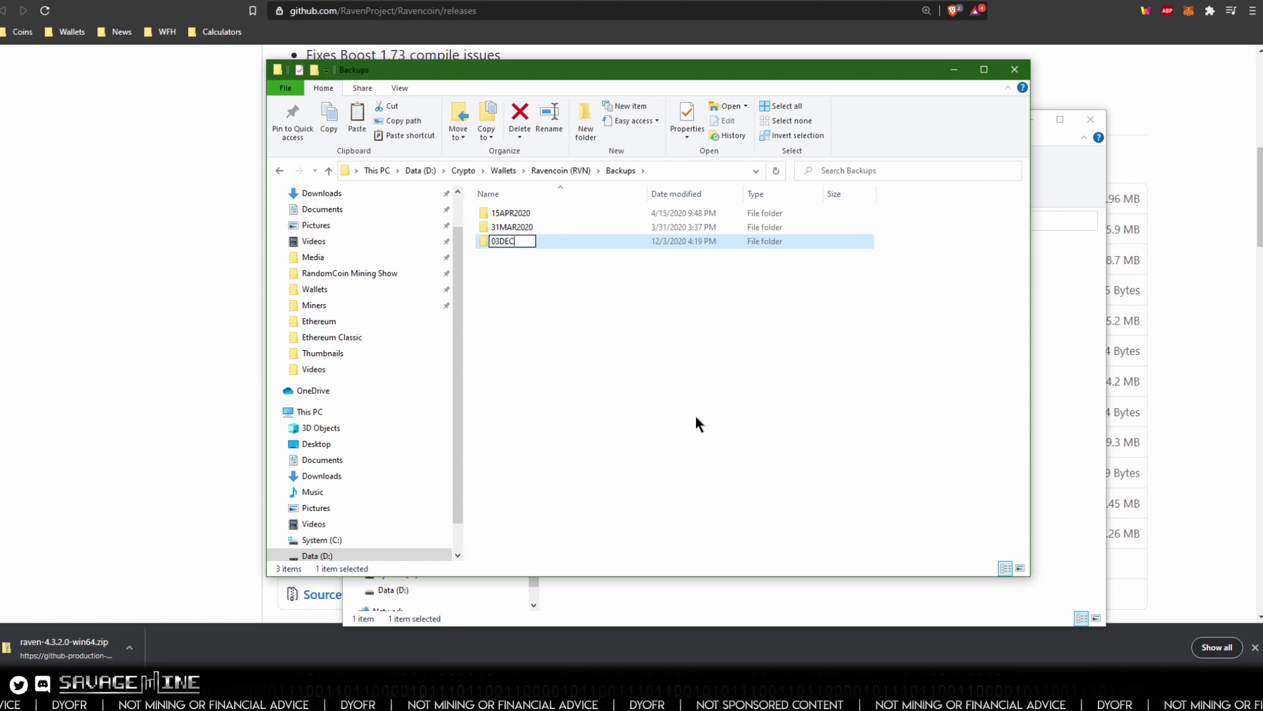
pyautogui.write('2020')
pyautogui.press('Return')
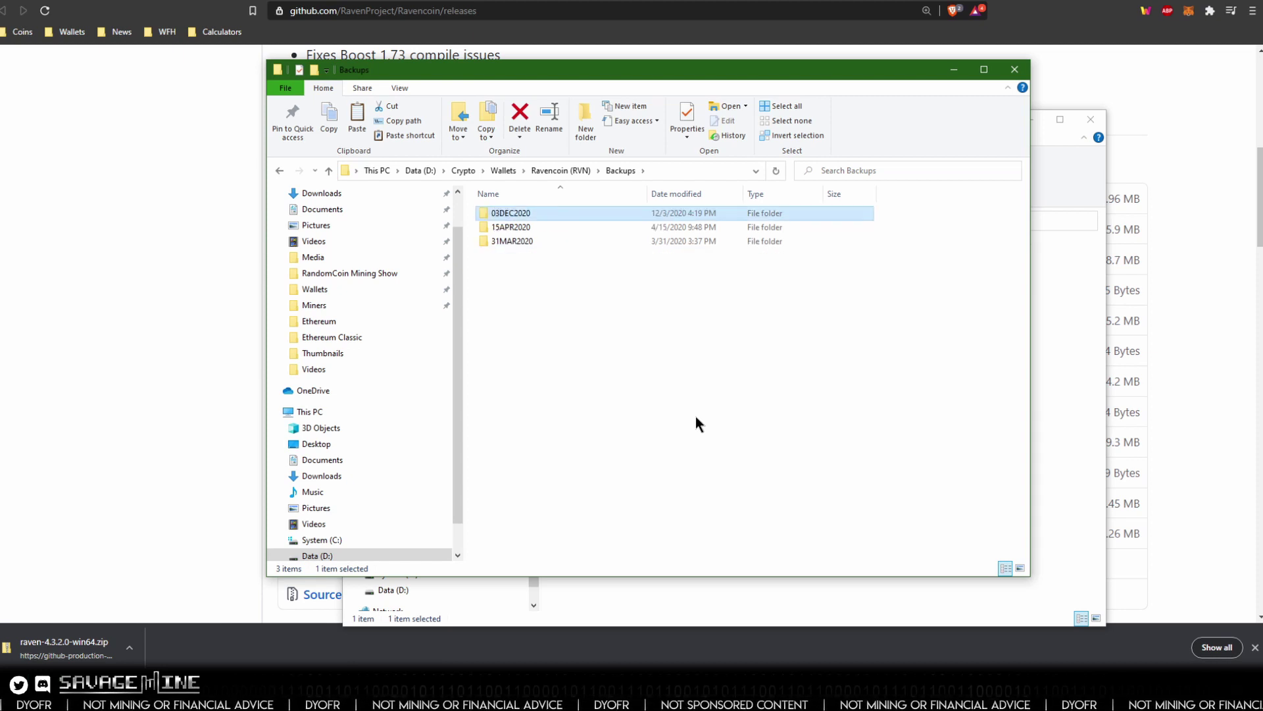
# - Paste the three copied wallet files into the 03DEC2020 backup folder
pyautogui.doubleClick(517, 212)
pyautogui.rightClick(525, 243)
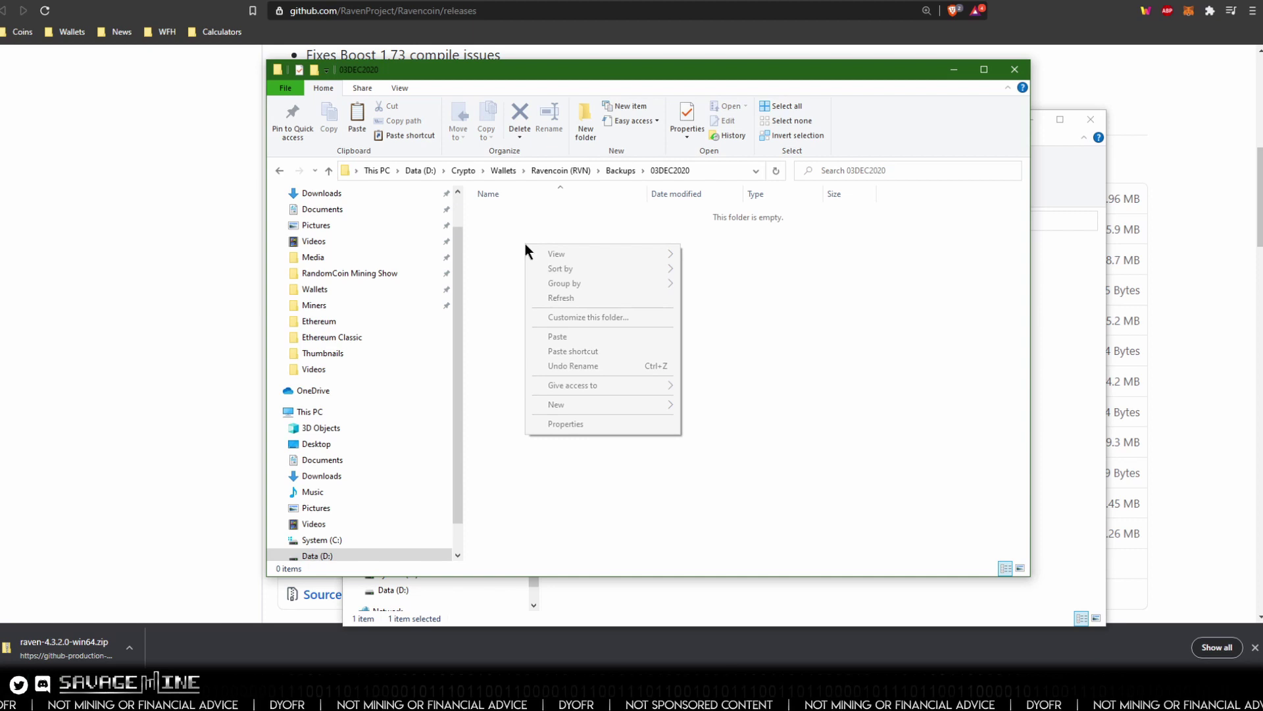
pyautogui.click(575, 338)
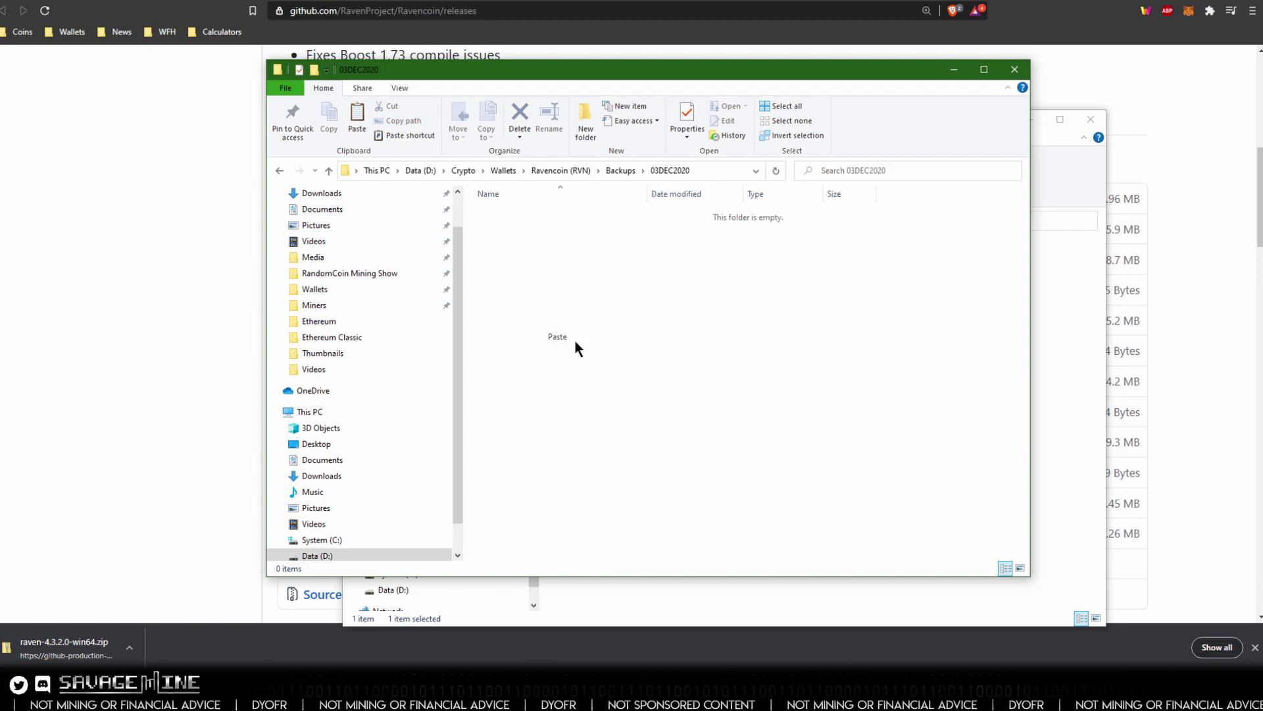
pyautogui.click(617, 352)
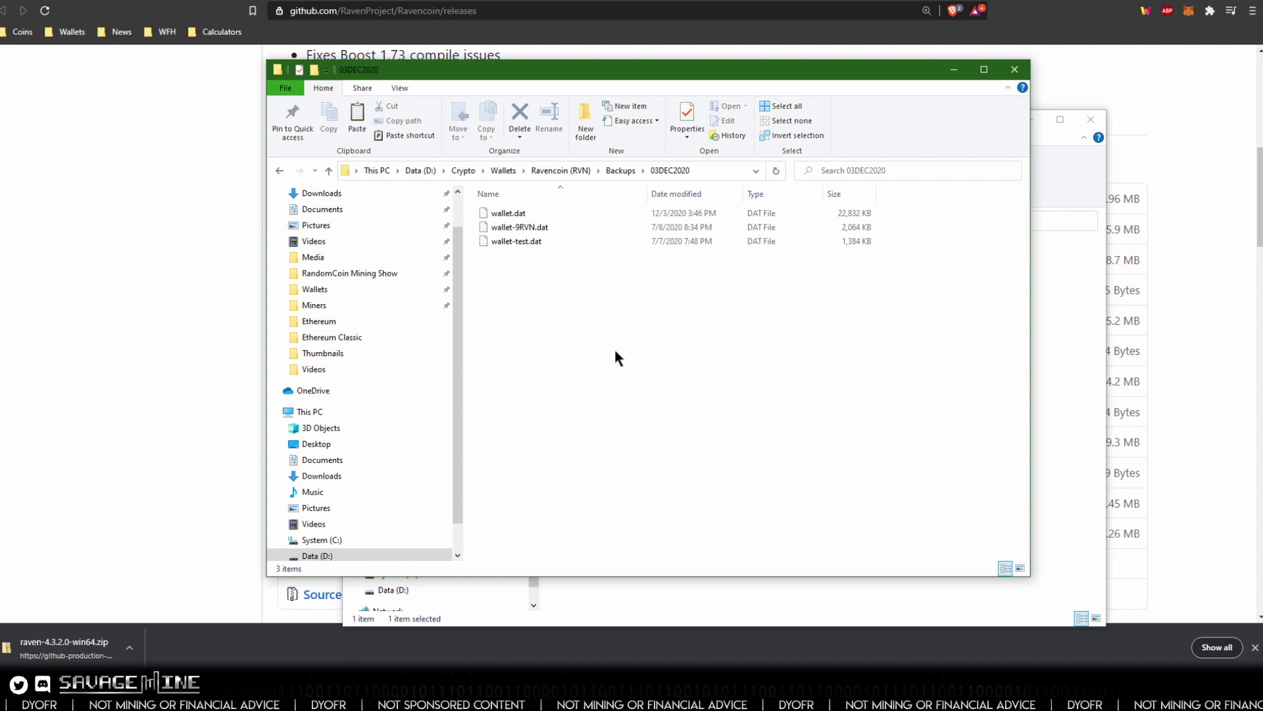
# - Go back to the Ravencoin (RVN) folder and open the bin folder of raven-4.3.2.0 inside Raven
pyautogui.click(329, 171)
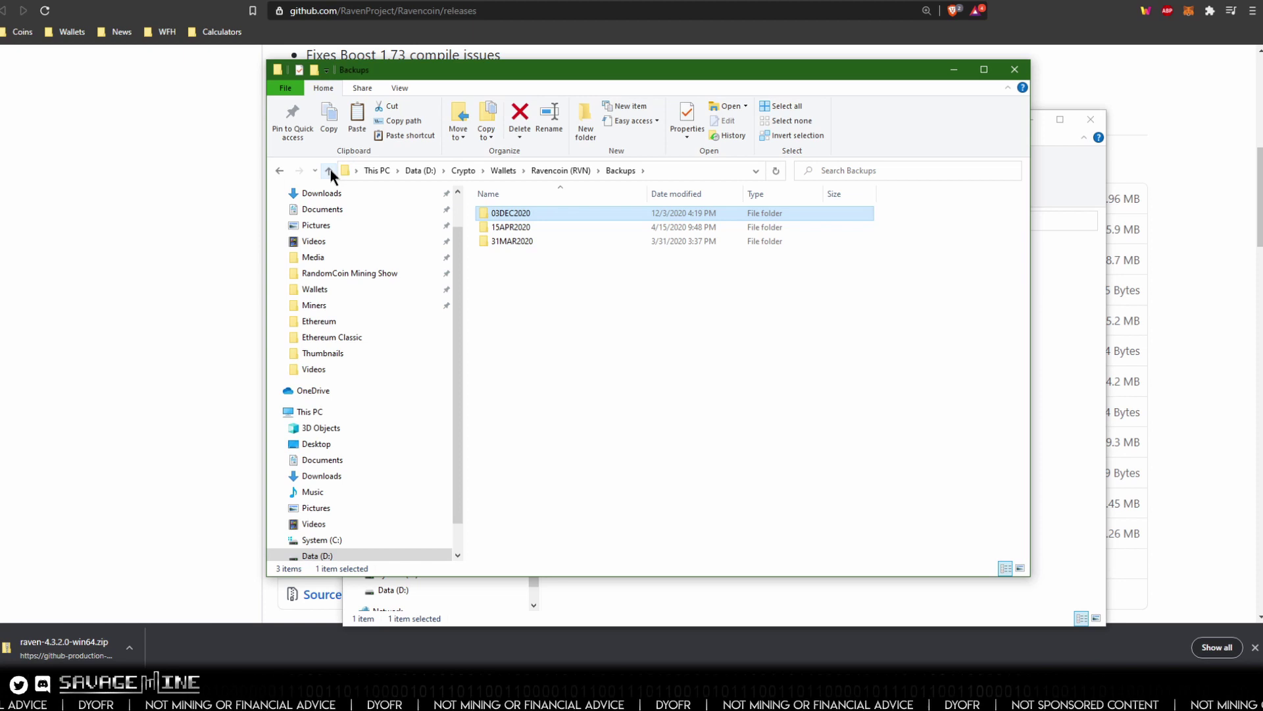
pyautogui.click(329, 170)
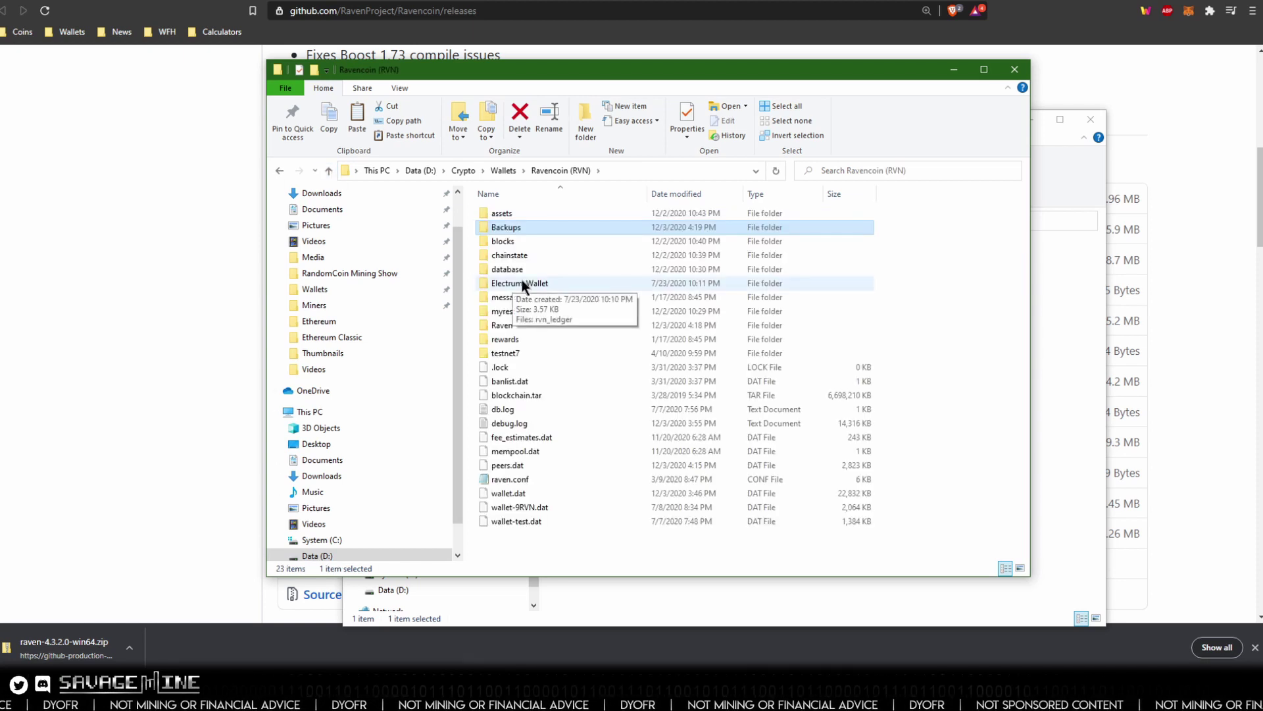
pyautogui.doubleClick(504, 325)
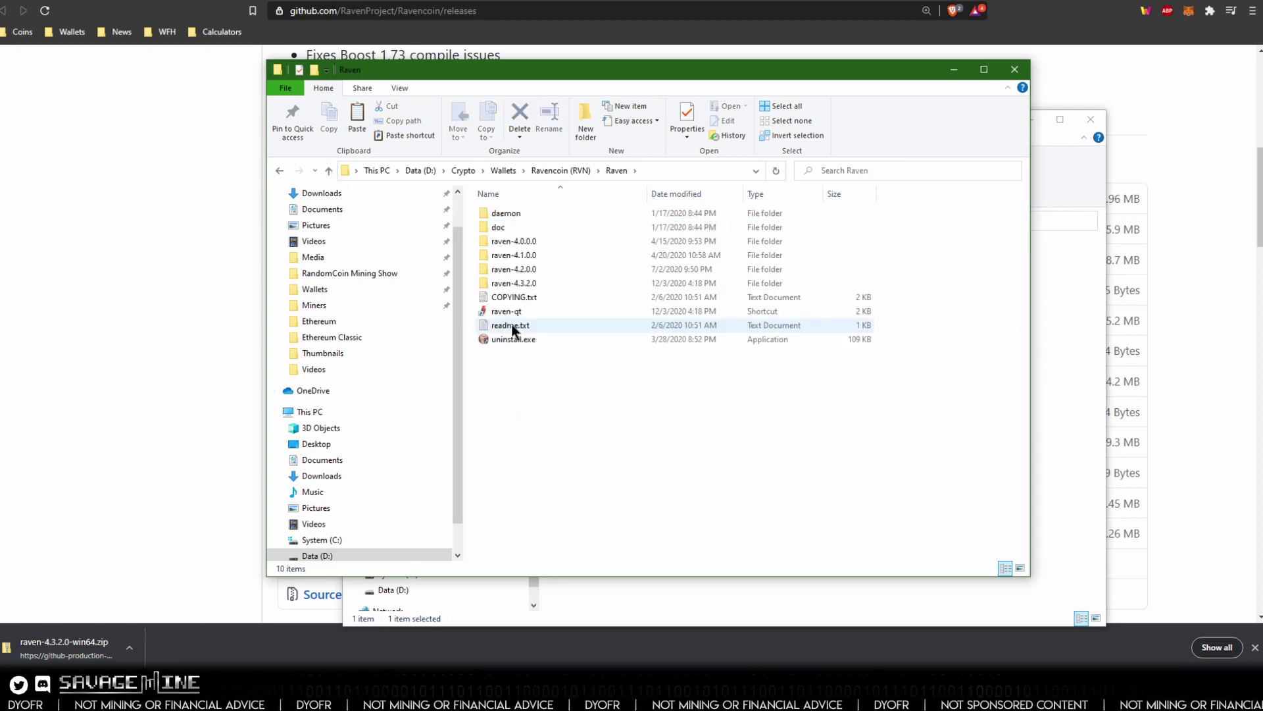
pyautogui.doubleClick(512, 284)
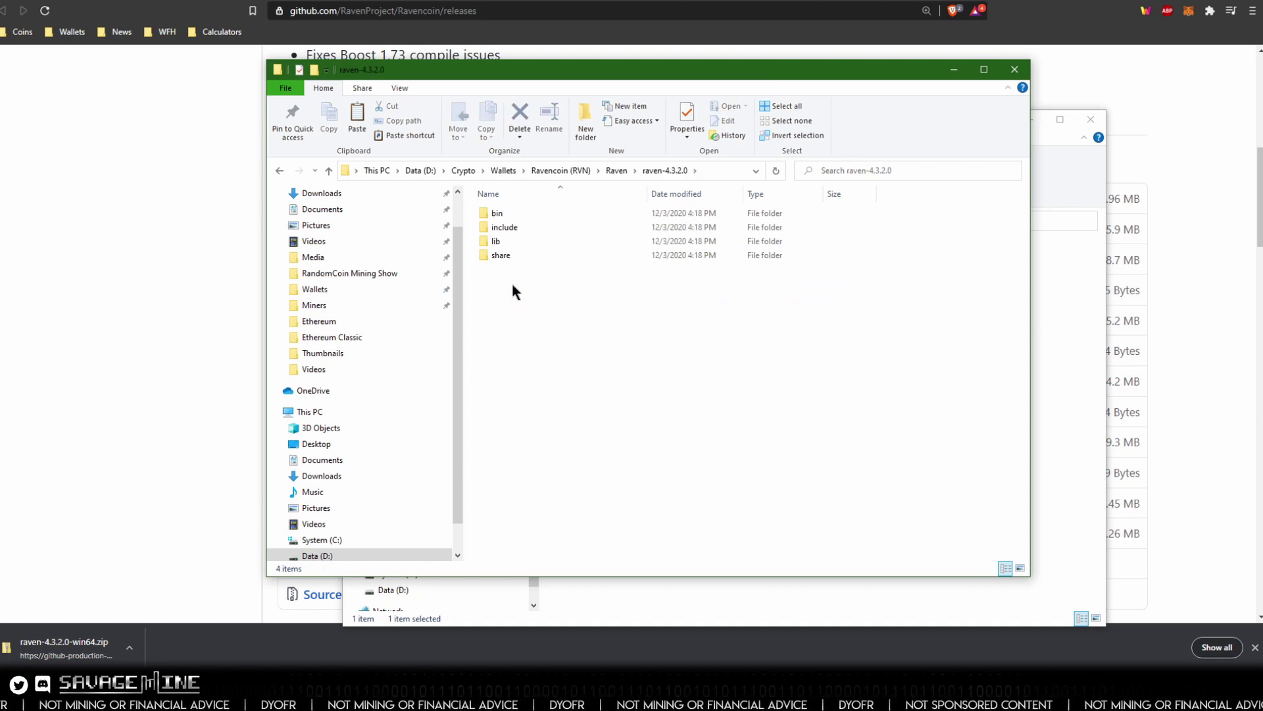
pyautogui.click(497, 215)
pyautogui.doubleClick(494, 214)
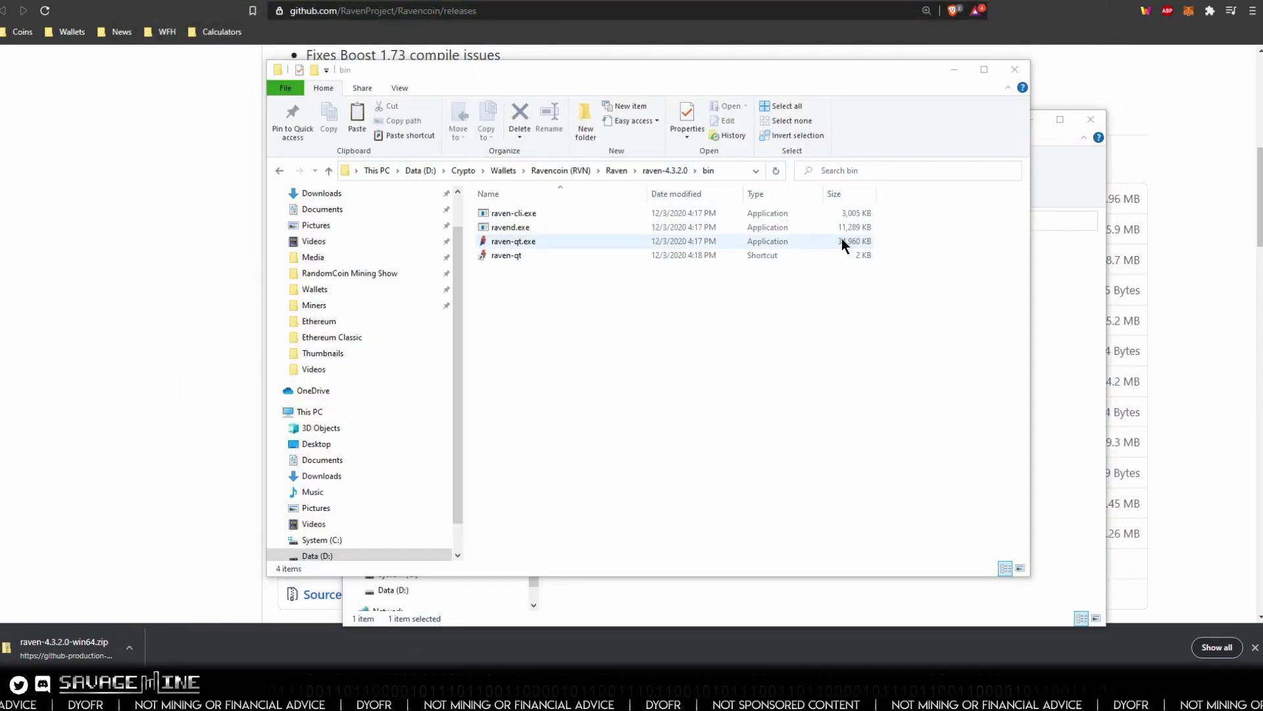
# - Launch raven-qt.exe from the bin folder and choose to run it anyway despite the SmartScreen block
pyautogui.doubleClick(526, 242)
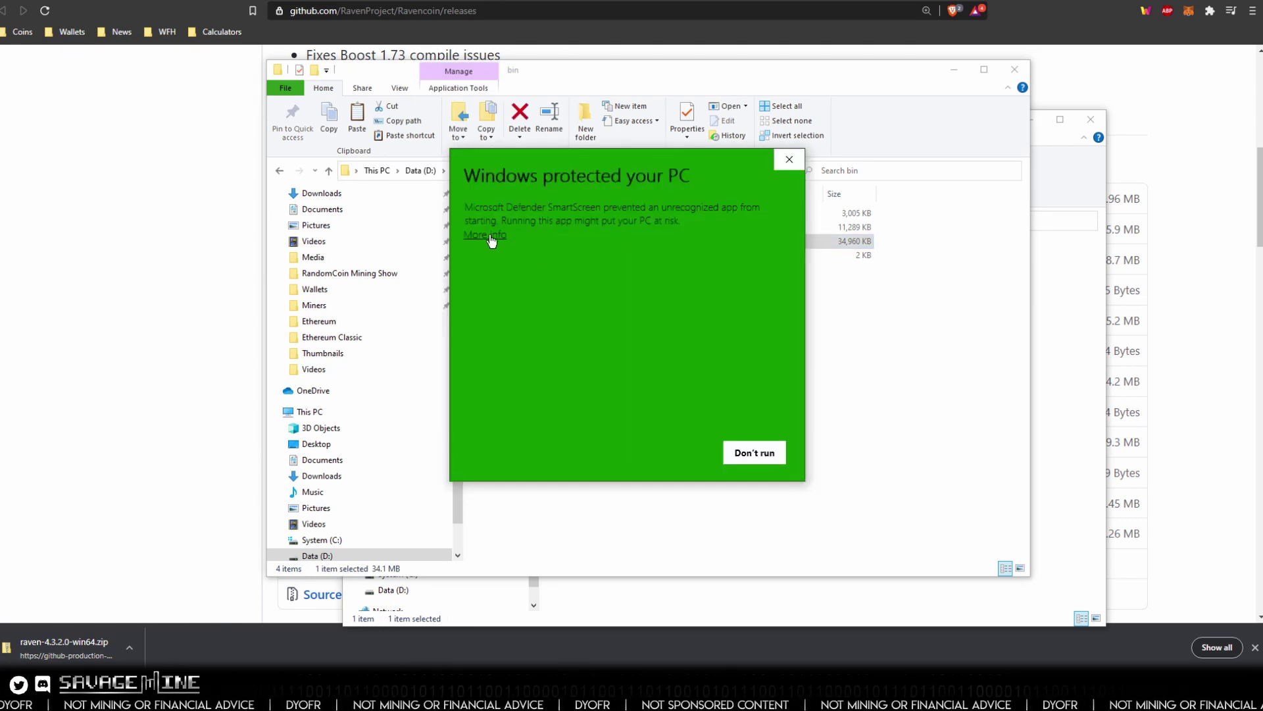
pyautogui.click(489, 235)
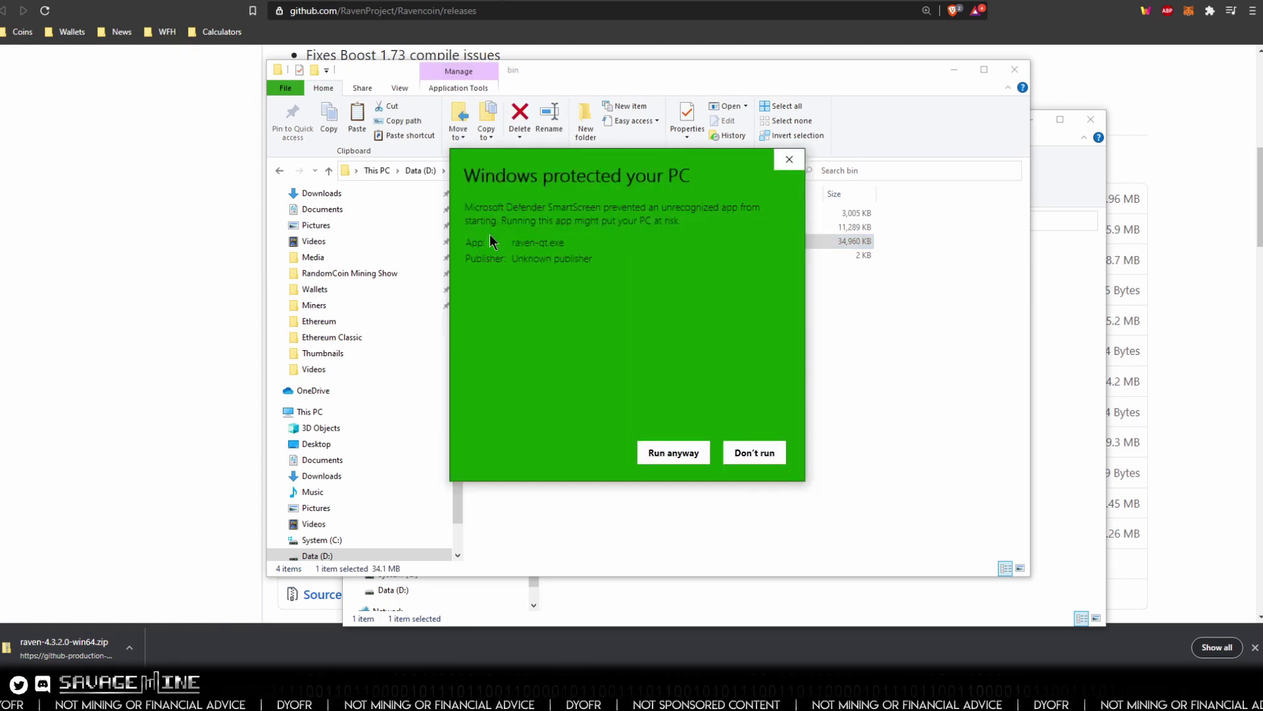
pyautogui.click(668, 453)
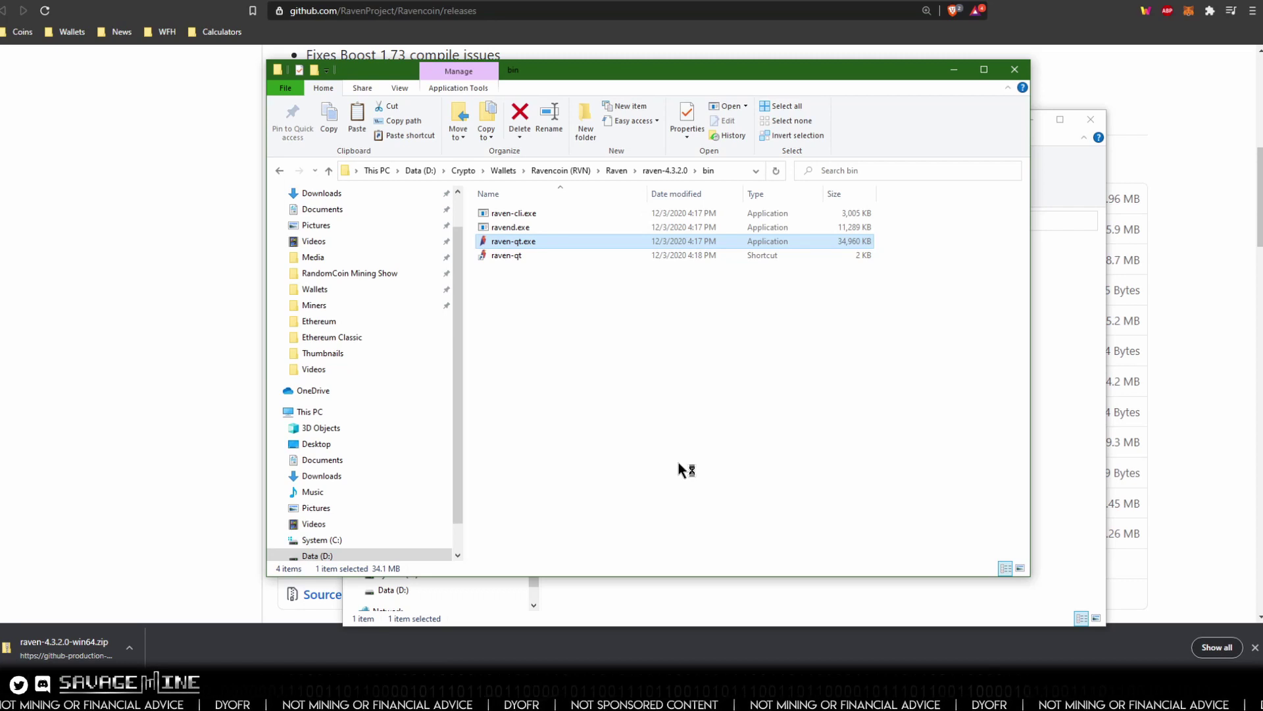
# - Bring the Raven Core splash window into view and clear away the browser, bin and raven-4.3.2.0-win64 windows
pyautogui.click(1255, 648)
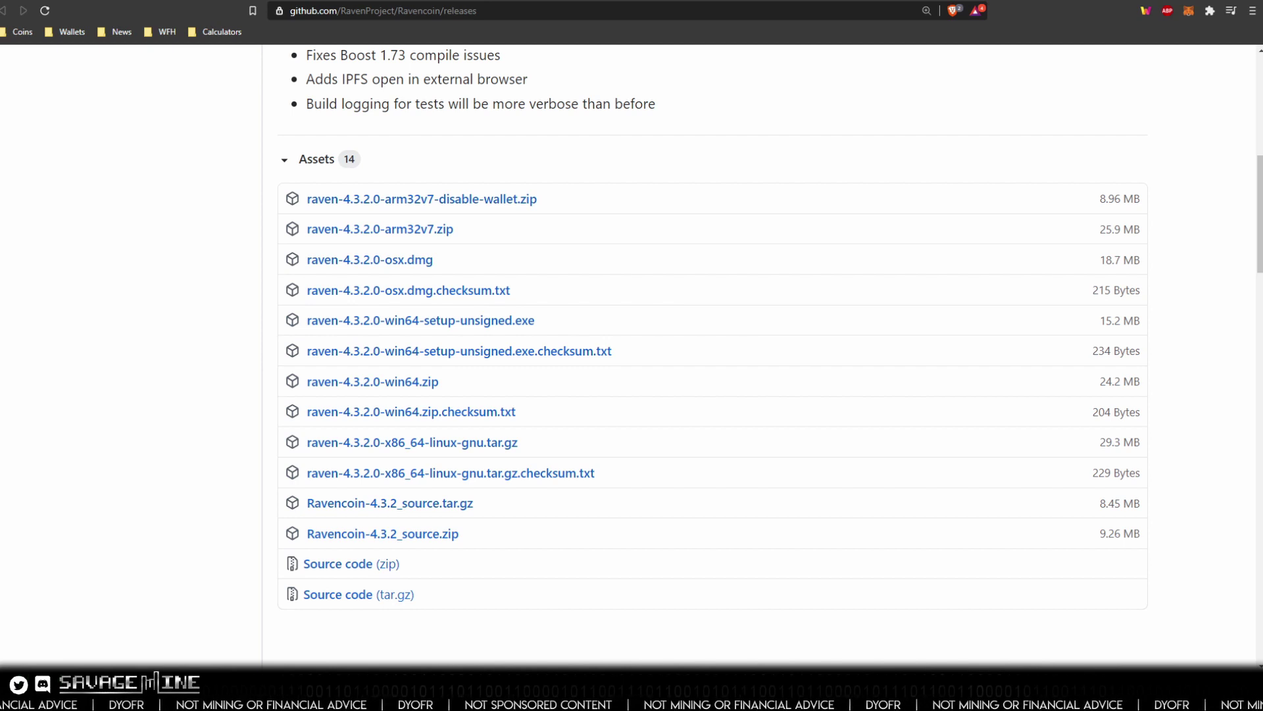
pyautogui.moveTo(223, 231); pyautogui.dragTo(660, 223)
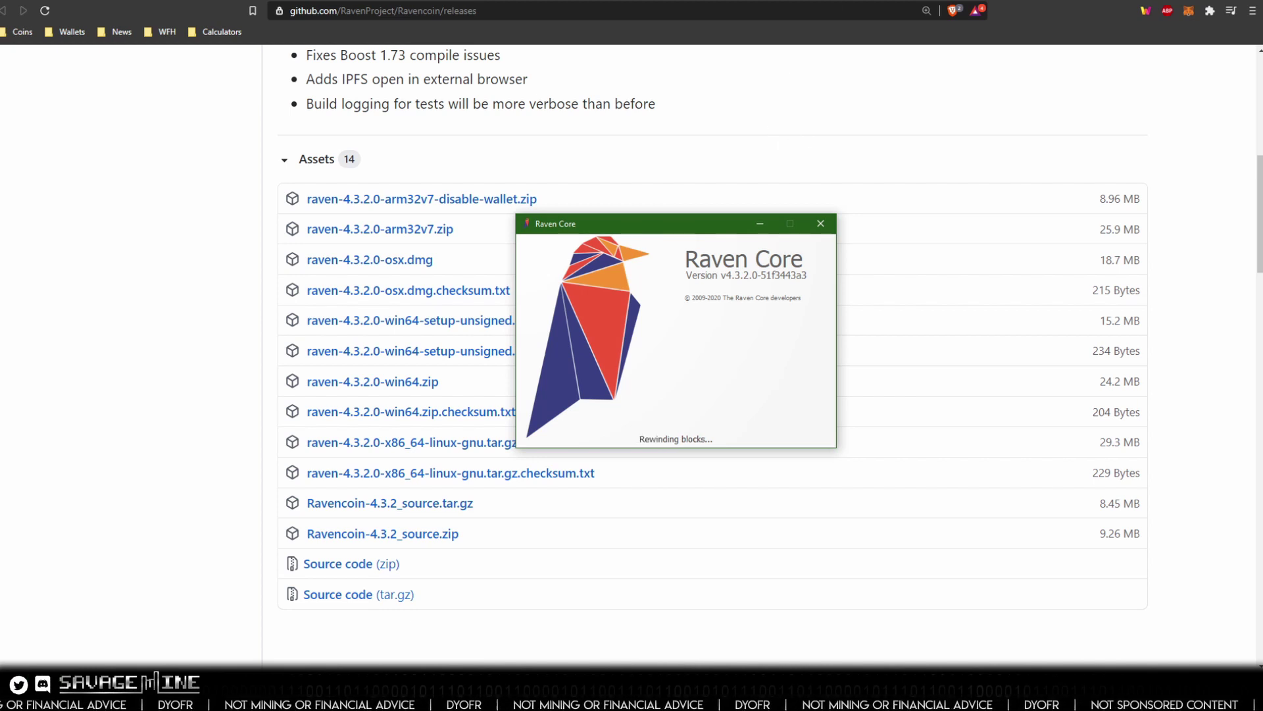
pyautogui.click(1192, 2)
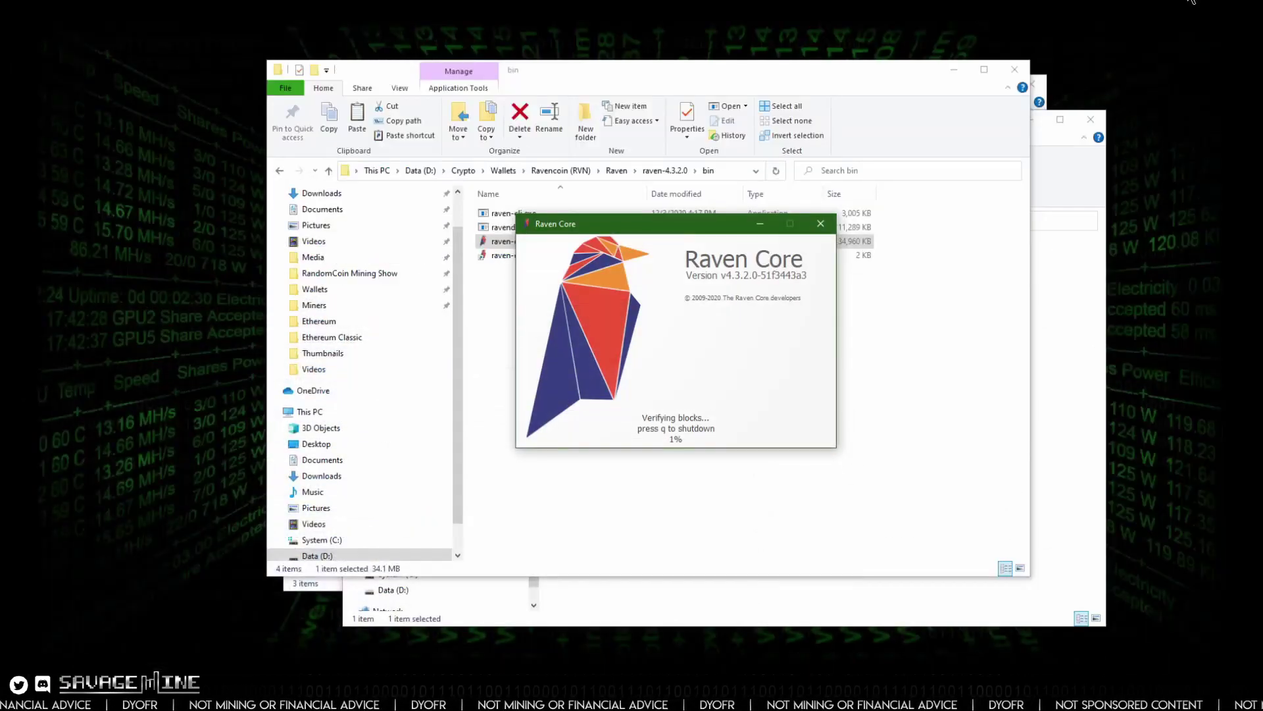
pyautogui.click(955, 69)
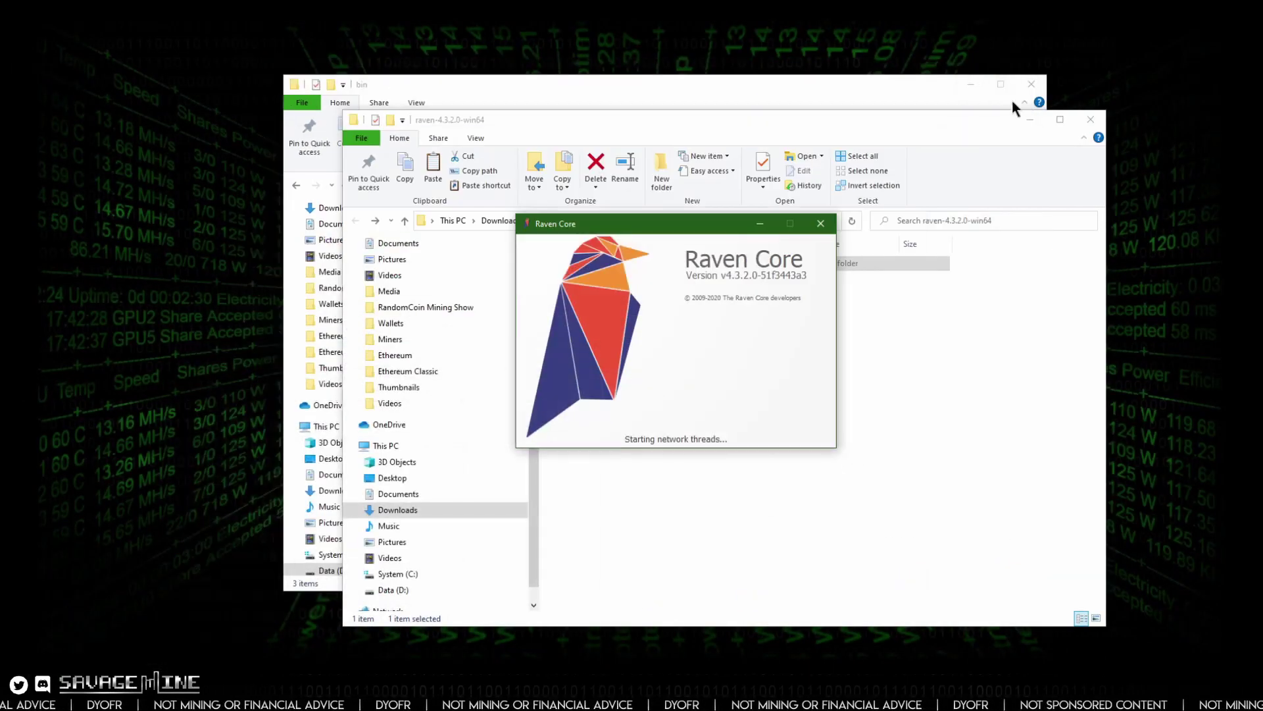
pyautogui.click(1095, 123)
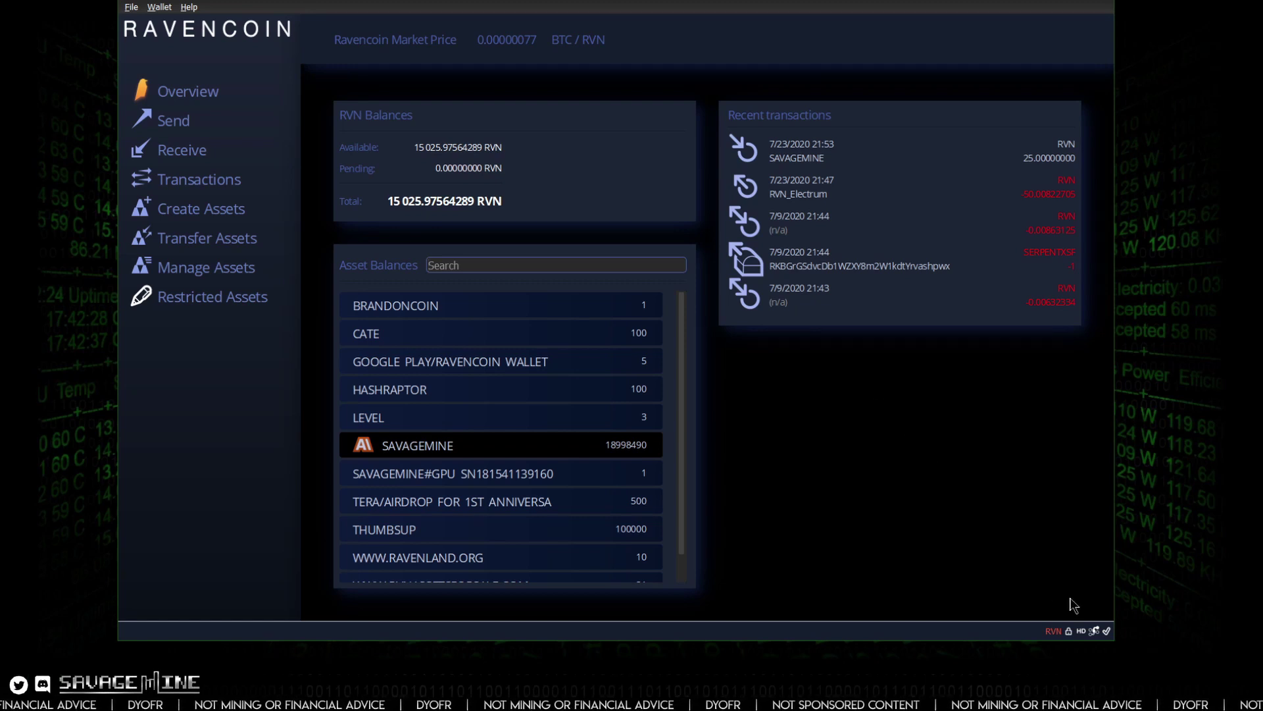
# - Allow Raven Core through the Windows firewall on private networks only, with public networks unchecked
pyautogui.moveTo(1108, 633)
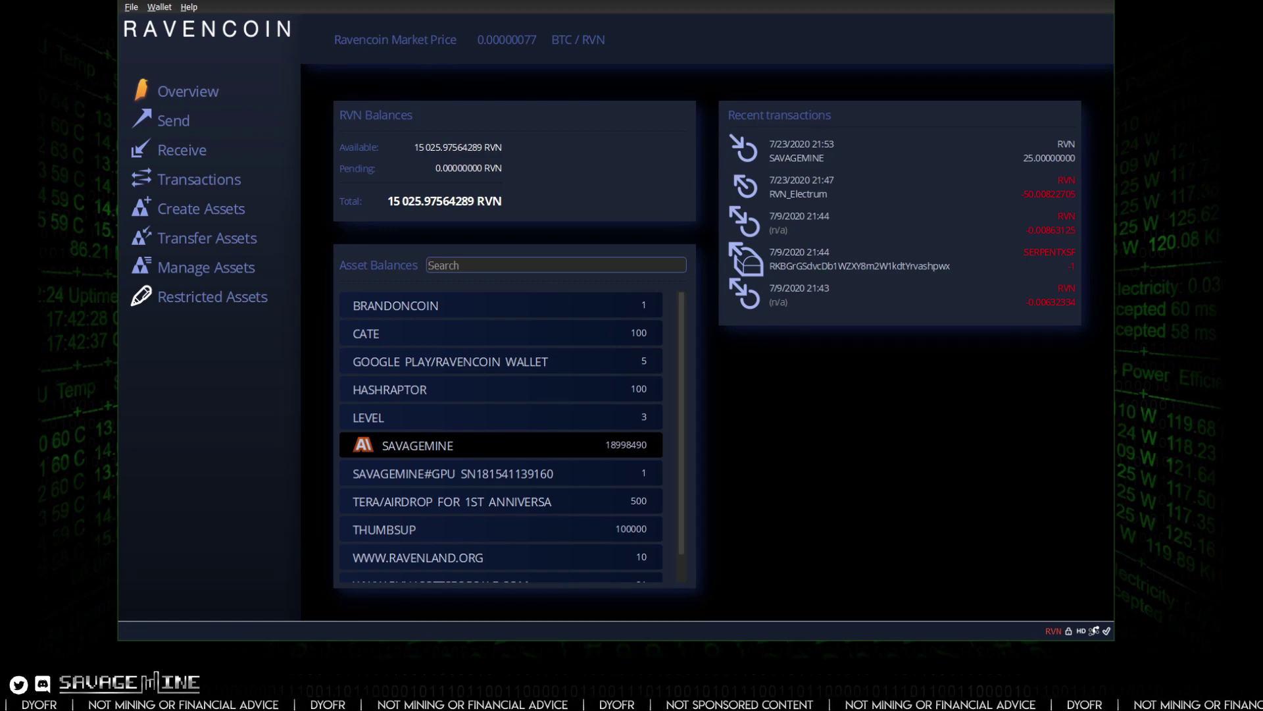
pyautogui.moveTo(230, 250); pyautogui.dragTo(794, 217)
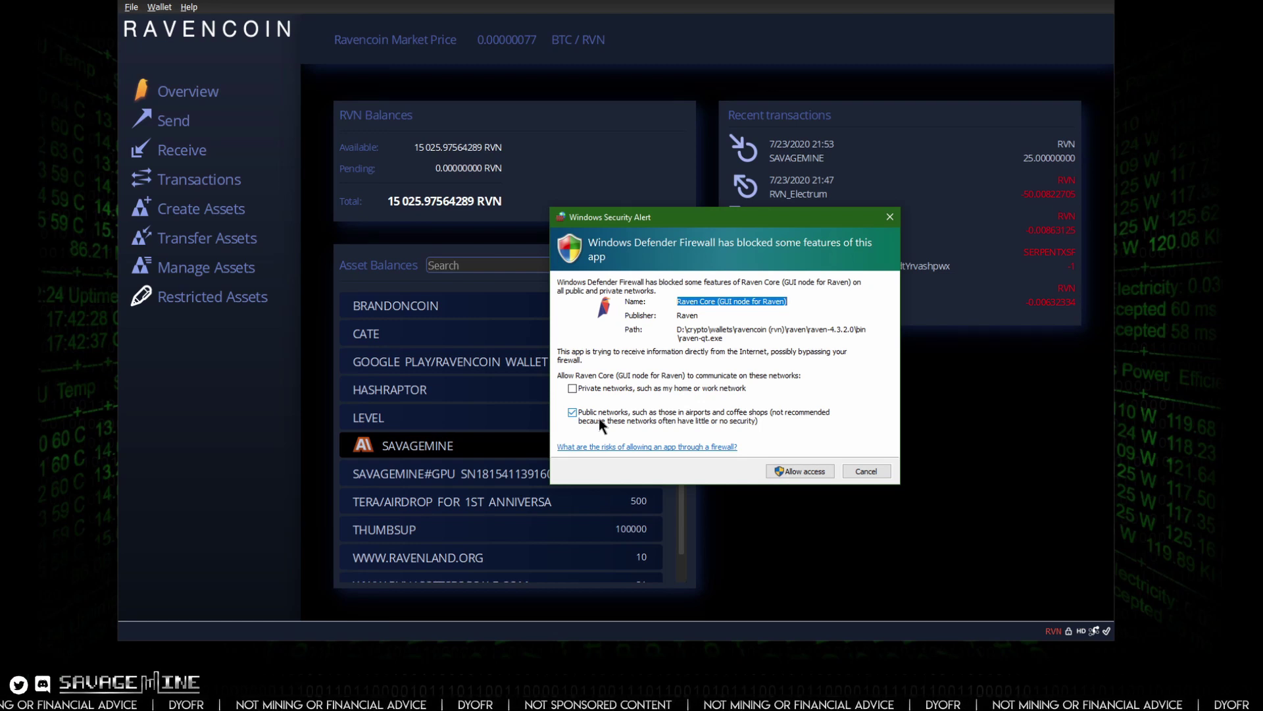
pyautogui.click(572, 412)
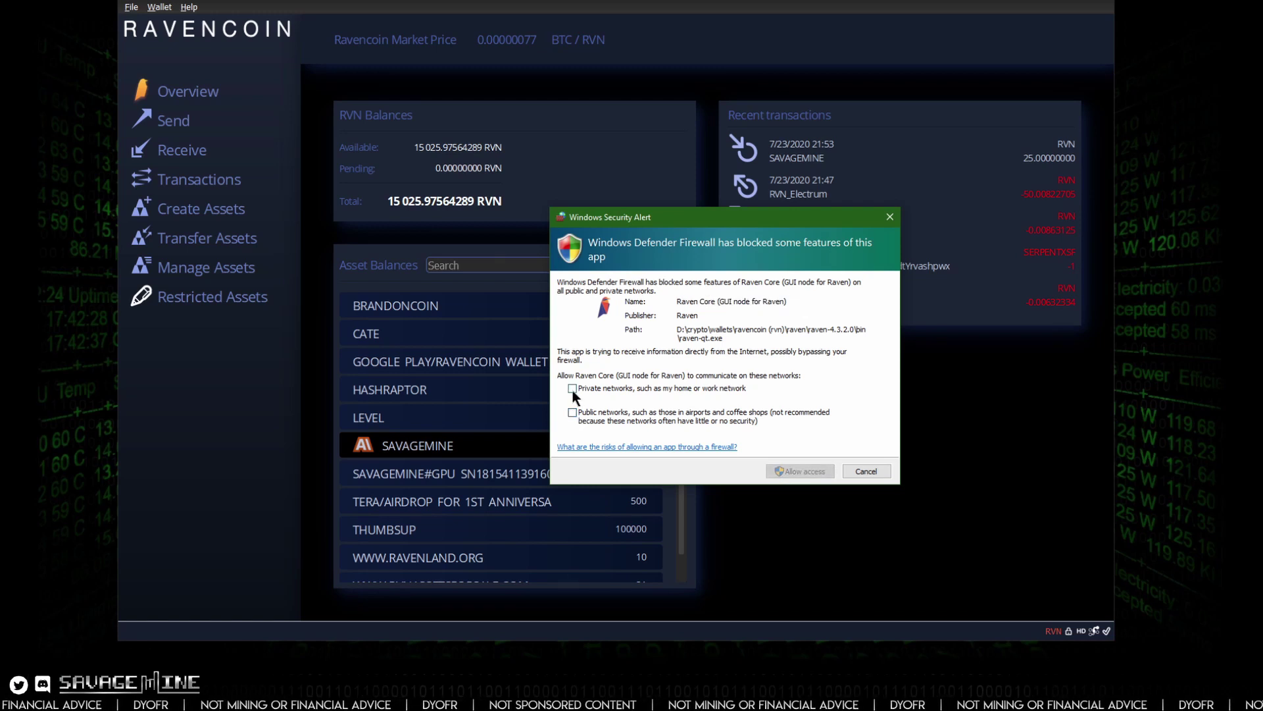
pyautogui.click(573, 389)
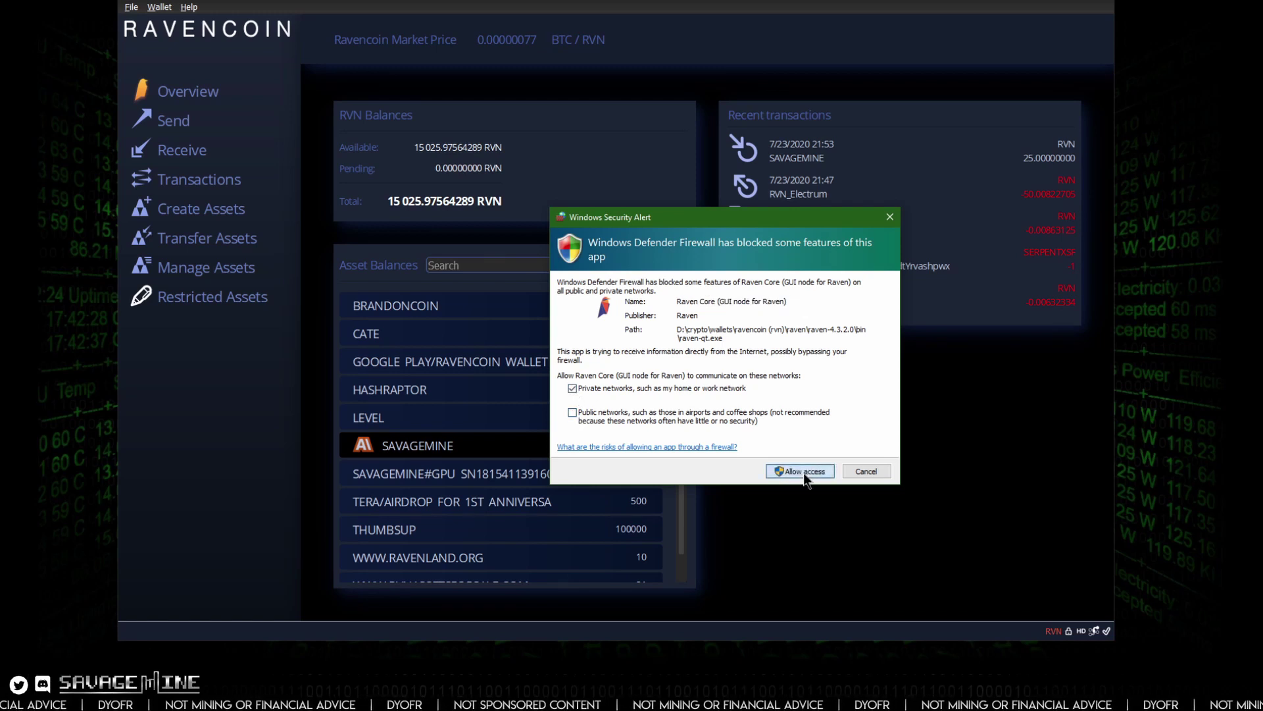
pyautogui.click(795, 471)
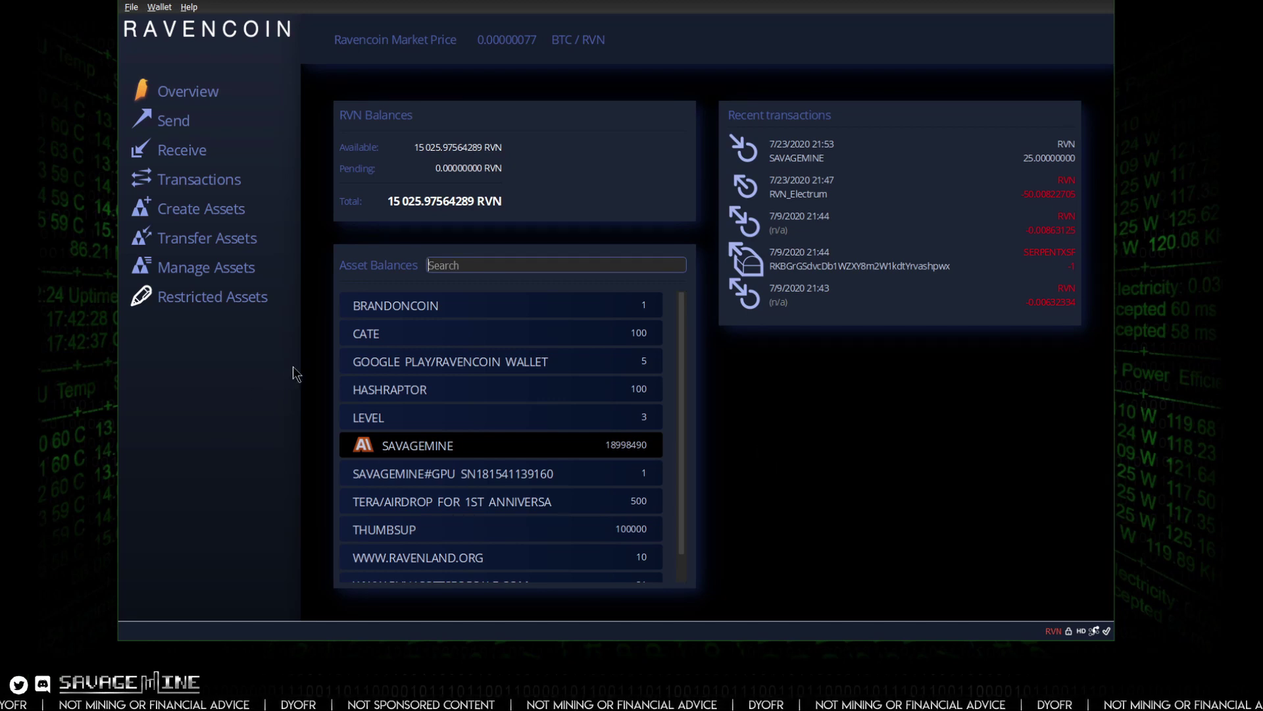
# - Check the installed wallet version in the About Raven Core information and close it
pyautogui.click(189, 8)
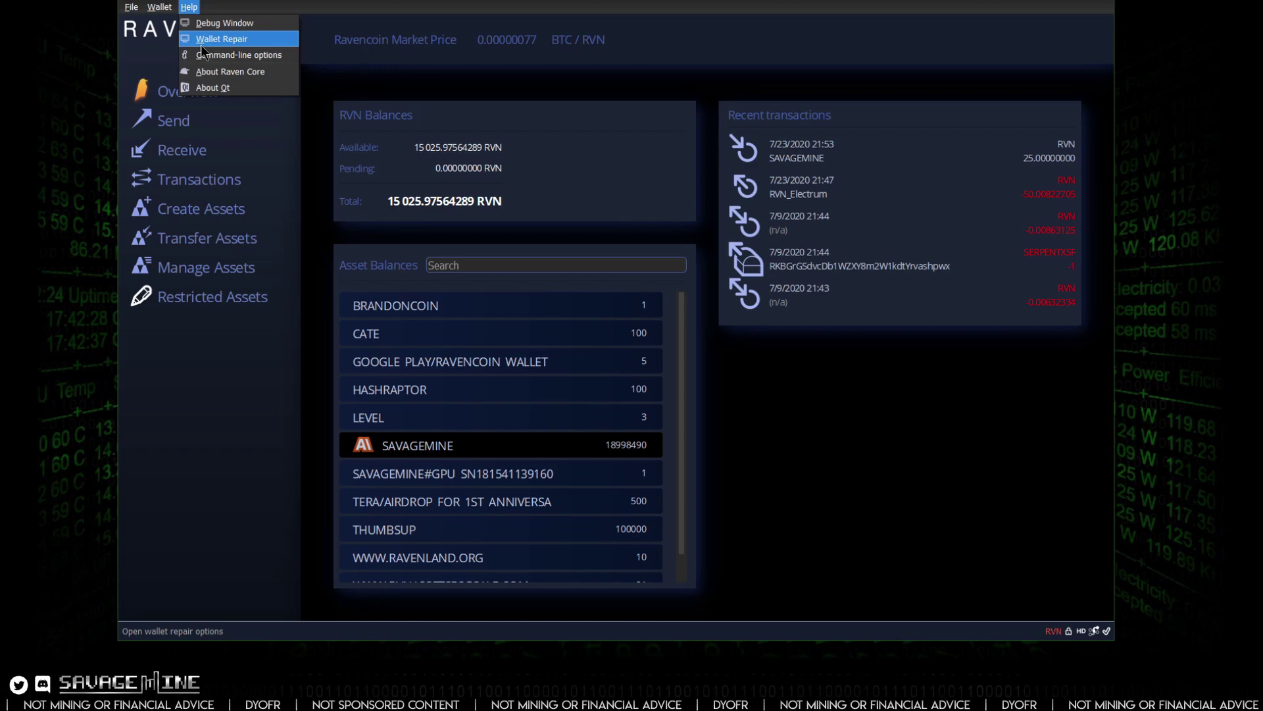
pyautogui.click(207, 73)
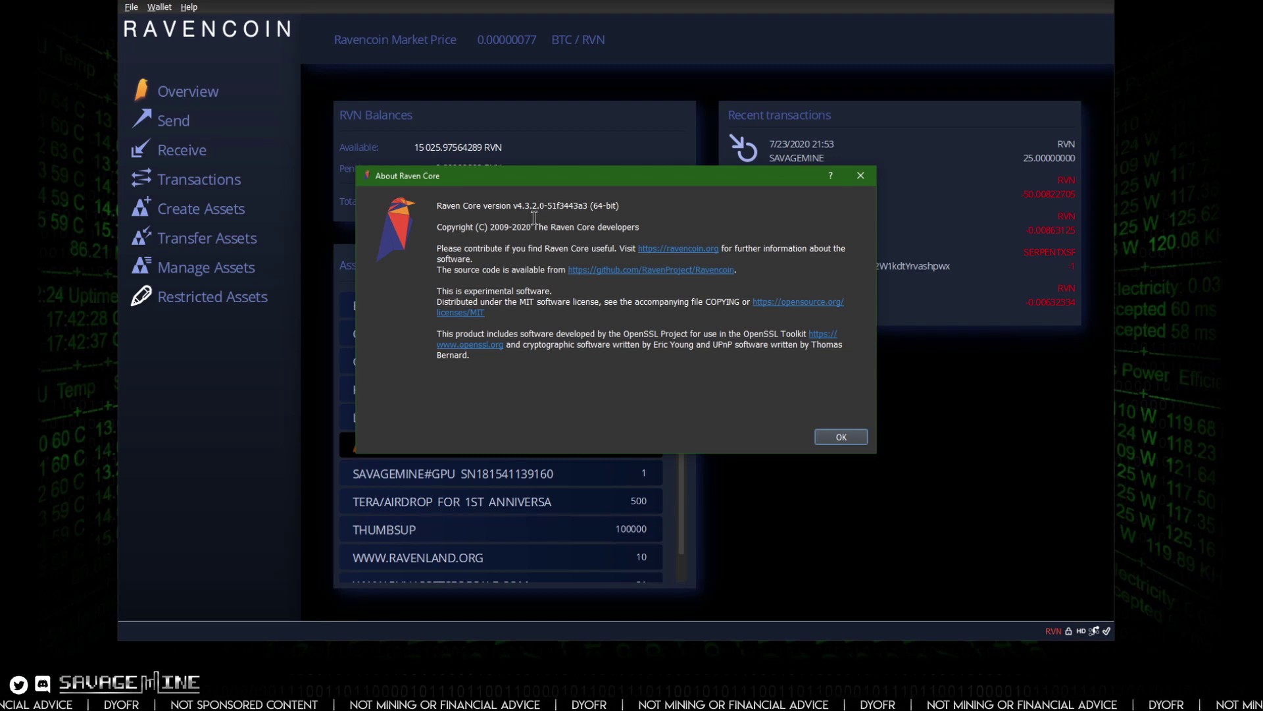
pyautogui.click(842, 439)
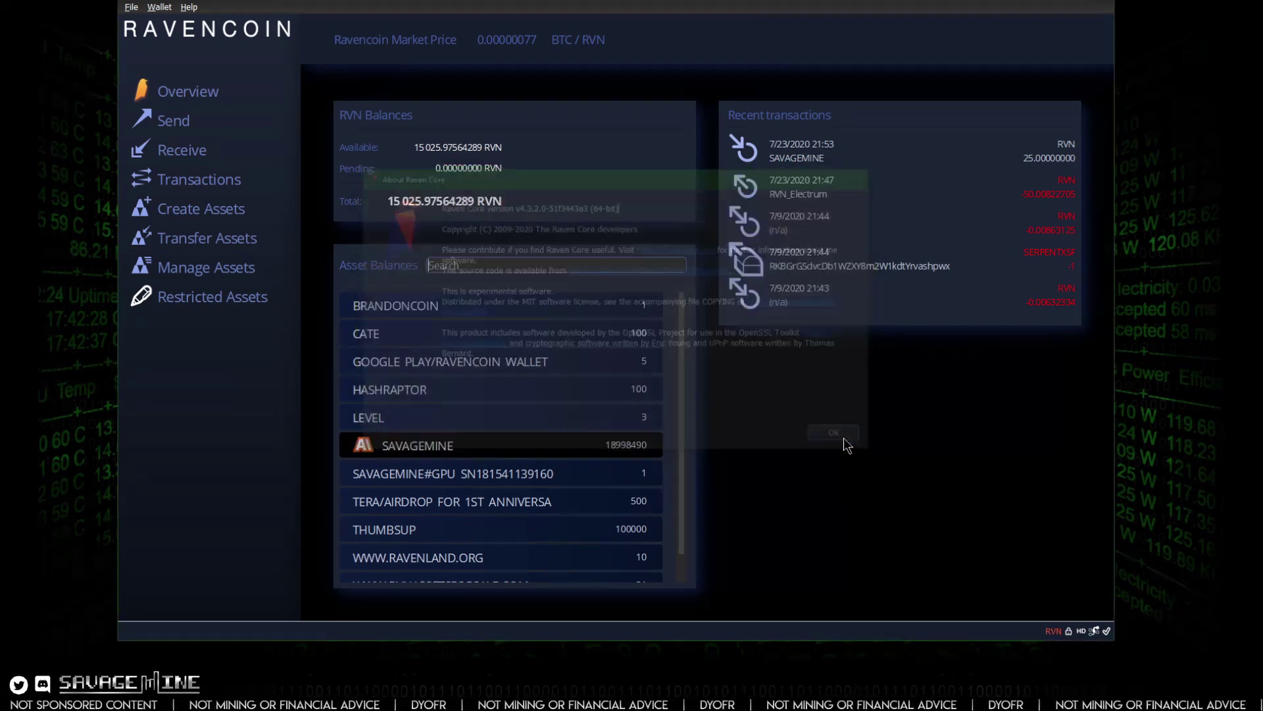